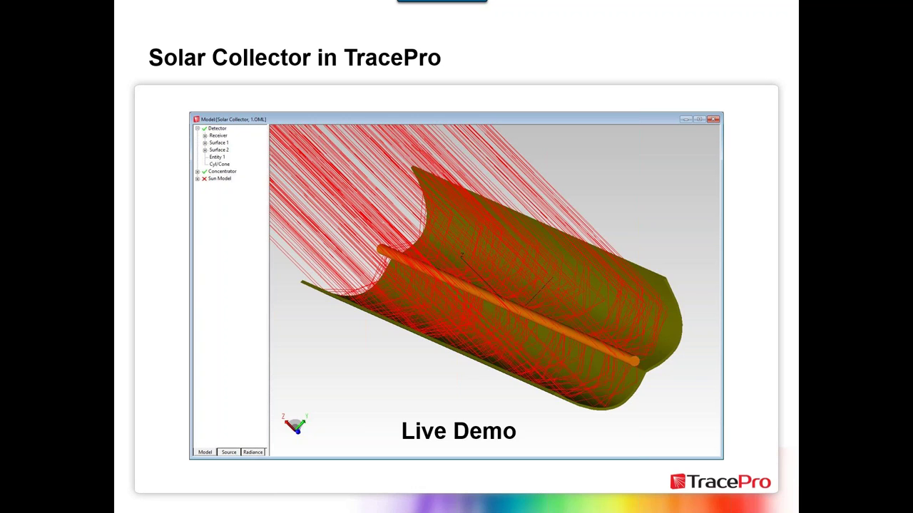
End the slideshow on slide 10 and bring the TracePro collector model forward.
key(Escape)
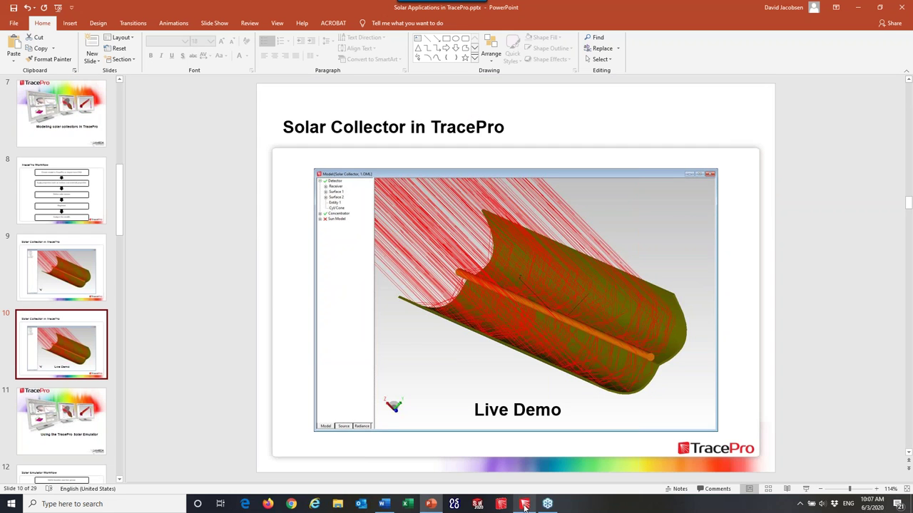
click(525, 505)
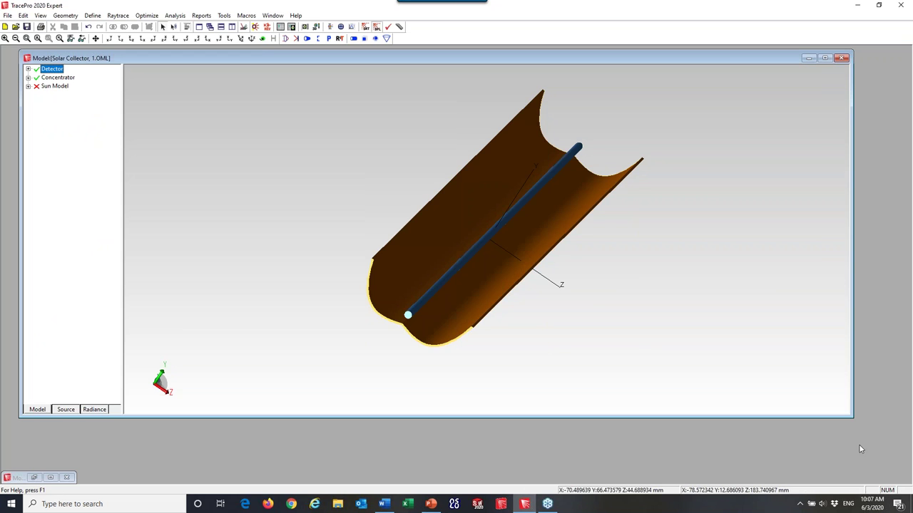
Enlarge the Solar Collector model window, orbit the trough, and select the Concentrator.
drag(852, 417, 902, 476)
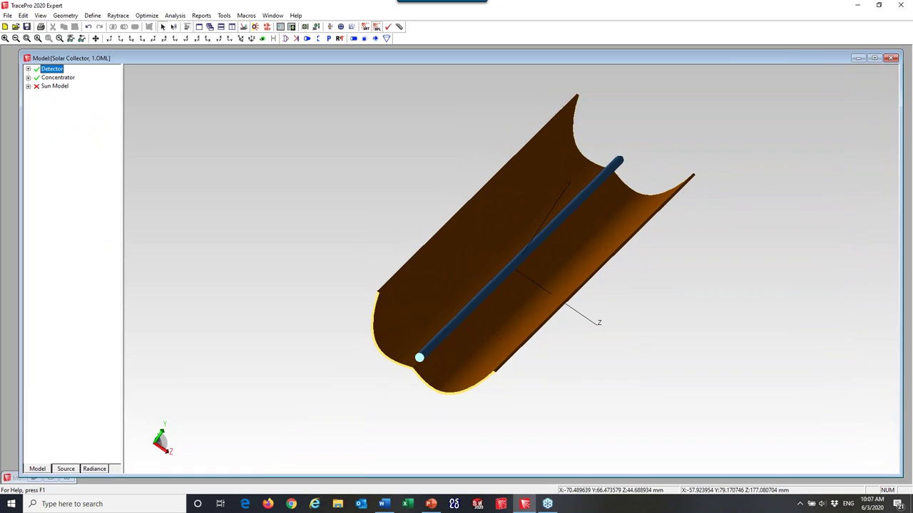
click(263, 39)
drag(475, 228, 807, 261)
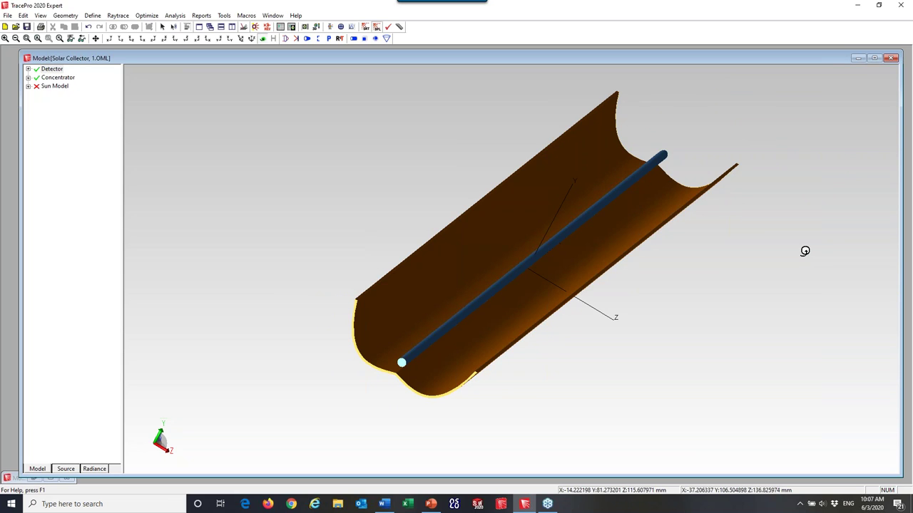
click(64, 80)
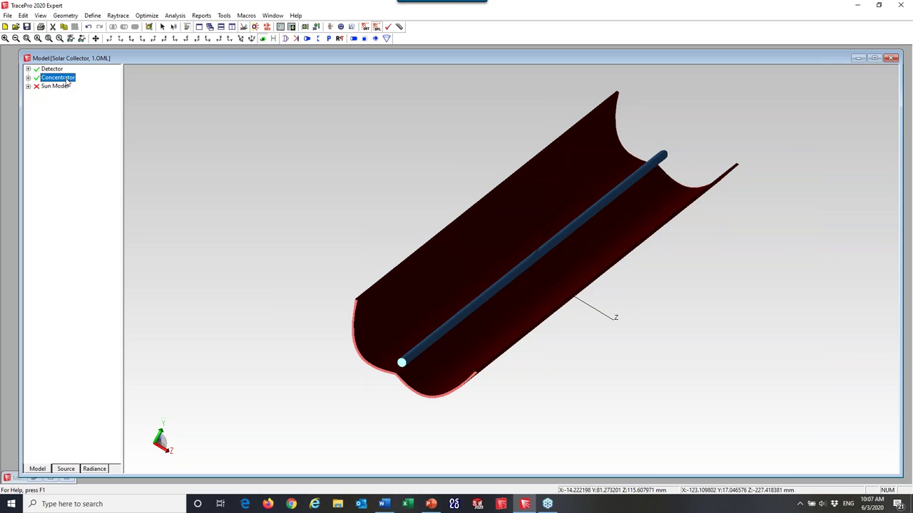
Apply the Default catalog's Mirror surface property to the Concentrator.
right_click(71, 83)
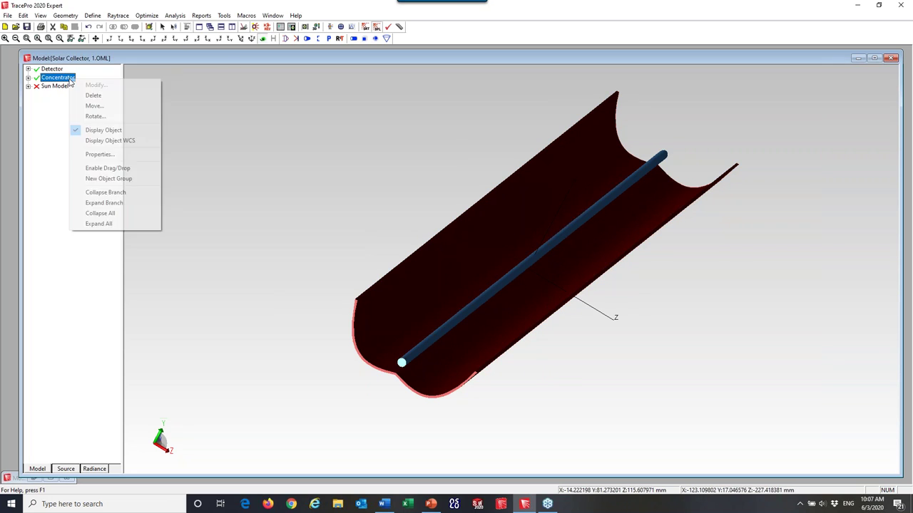
click(100, 155)
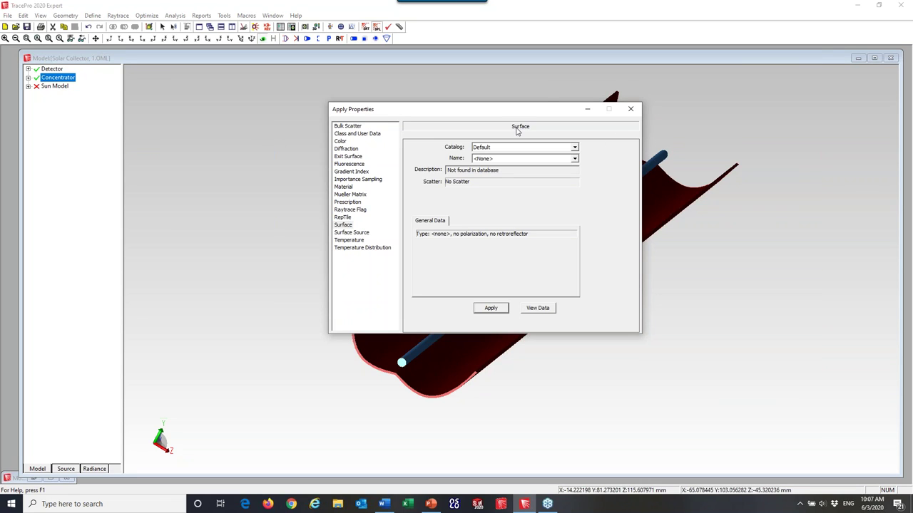
click(574, 158)
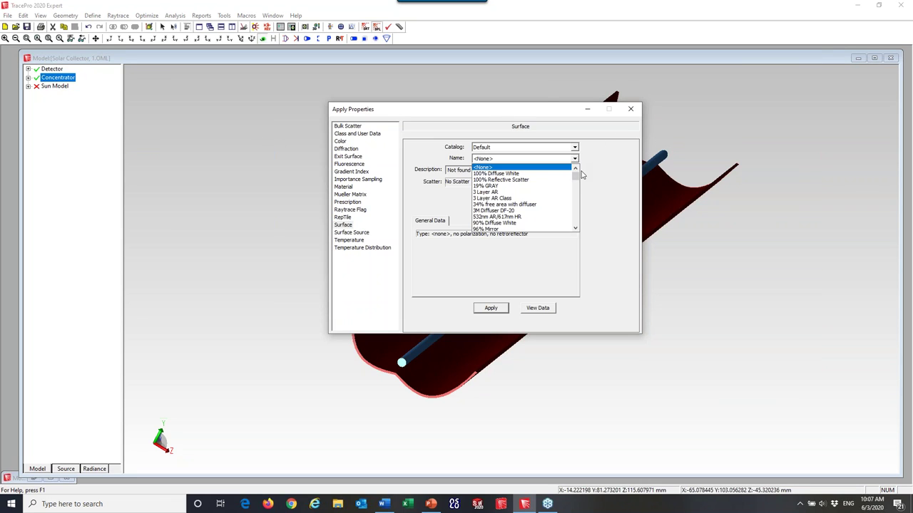
scroll(575, 182, down, 10)
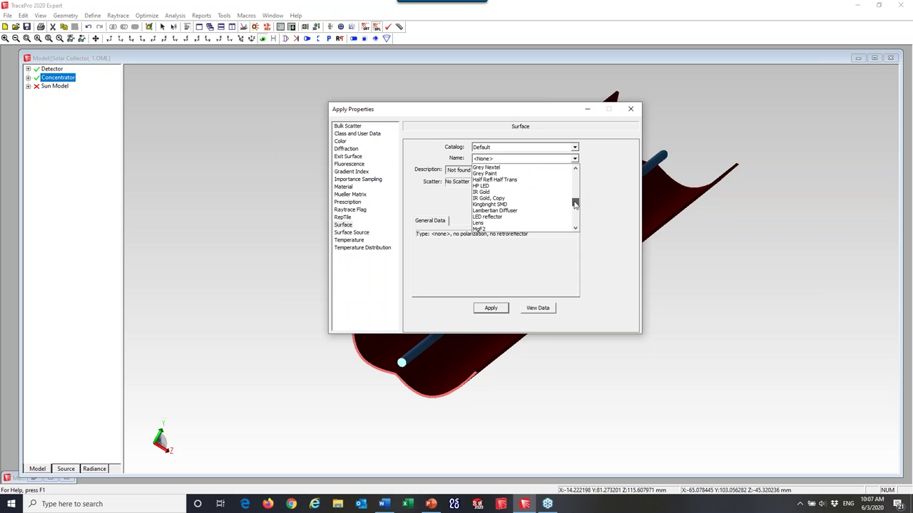
click(497, 186)
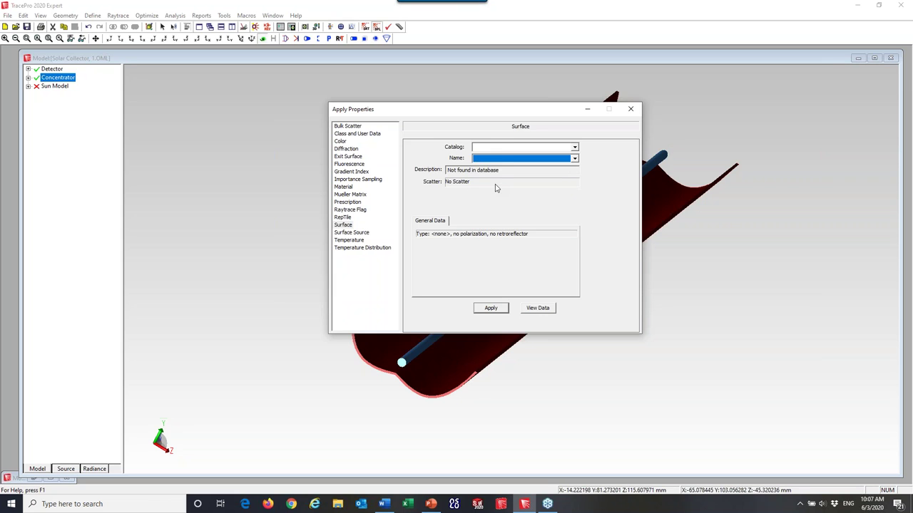
click(492, 311)
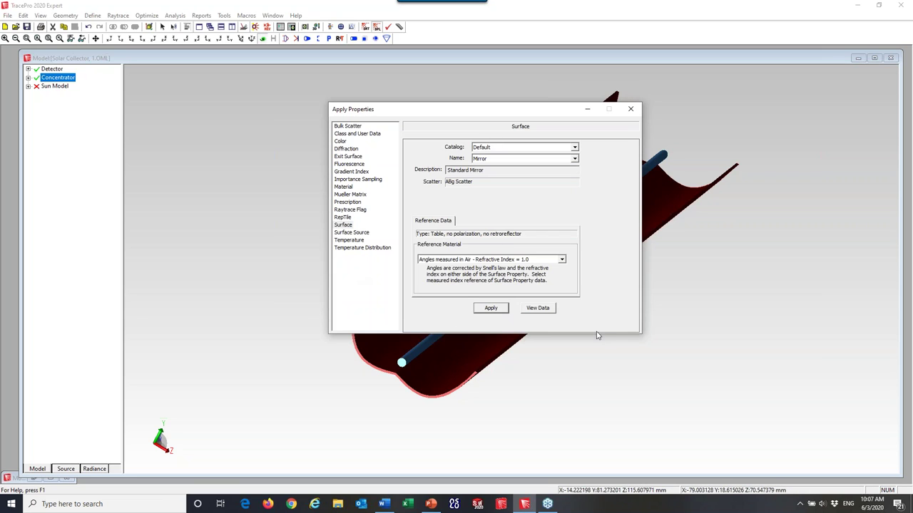
Review the Mirror reflectance data table, then close the Surface Property Editor.
click(538, 308)
drag(482, 121, 566, 295)
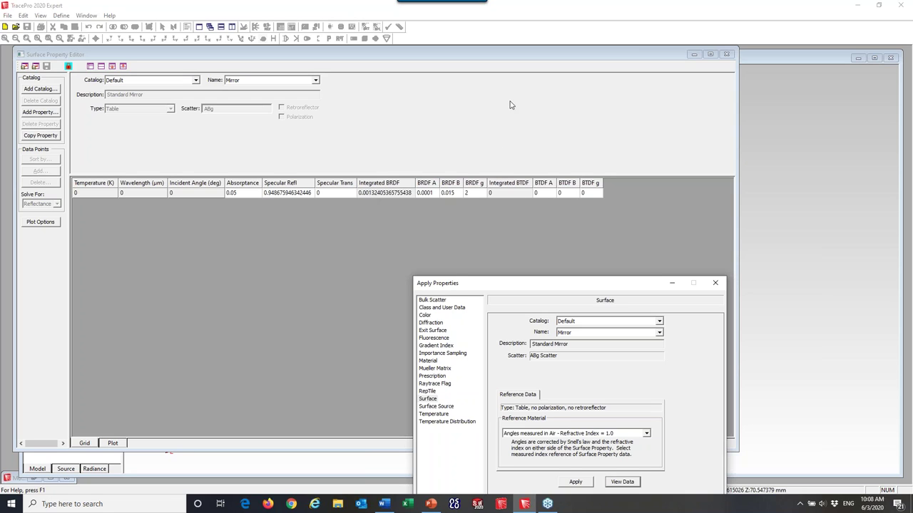
click(726, 54)
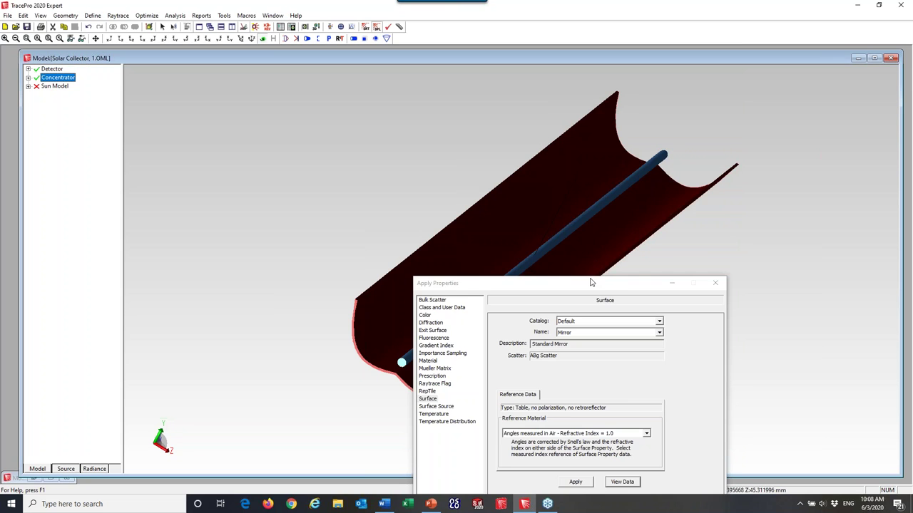
drag(588, 283, 646, 182)
click(633, 381)
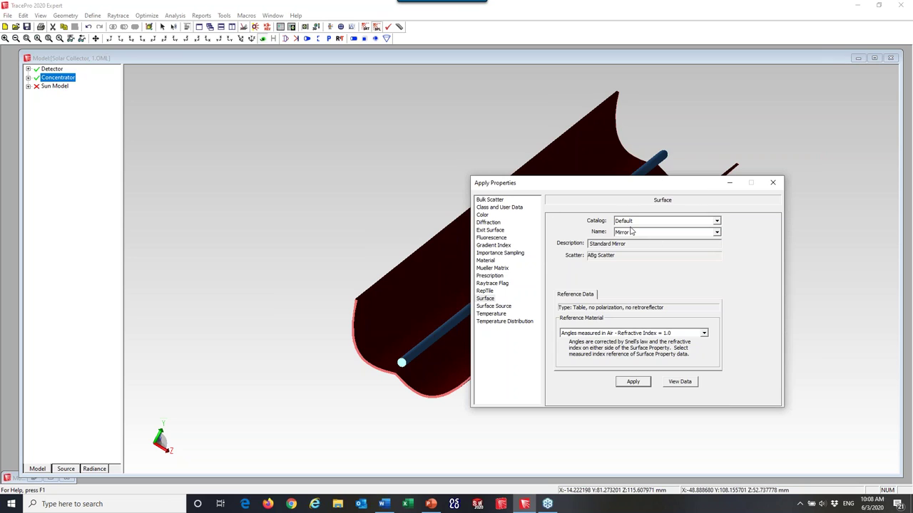
click(27, 77)
click(37, 95)
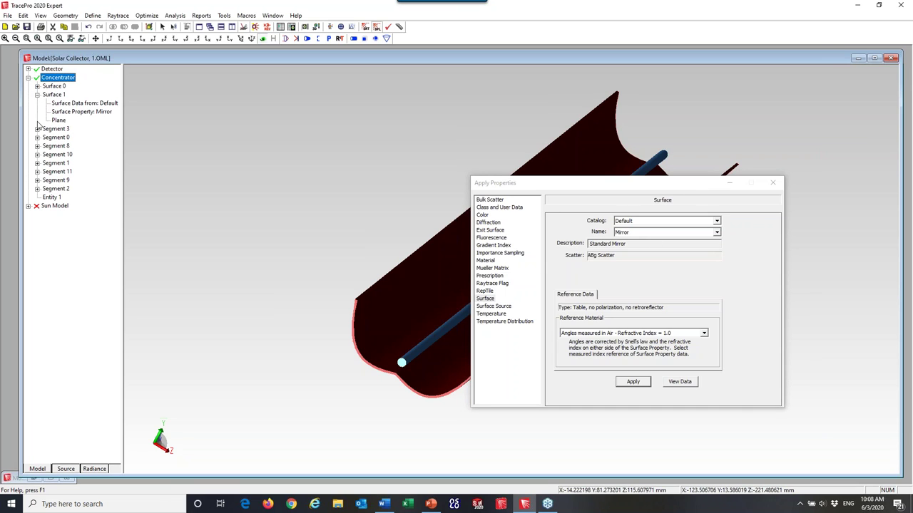
click(37, 129)
click(37, 163)
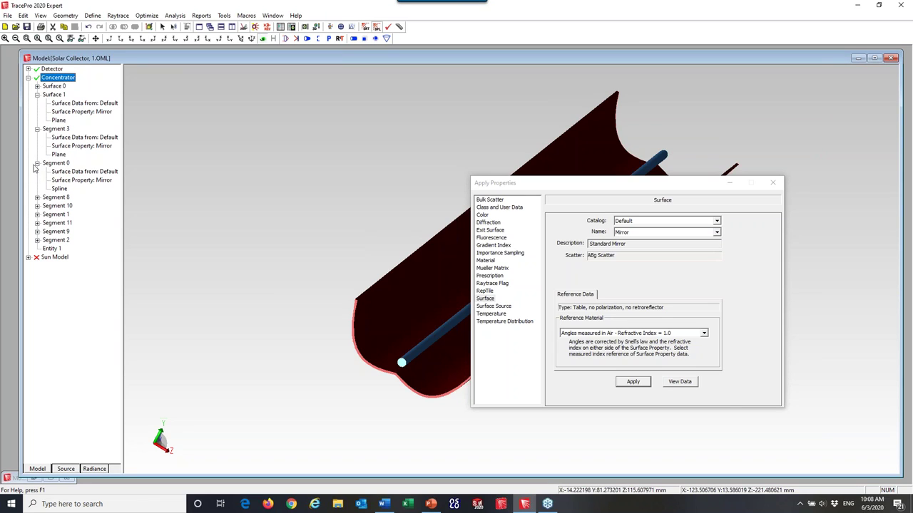
click(37, 163)
click(37, 129)
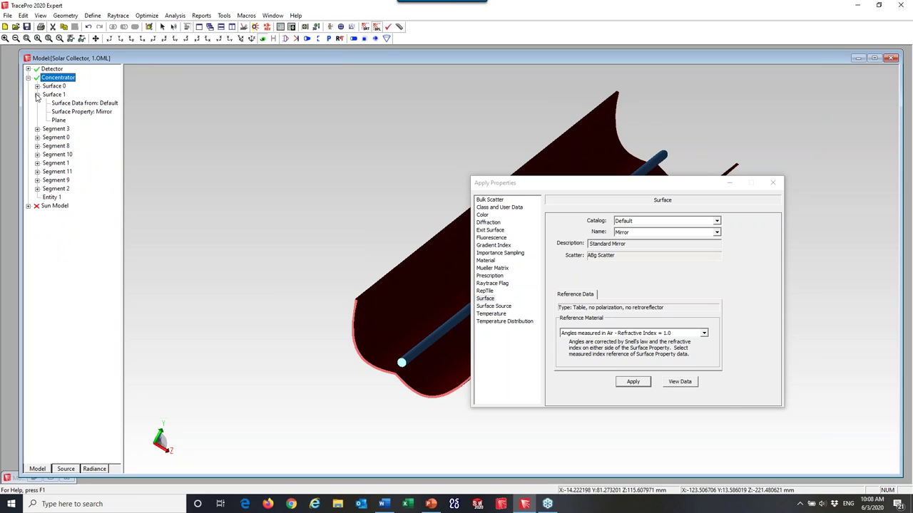
click(37, 95)
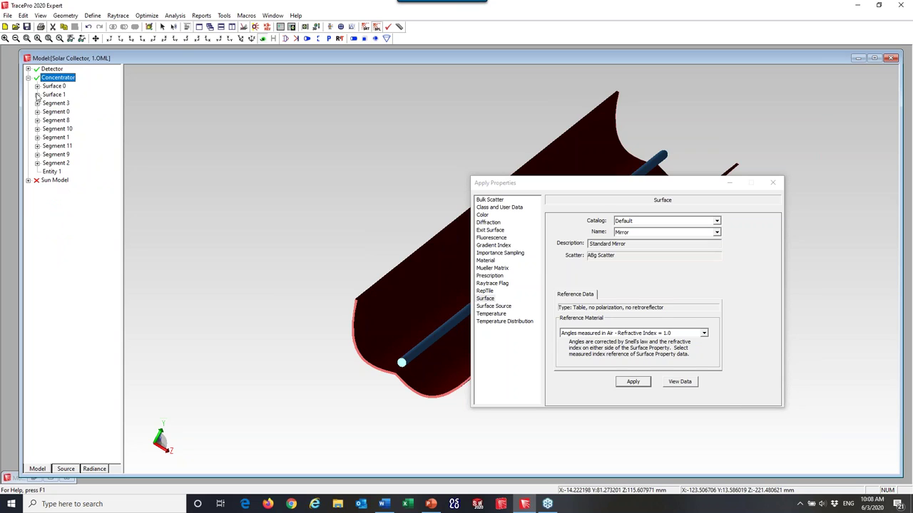
click(28, 77)
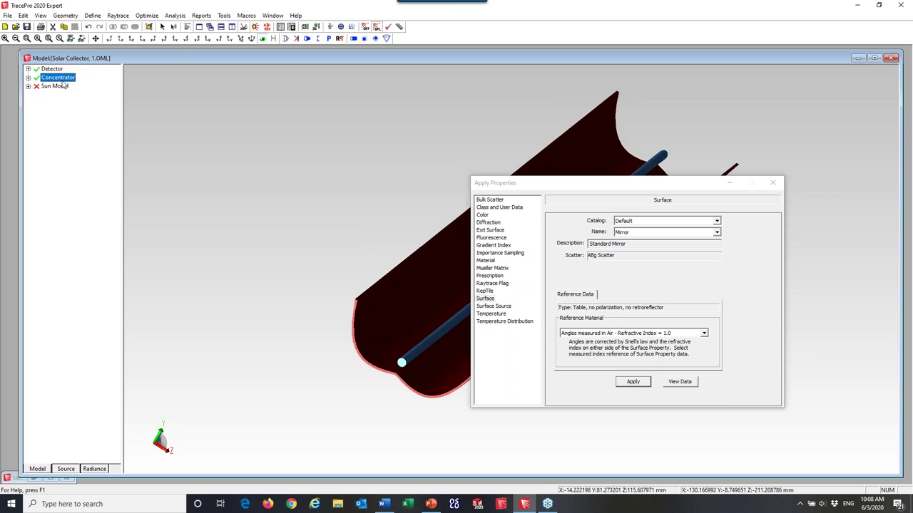
Give the Detector receiver tube the Perfect Absorber surface property and close the dialog.
click(52, 69)
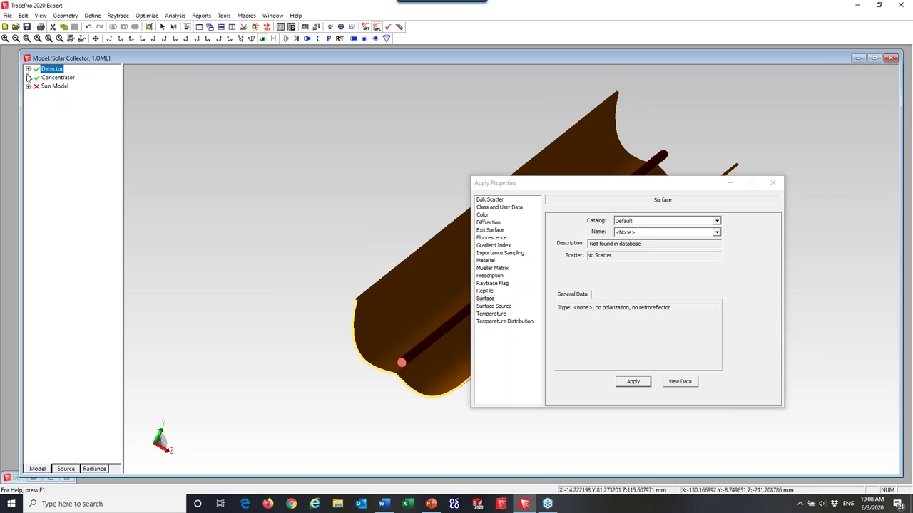
click(717, 232)
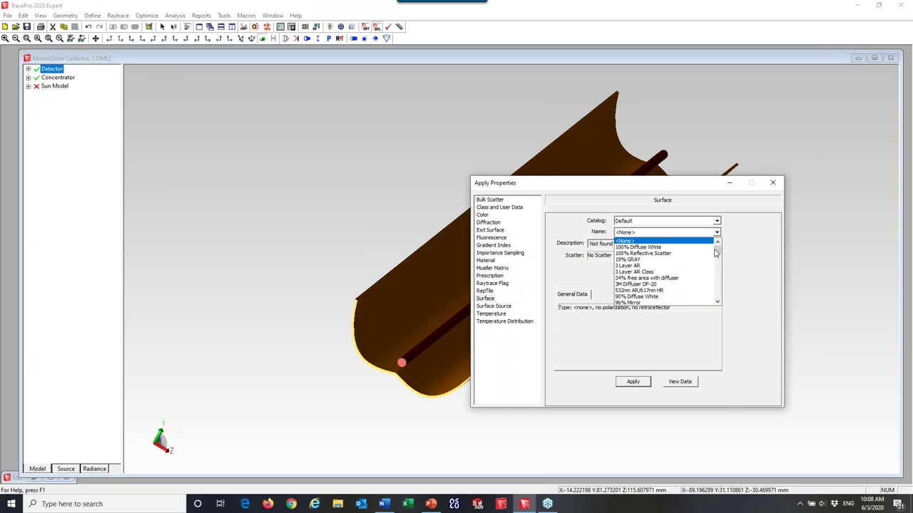
drag(718, 252, 716, 287)
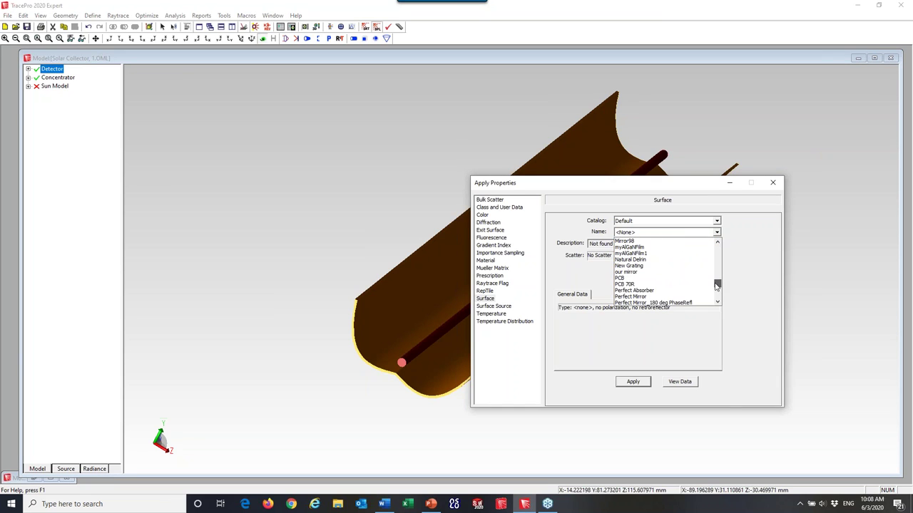
click(681, 293)
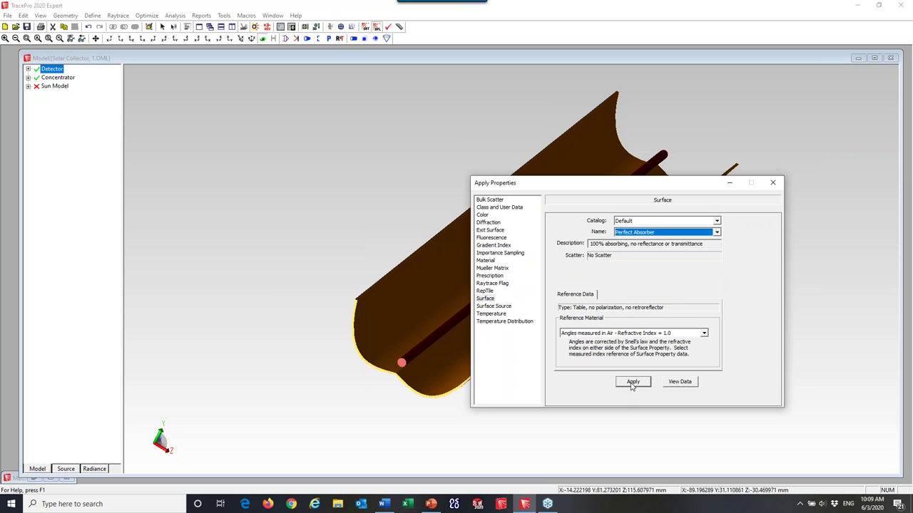
click(633, 383)
click(772, 183)
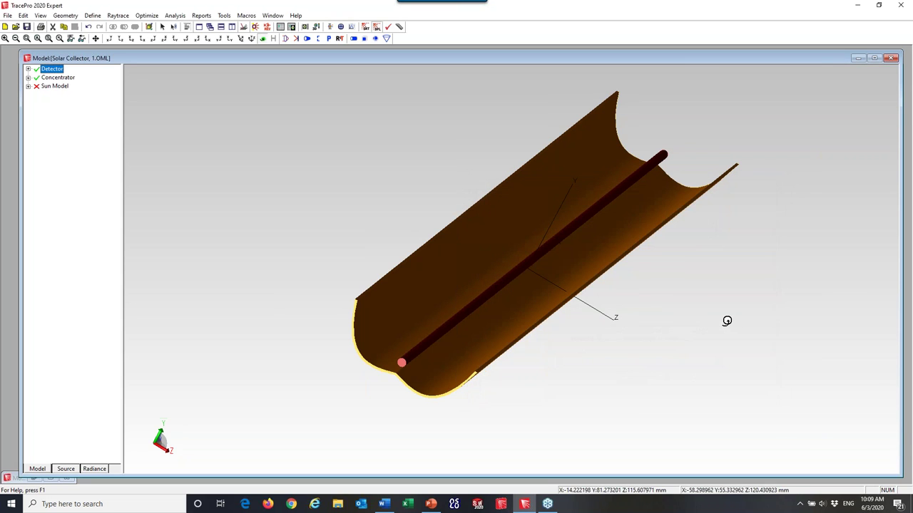
drag(703, 311, 719, 273)
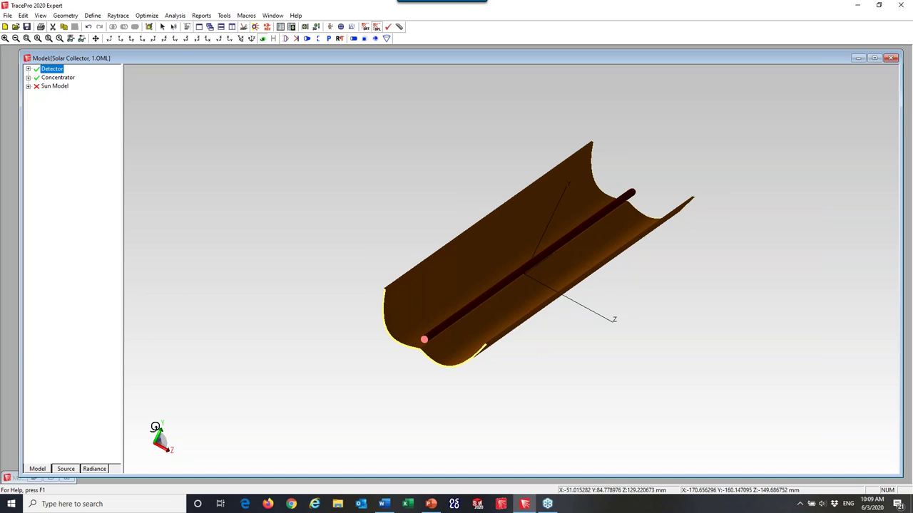
Enable Grid Source 1 and open its settings: 100000 rays at 1000 W/m2.
click(69, 470)
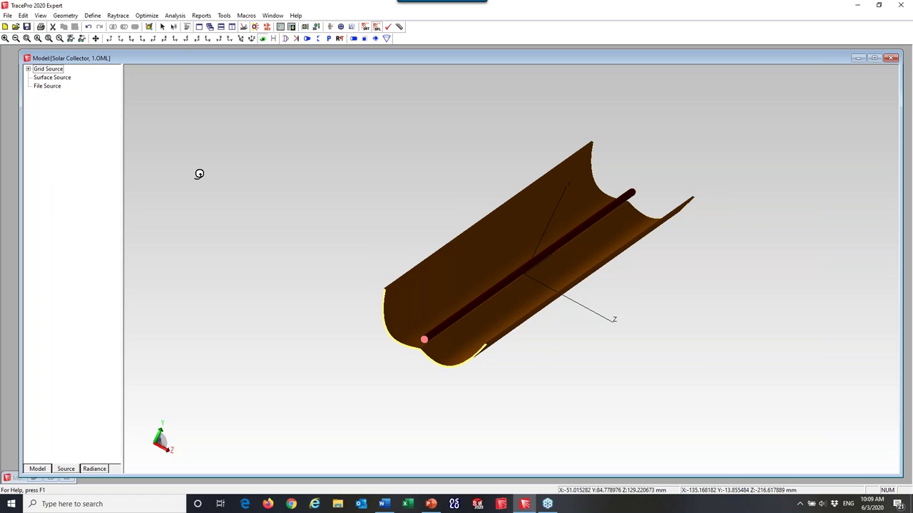
click(29, 70)
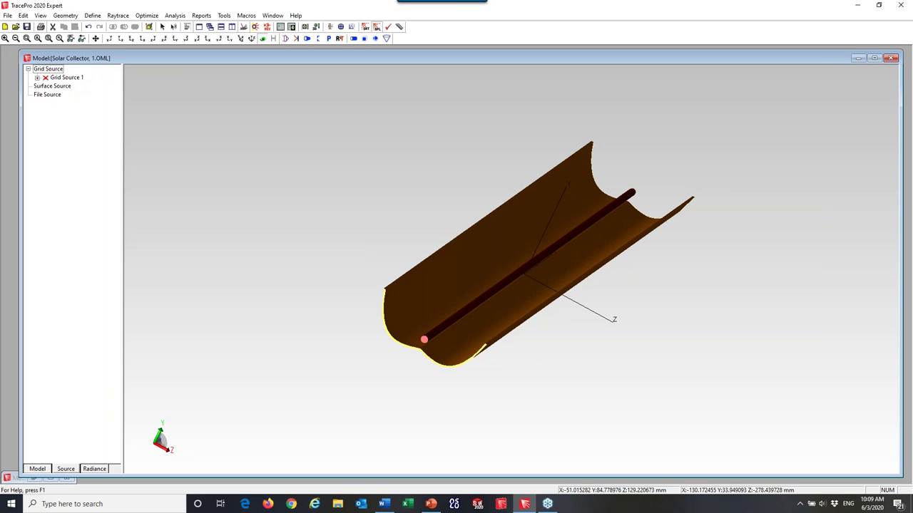
click(45, 77)
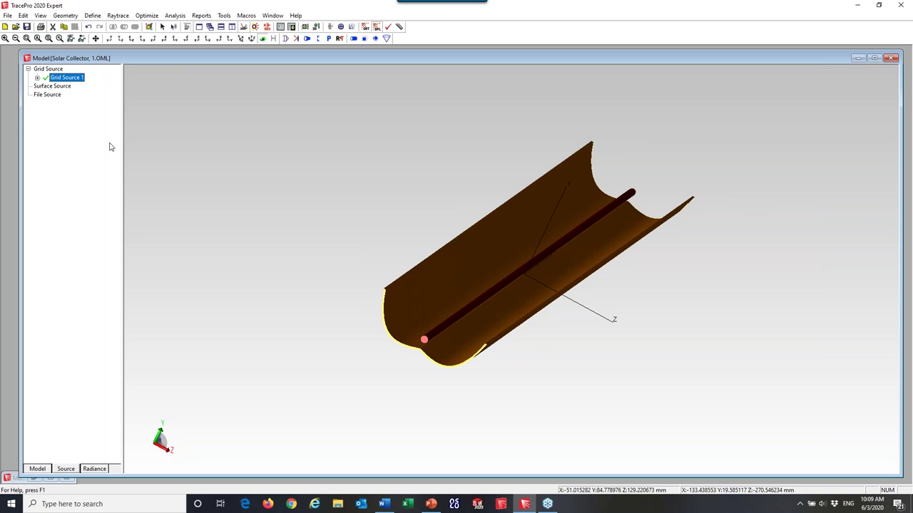
click(46, 78)
click(46, 78)
double_click(67, 77)
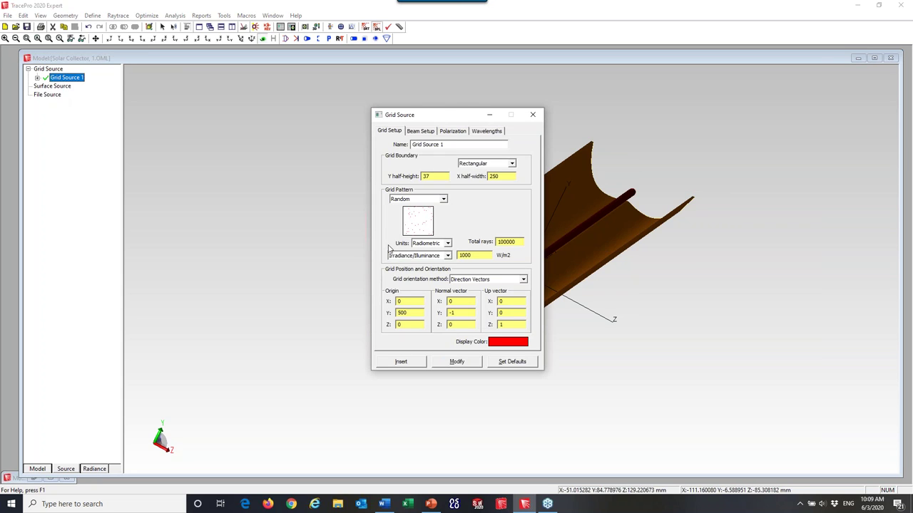
Move the Grid Source dialog aside and orbit to check the source above the collector.
drag(446, 117, 460, 99)
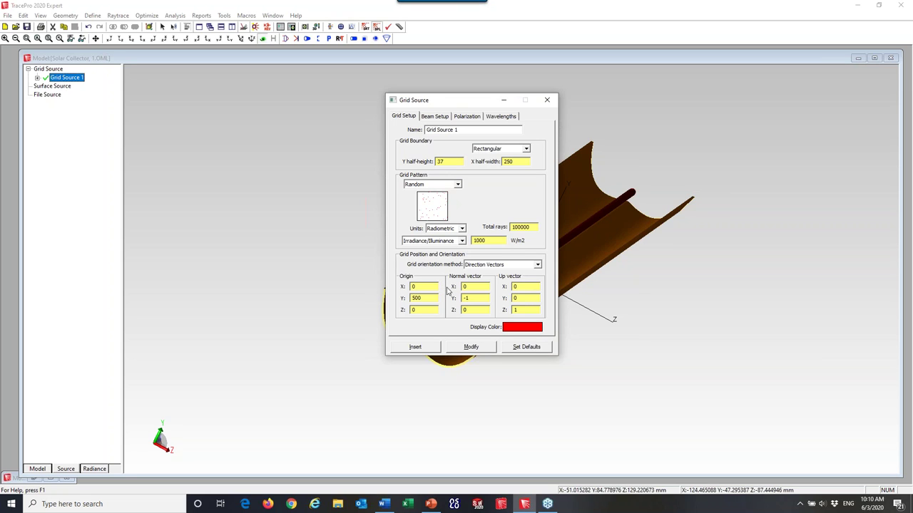
drag(455, 103, 172, 121)
click(121, 38)
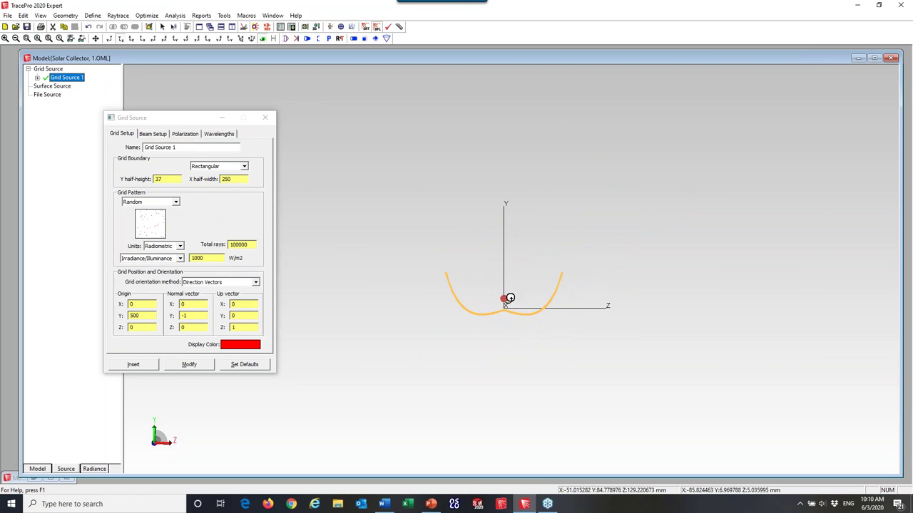
drag(504, 274, 487, 117)
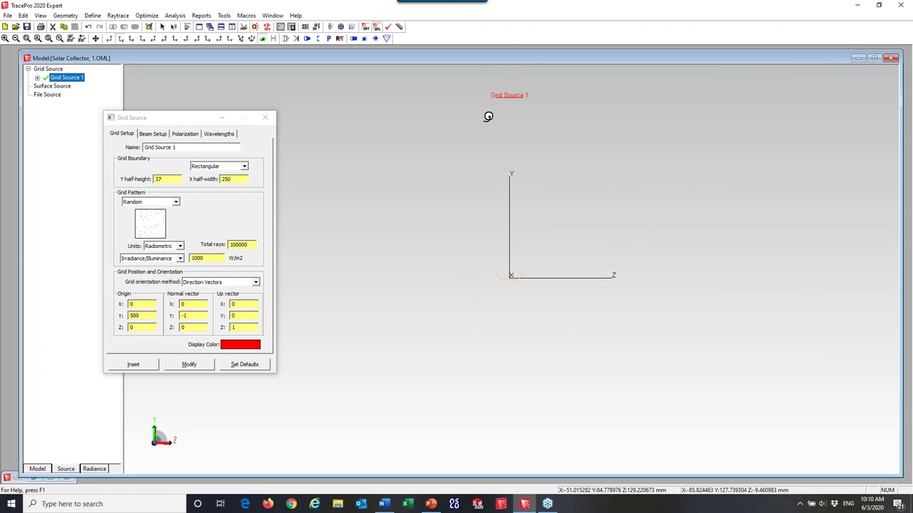
drag(727, 172, 709, 216)
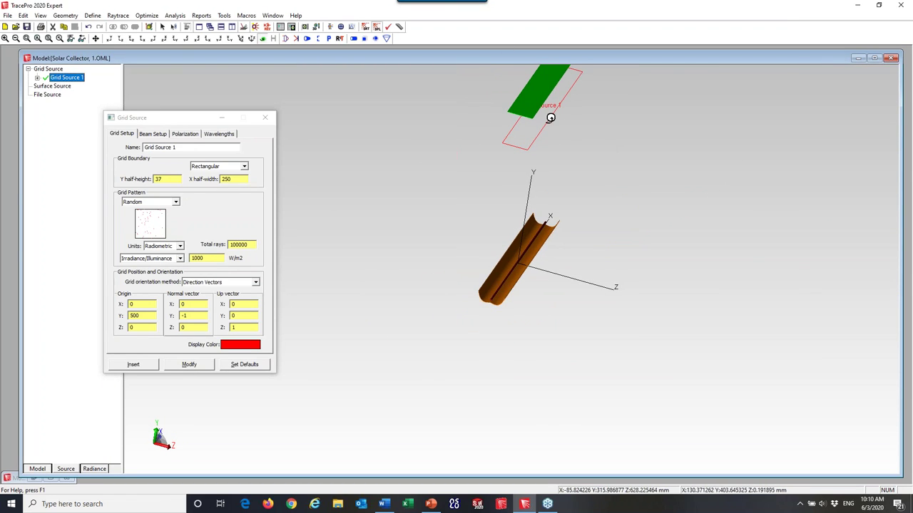
drag(638, 243, 673, 199)
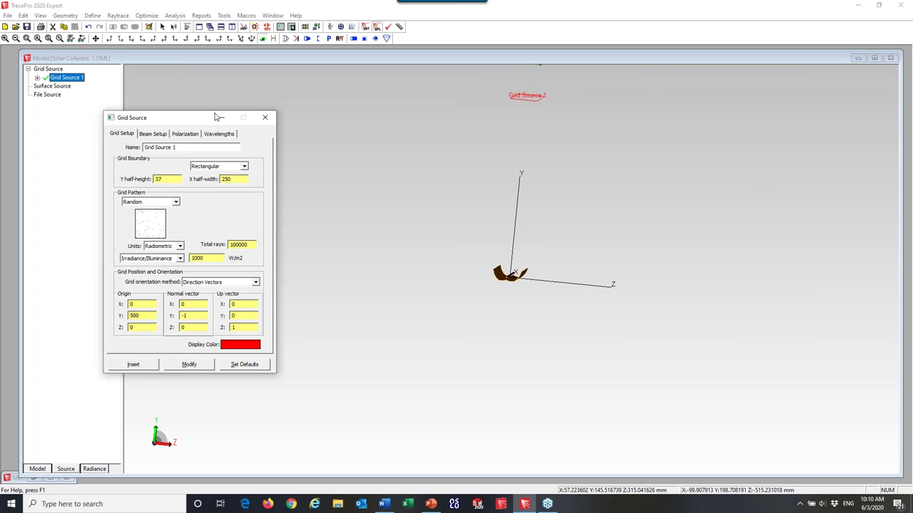
Review the beam settings (Uniform spatial, Solar angular profile) and the wavelength table.
drag(183, 119, 260, 102)
click(231, 117)
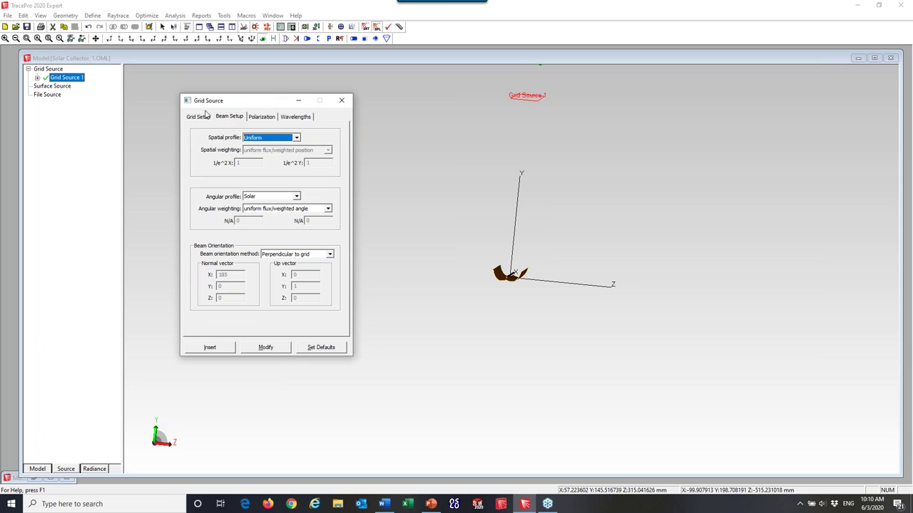
drag(286, 101, 462, 91)
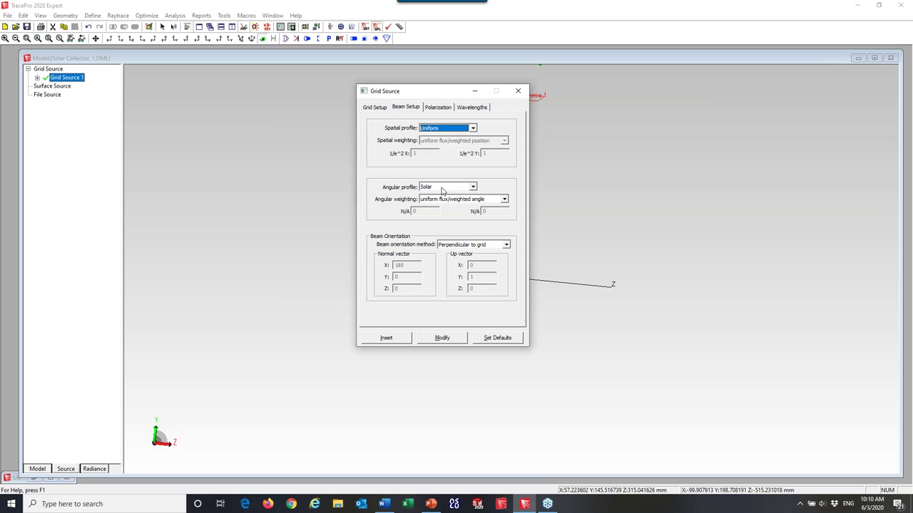
click(479, 108)
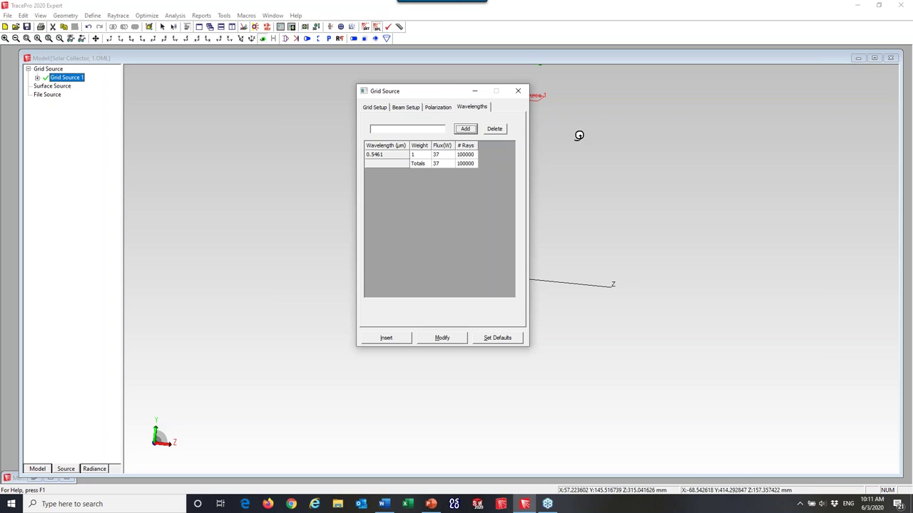
Close the Grid Source settings, trace rays in Analysis Mode, and inspect the reflected rays.
click(518, 90)
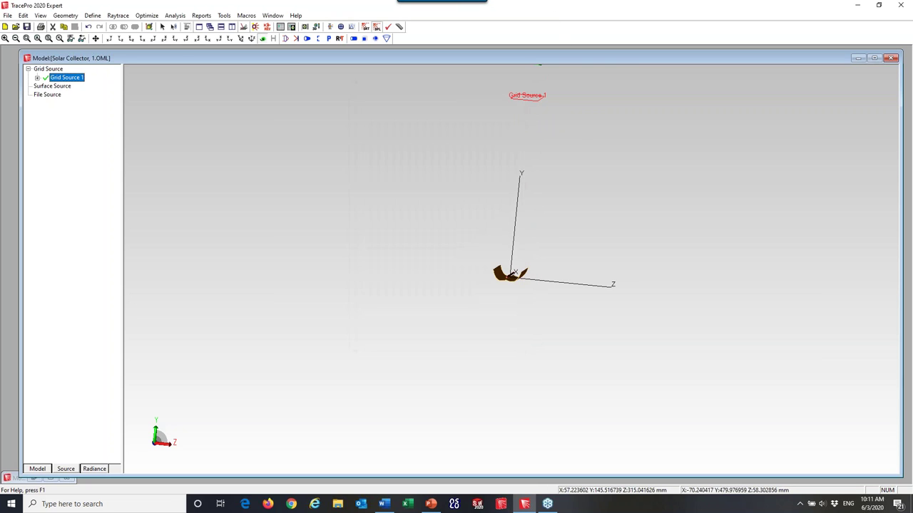
drag(432, 108, 475, 94)
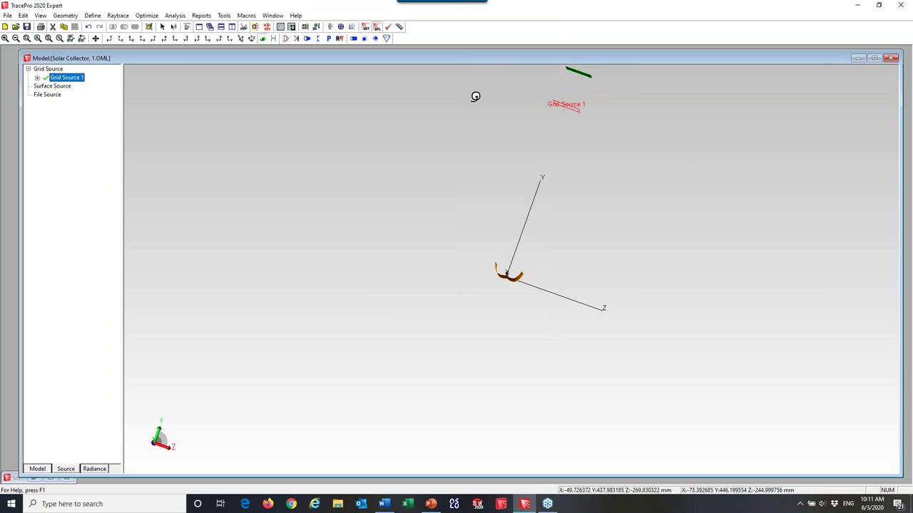
click(255, 28)
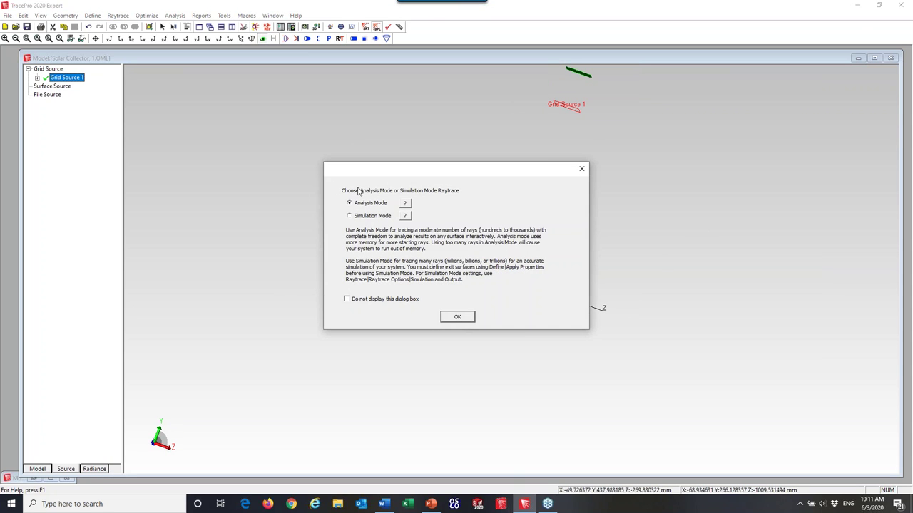
click(456, 317)
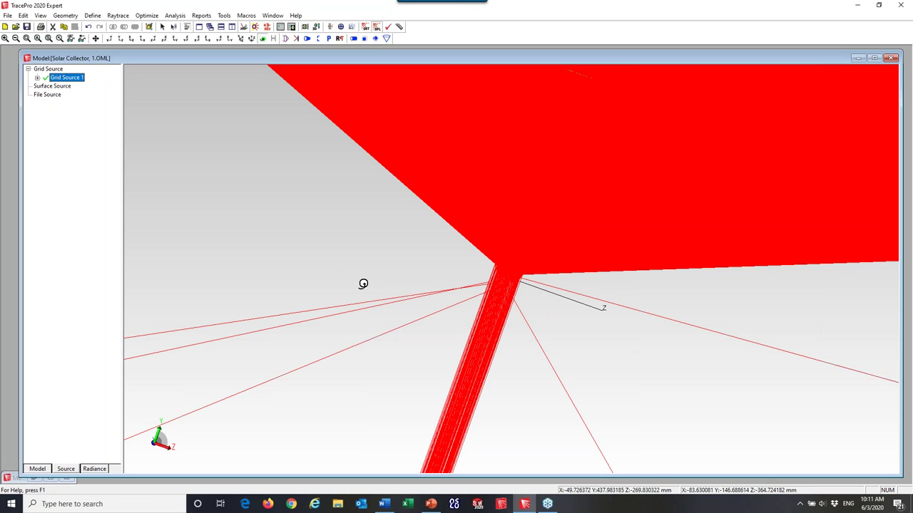
drag(677, 297, 515, 287)
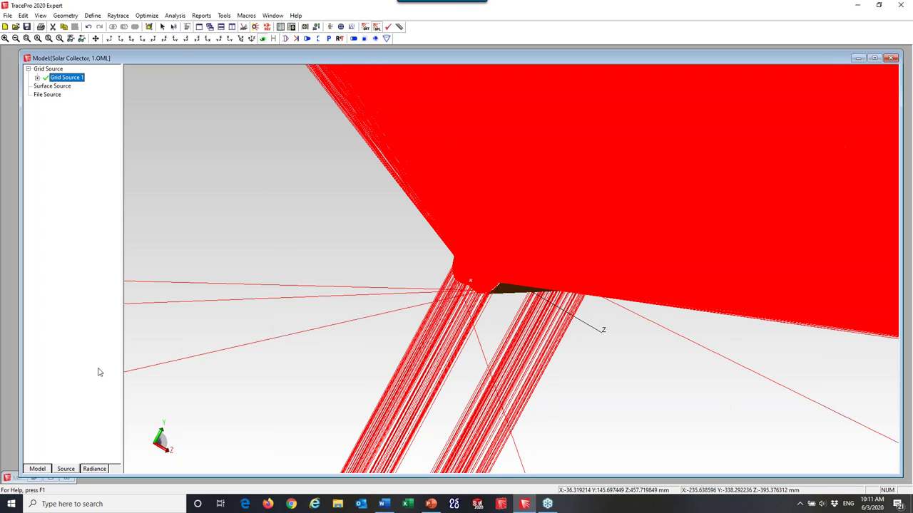
click(40, 471)
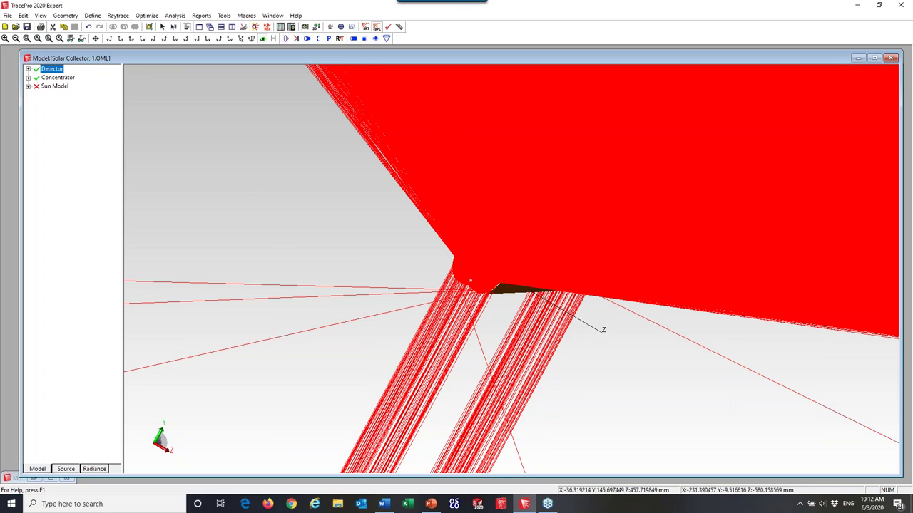
Select the Detector's Receiver surface and sort rays by Selected Surface to show only its hits.
click(28, 68)
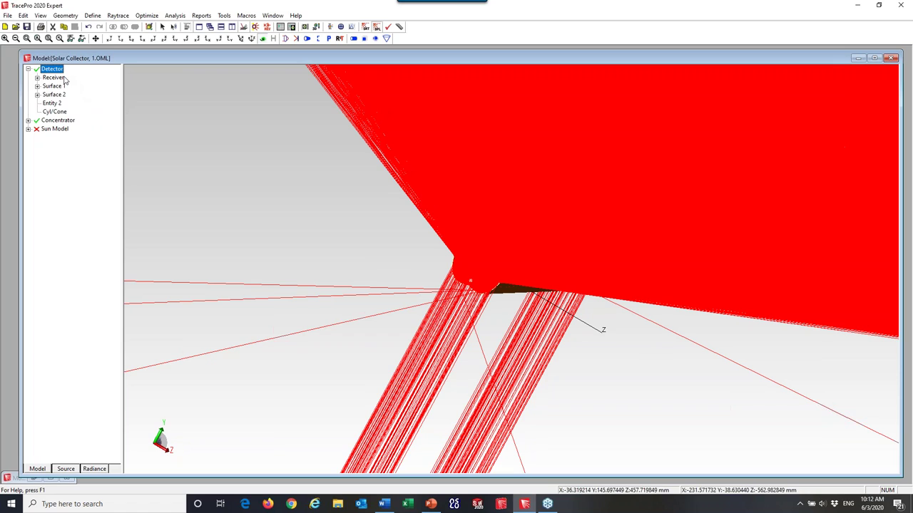
click(62, 78)
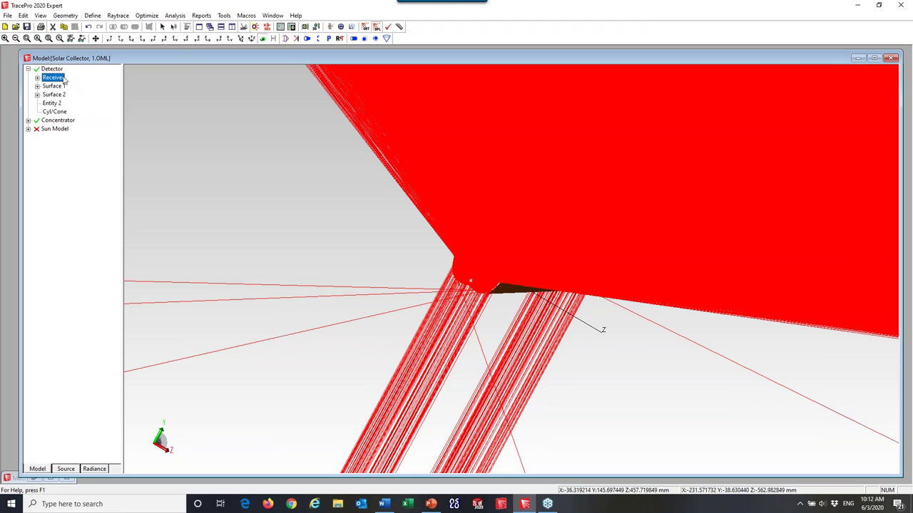
click(174, 15)
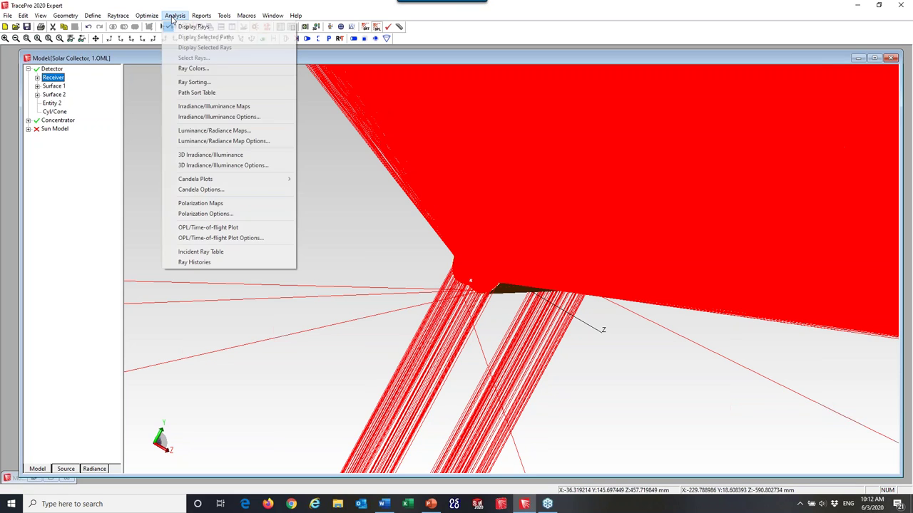
click(194, 82)
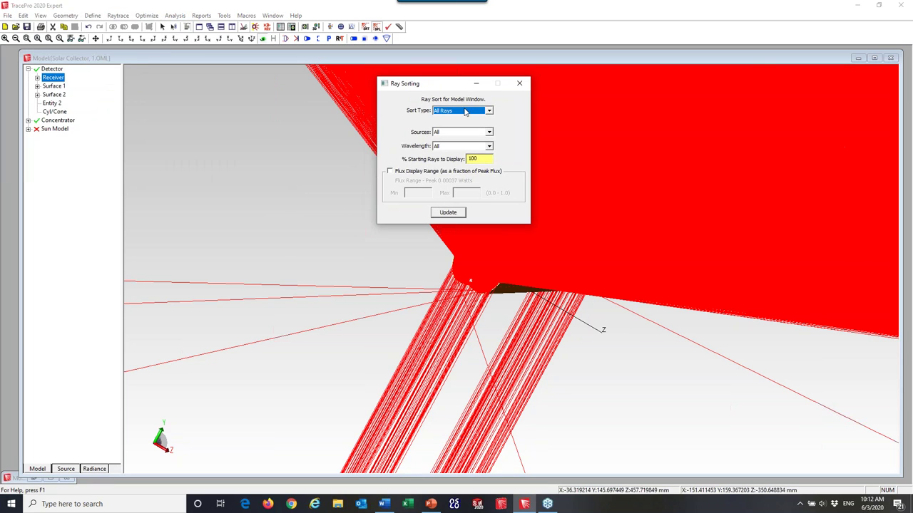
click(490, 111)
click(455, 127)
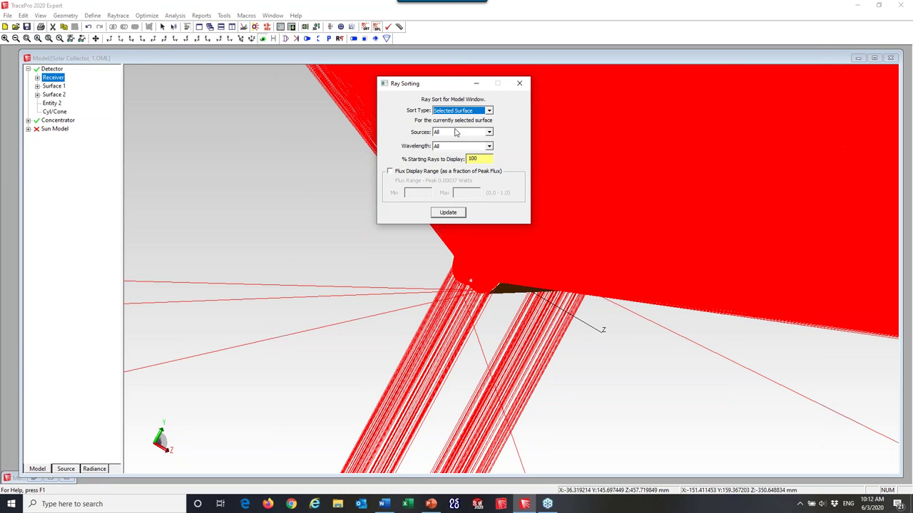
click(447, 212)
click(519, 83)
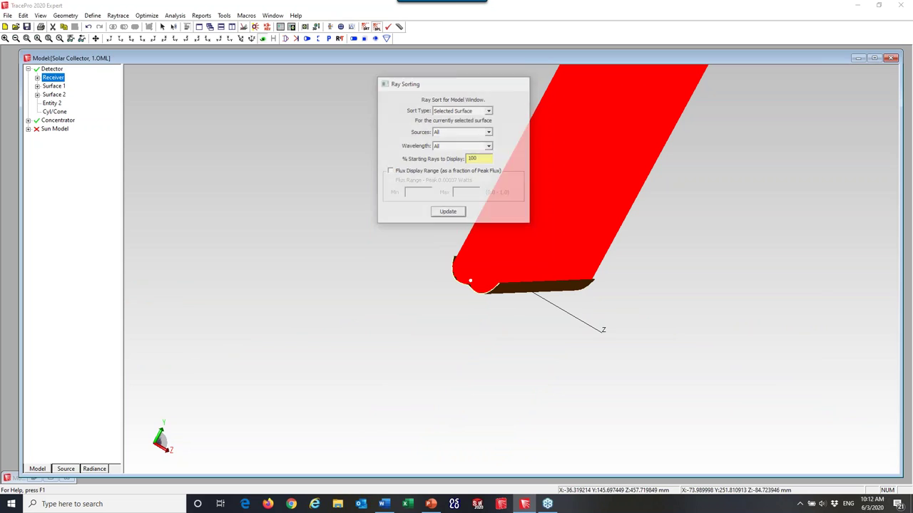
drag(600, 181, 570, 179)
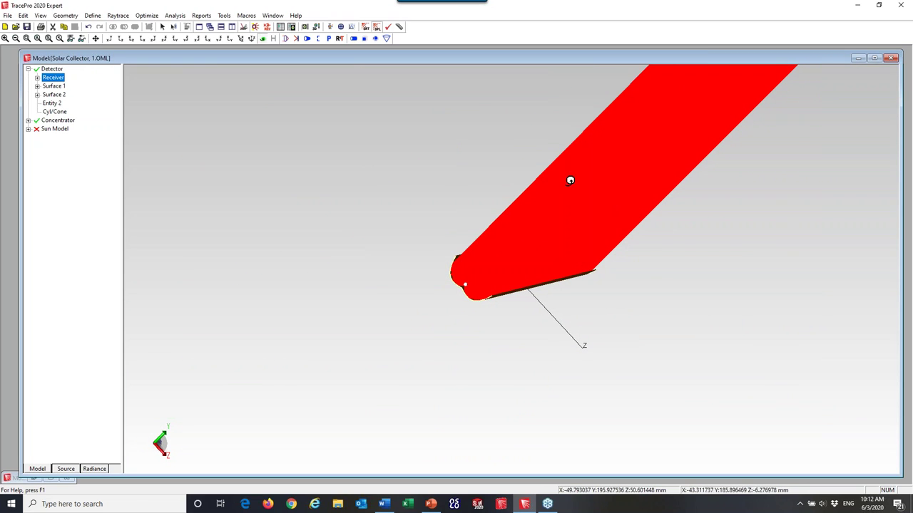
Display the Receiver's irradiance map, enlarge it for inspection, then close it.
click(175, 17)
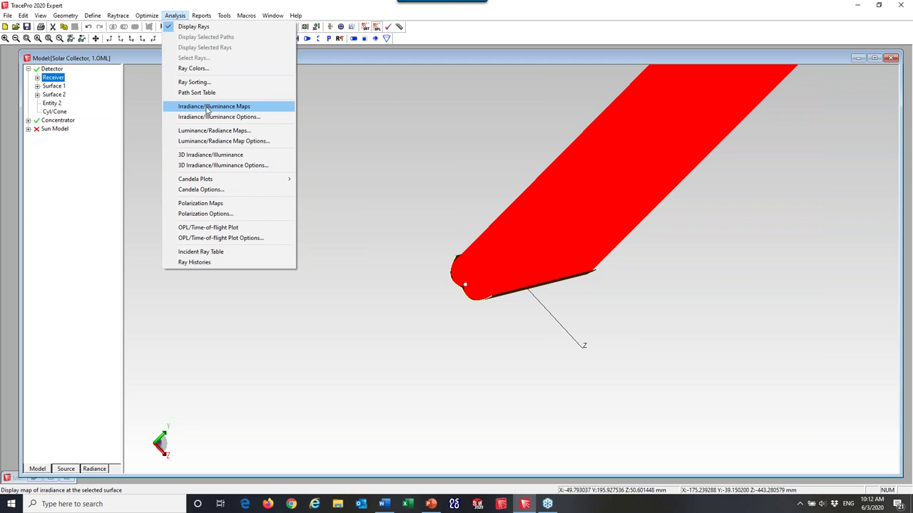
click(207, 106)
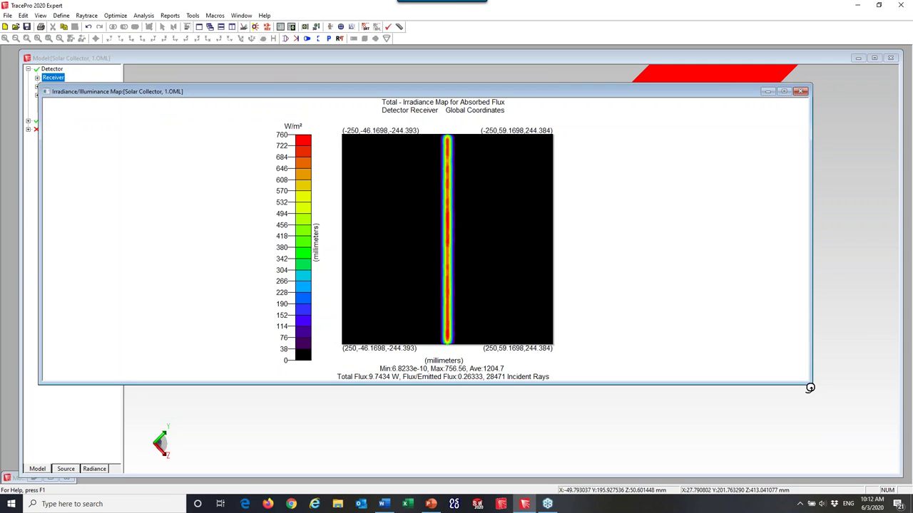
drag(809, 386, 632, 473)
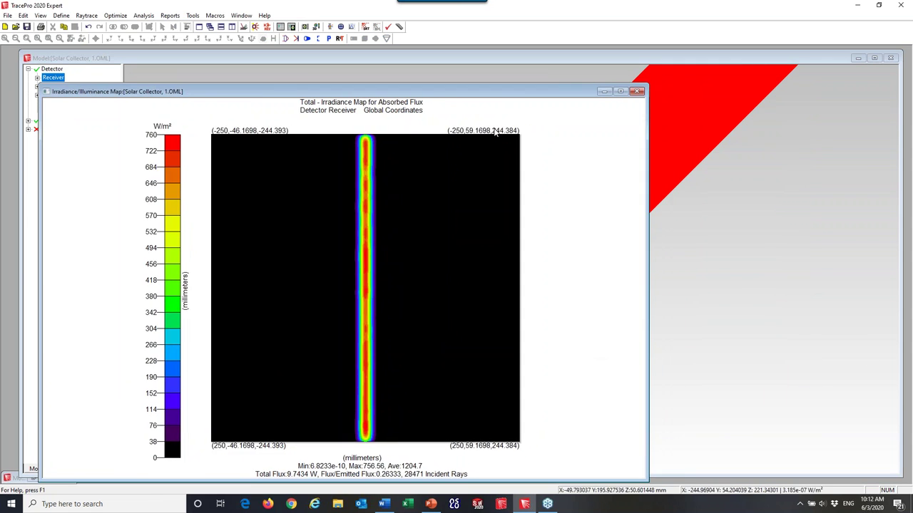
drag(494, 87, 664, 52)
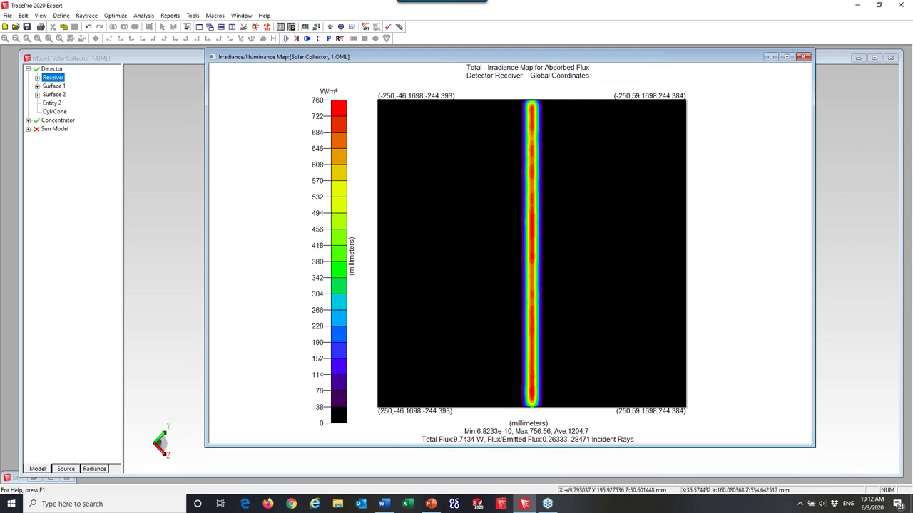
drag(812, 446, 849, 471)
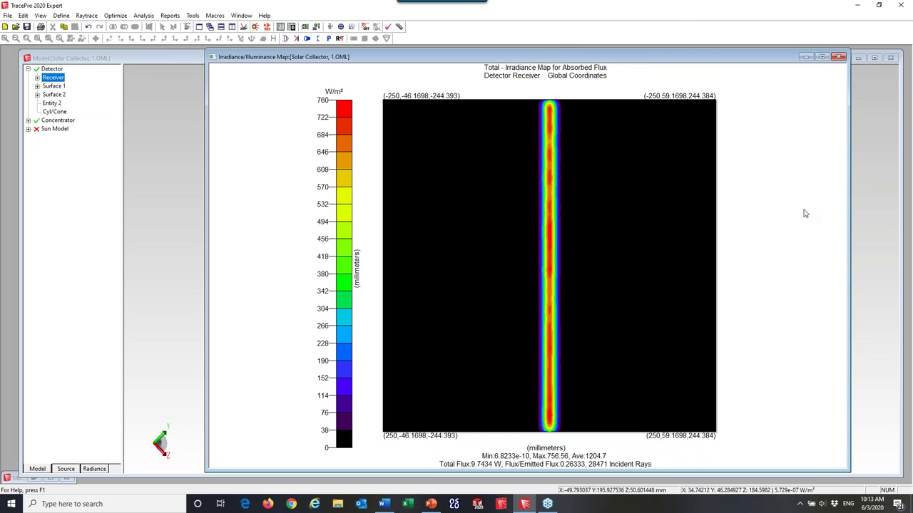
click(839, 58)
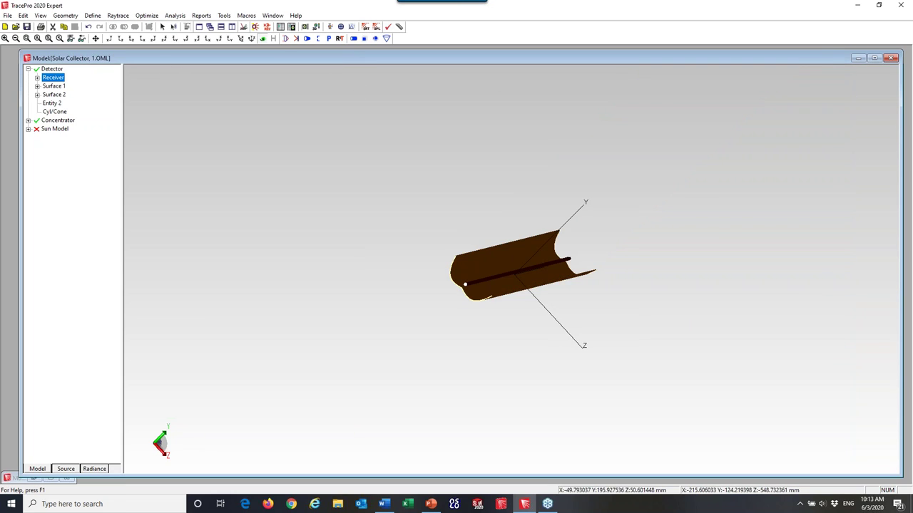
Show the 3D irradiance overlay on the receiver and zoom in on the collector.
click(173, 19)
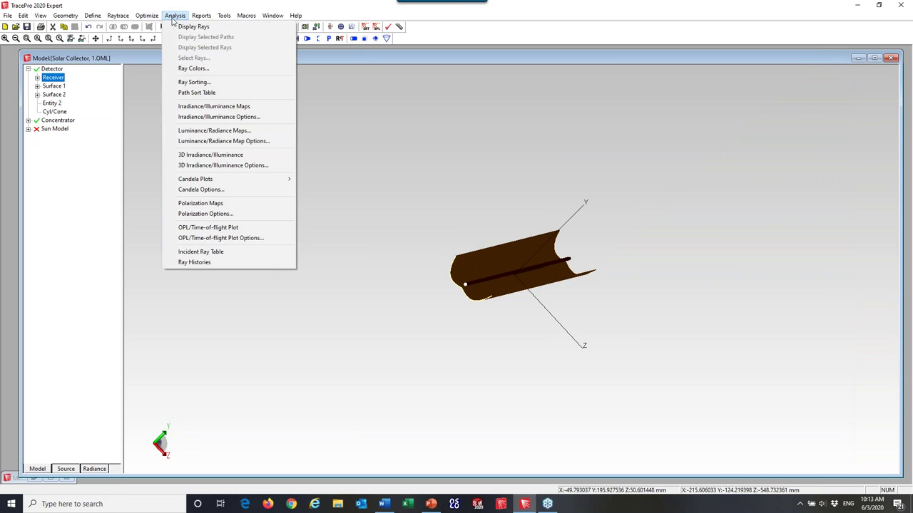
click(230, 157)
click(27, 37)
drag(470, 230, 569, 320)
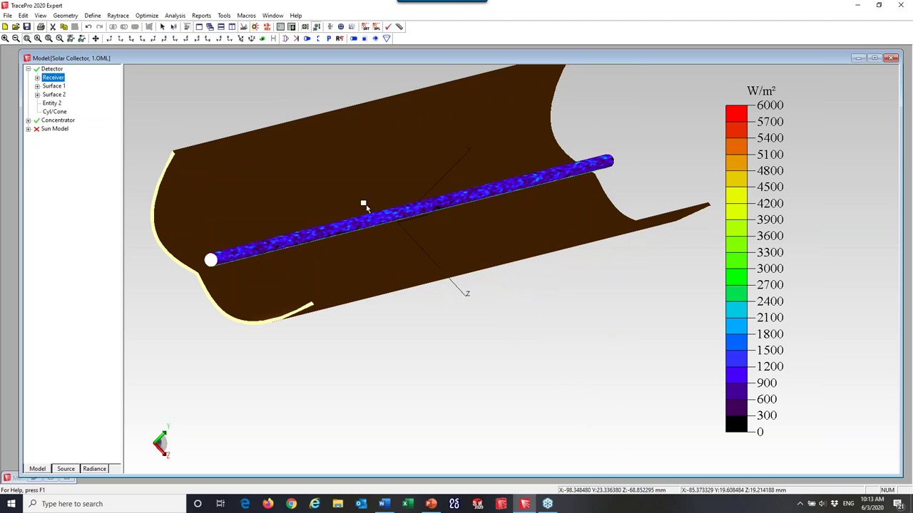
Rotate the collector to inspect the mostly blue overlay and 0–6000 W/m² scale from oblique angles.
click(263, 38)
drag(604, 206, 561, 189)
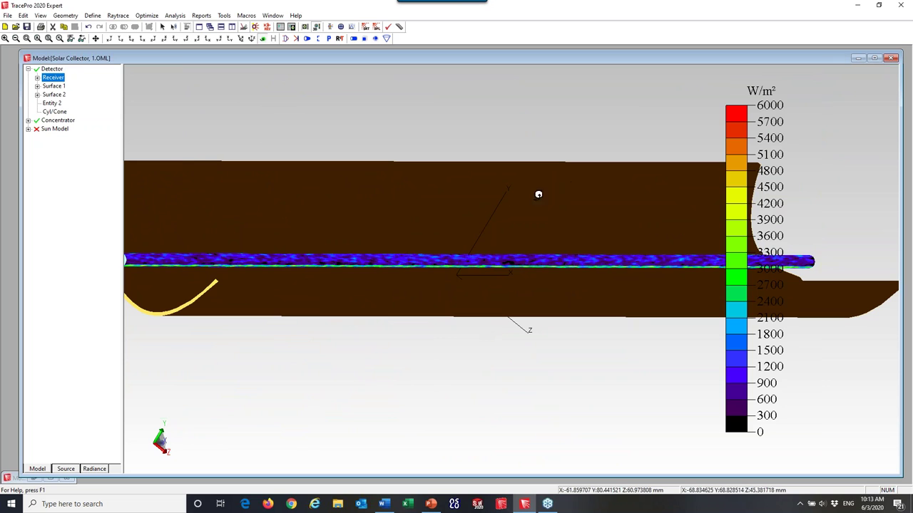
drag(516, 350, 577, 380)
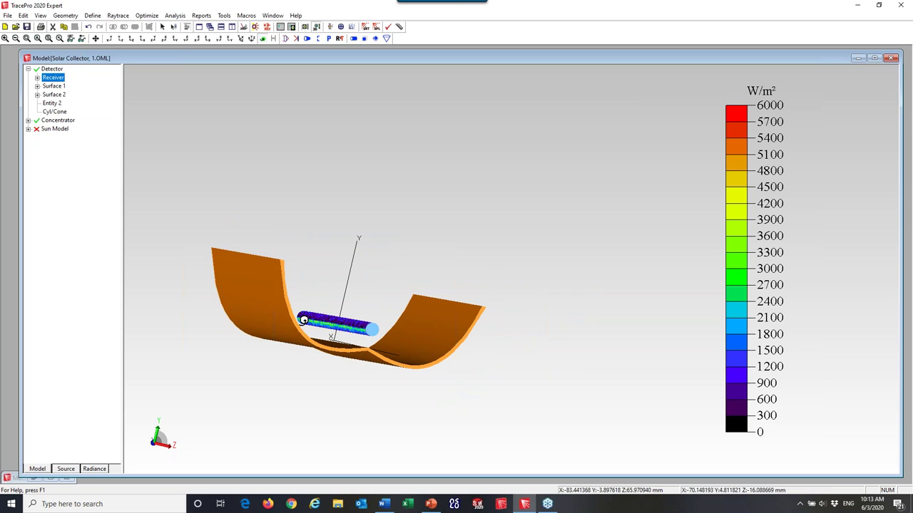
drag(523, 368, 452, 377)
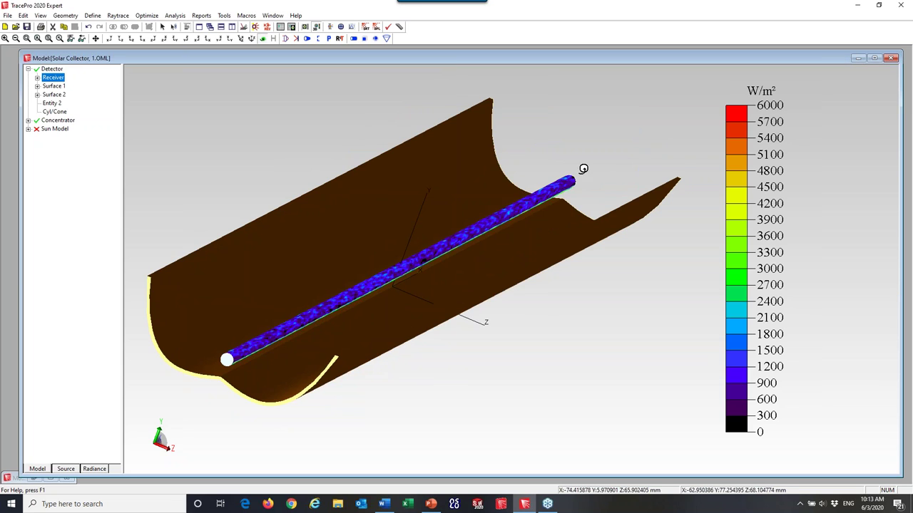
drag(605, 179, 602, 185)
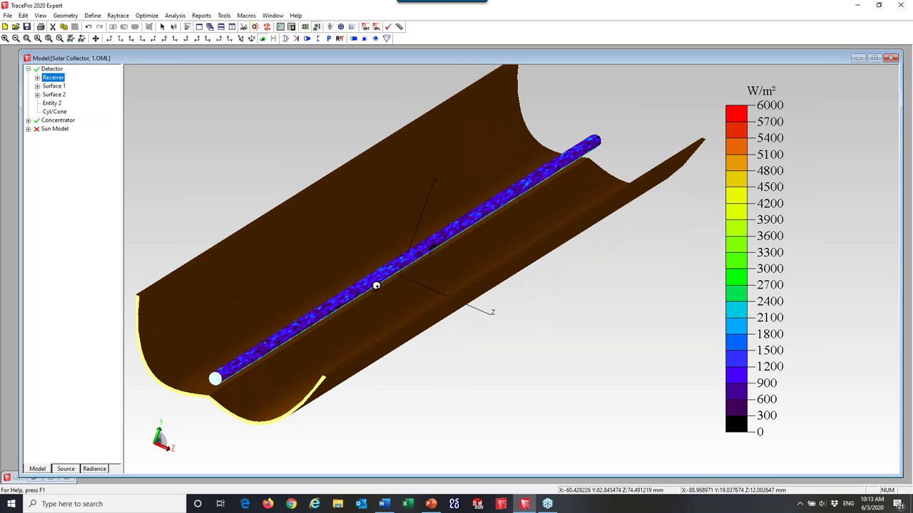
drag(511, 285, 509, 285)
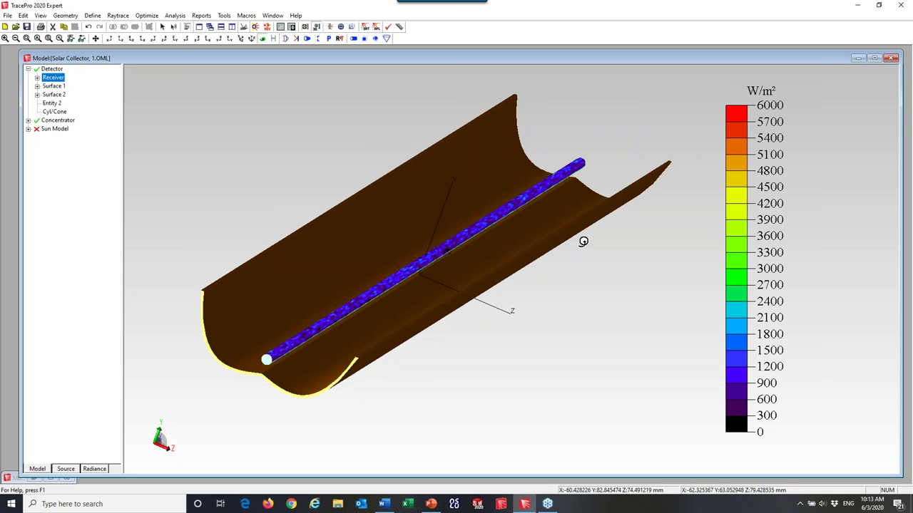
Review the Sun Model's block dimensions via Modify and close the dialog without changes.
scroll(562, 256, down, 6)
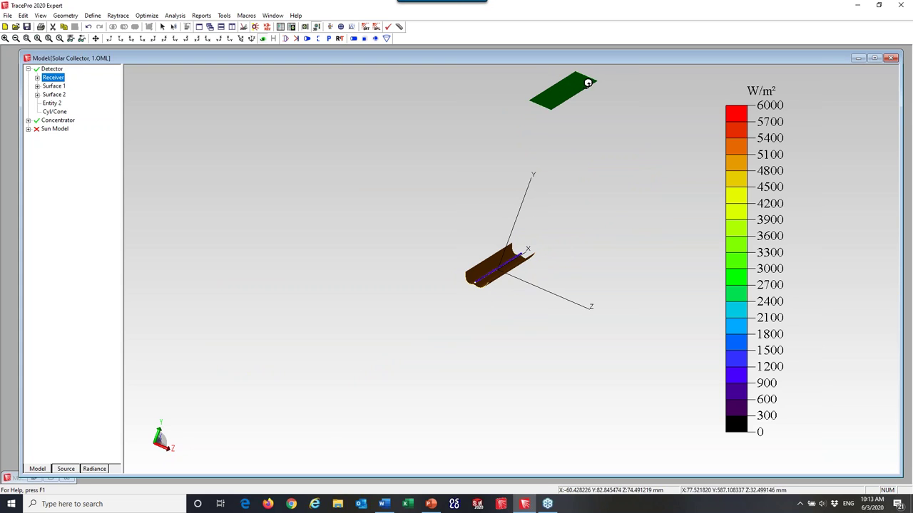
drag(577, 141, 357, 131)
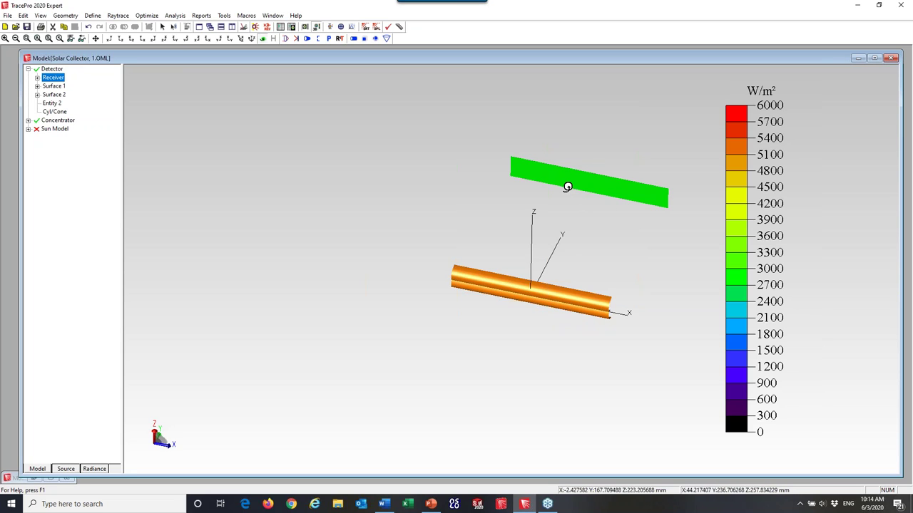
click(60, 130)
right_click(59, 129)
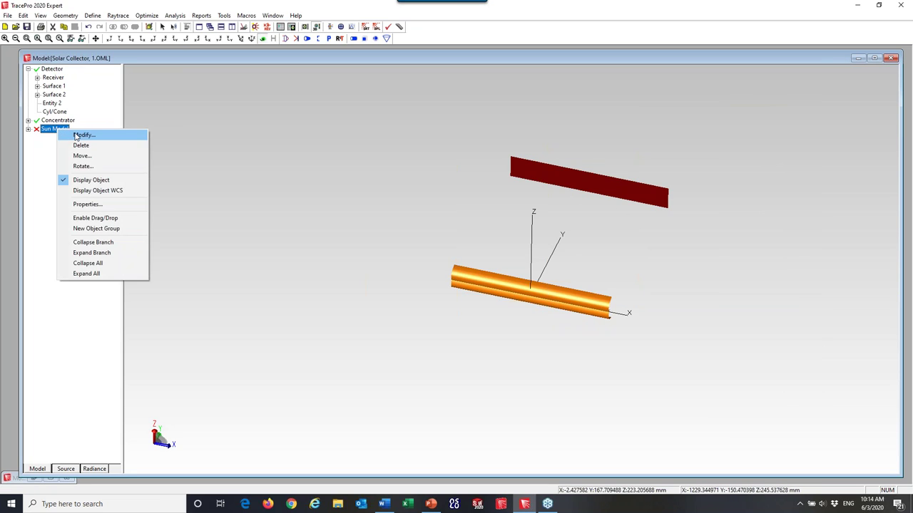
click(77, 136)
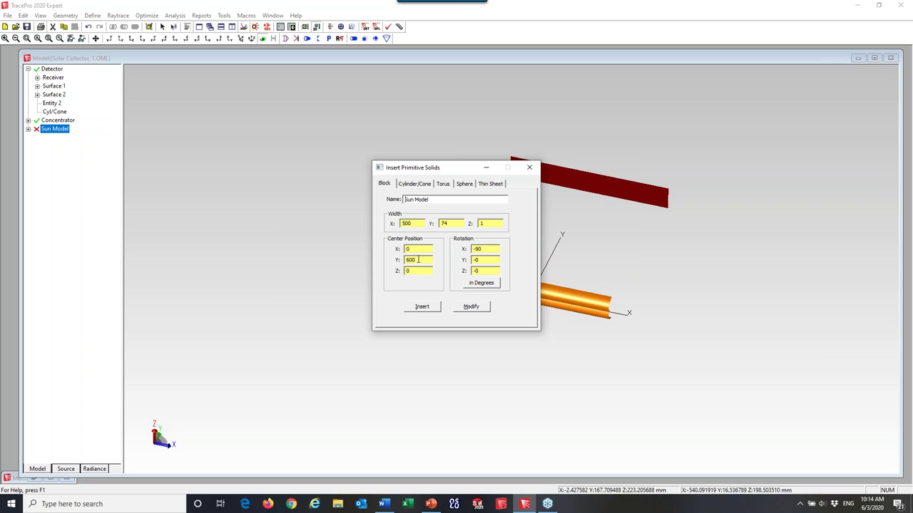
click(529, 167)
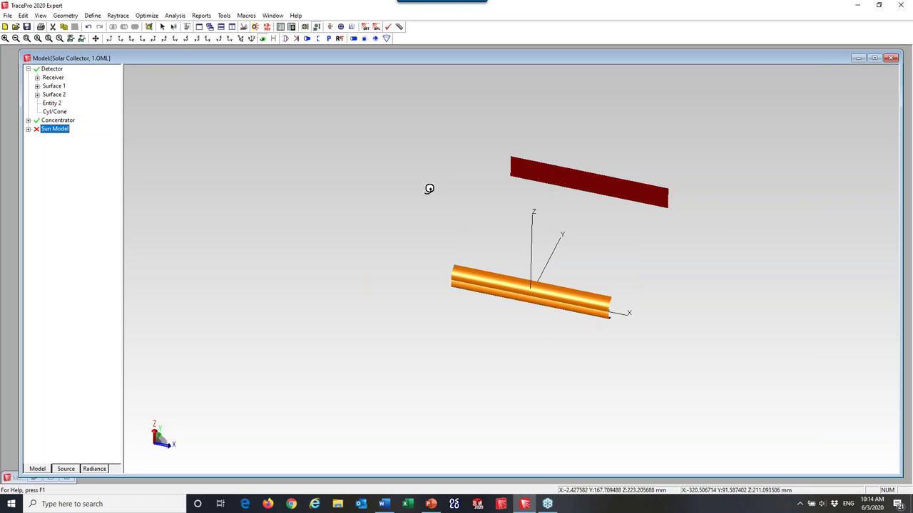
Expand the Sun Model node in the tree and select its Emitter surface.
drag(601, 236, 299, 200)
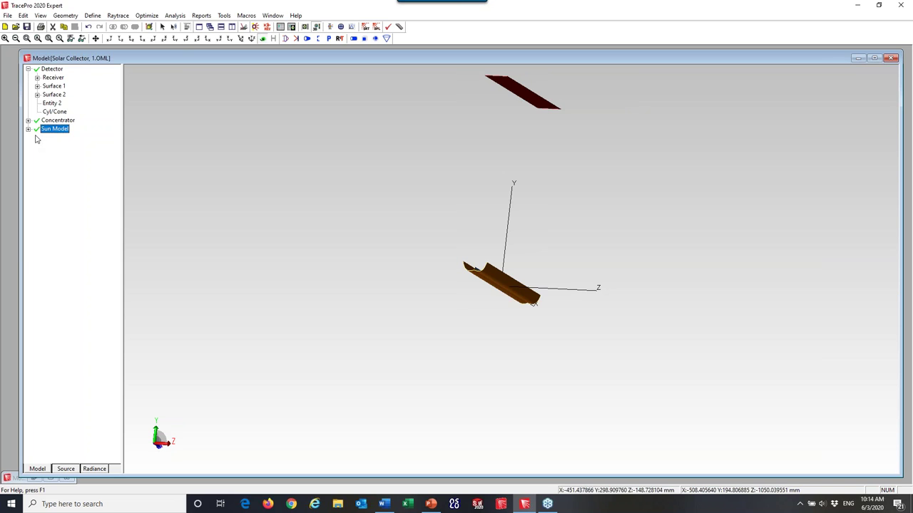
click(29, 129)
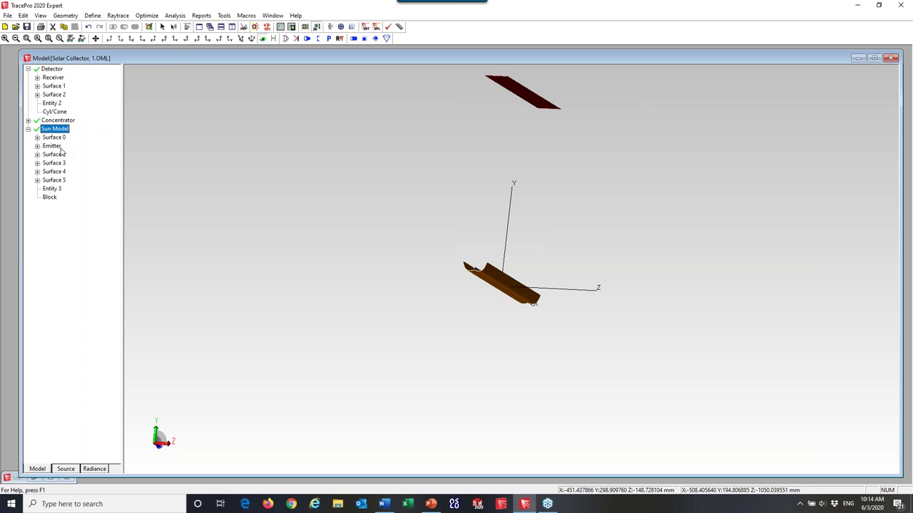
click(51, 146)
drag(566, 226, 517, 114)
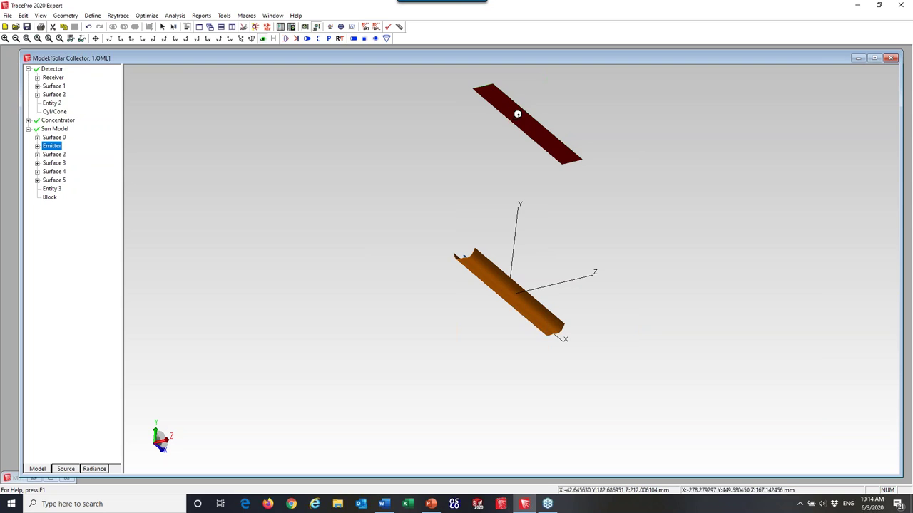
Make the Emitter a Source Property surface source using the Solar Sources catalog's Sun.
right_click(54, 147)
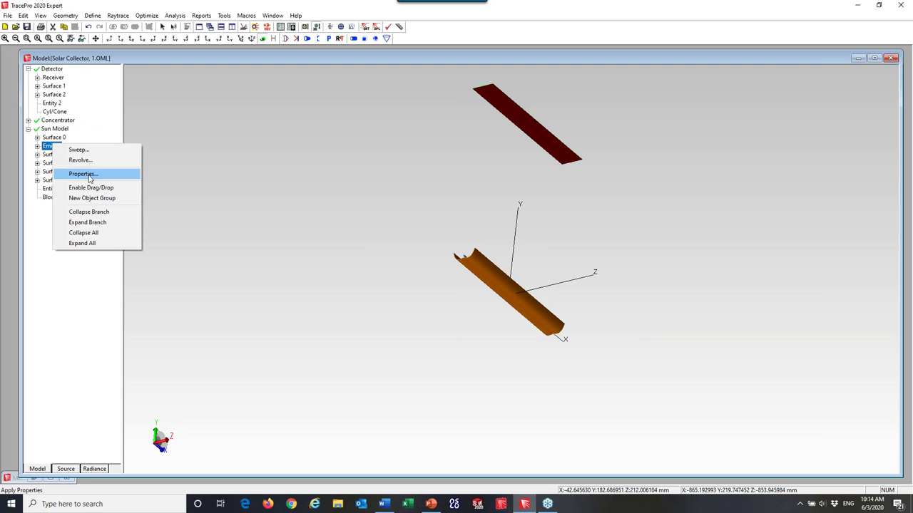
click(90, 175)
drag(632, 187, 546, 110)
click(420, 233)
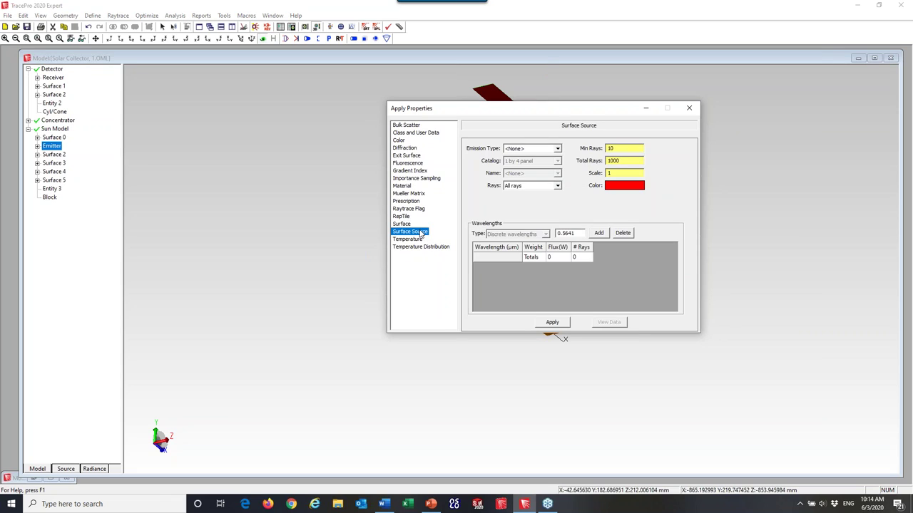
click(557, 149)
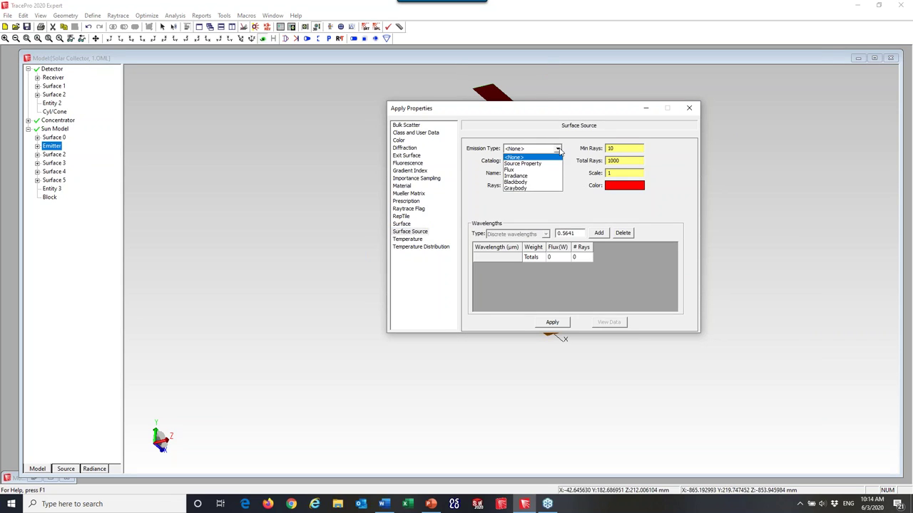
click(540, 164)
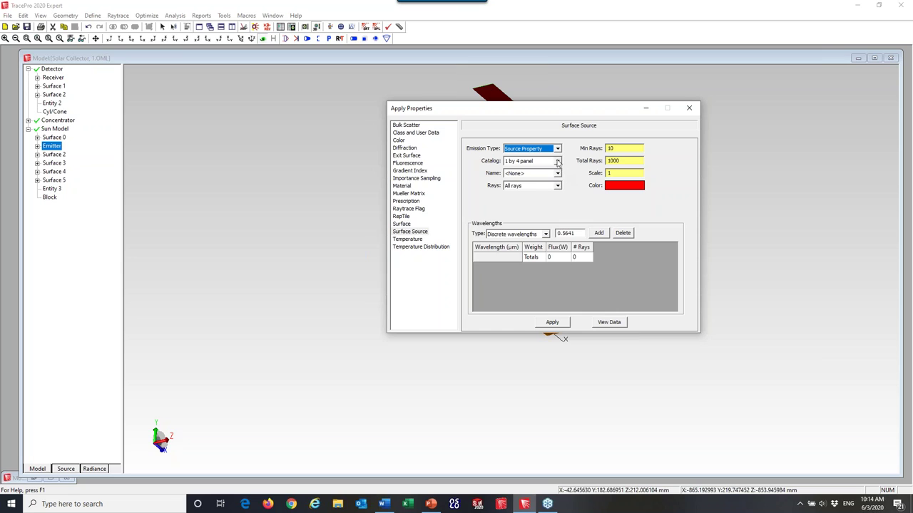
click(558, 162)
click(558, 201)
drag(558, 201, 559, 179)
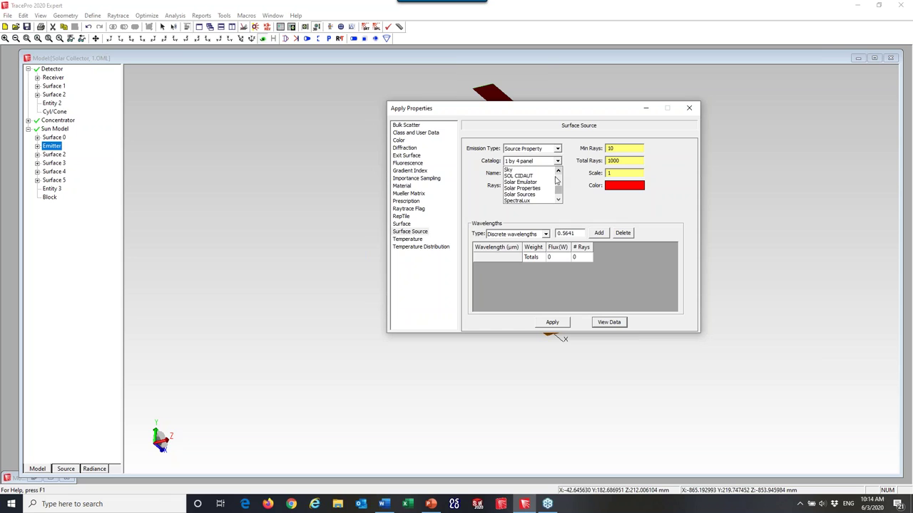
click(540, 194)
click(558, 175)
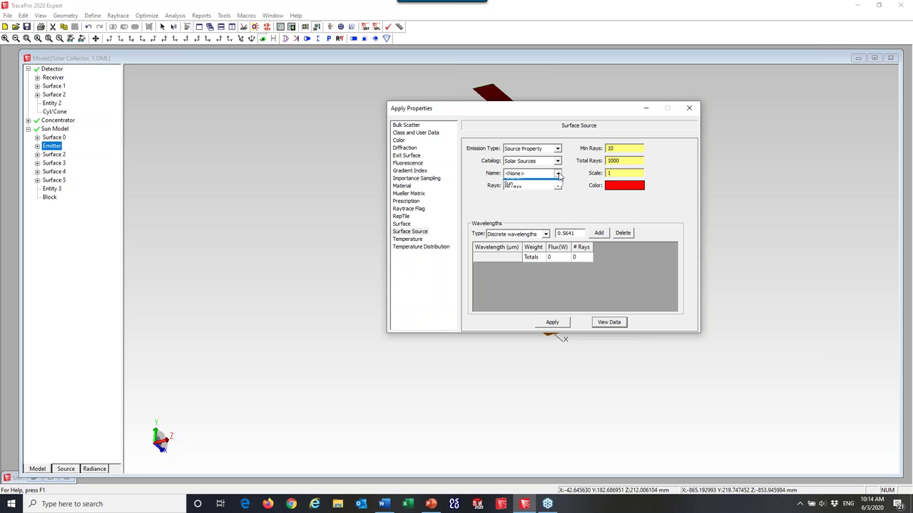
click(529, 183)
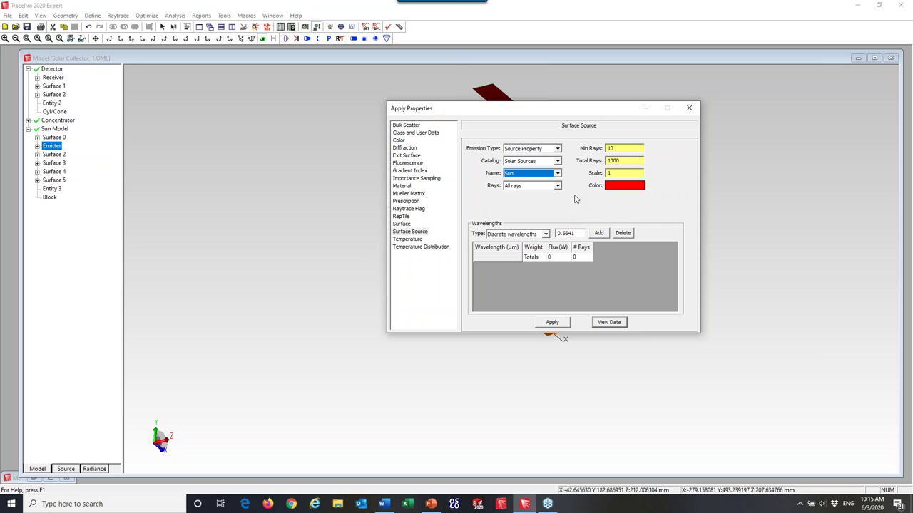
Add wavelengths 0.5641 and 0.8 µm, set 100000 total rays, and apply.
click(599, 234)
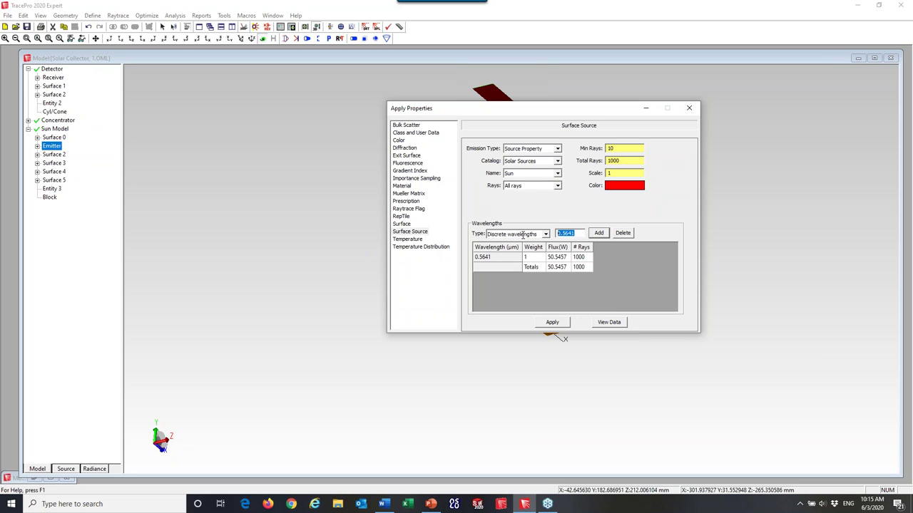
text(0.8)
click(599, 234)
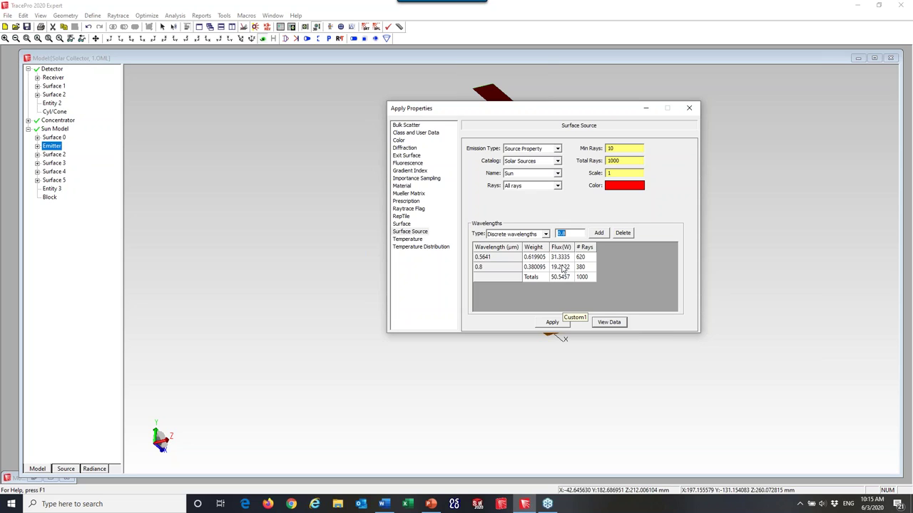
click(621, 161)
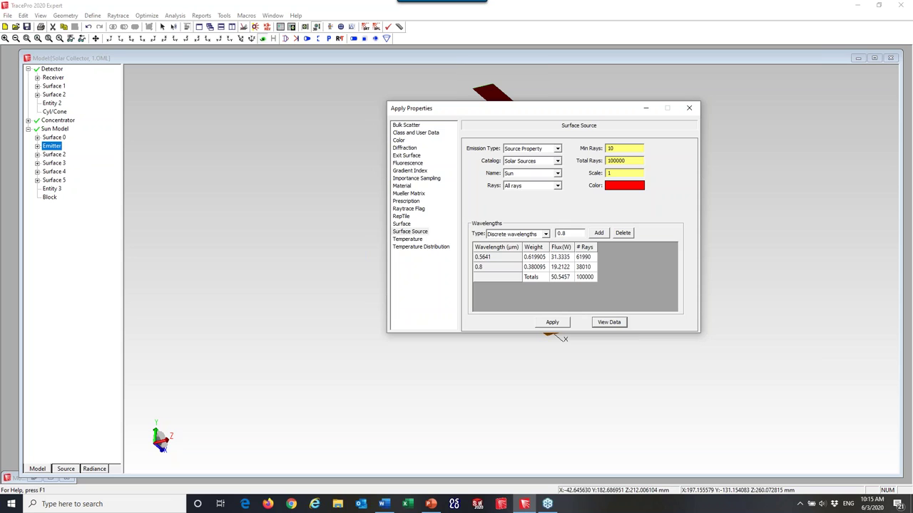
click(551, 323)
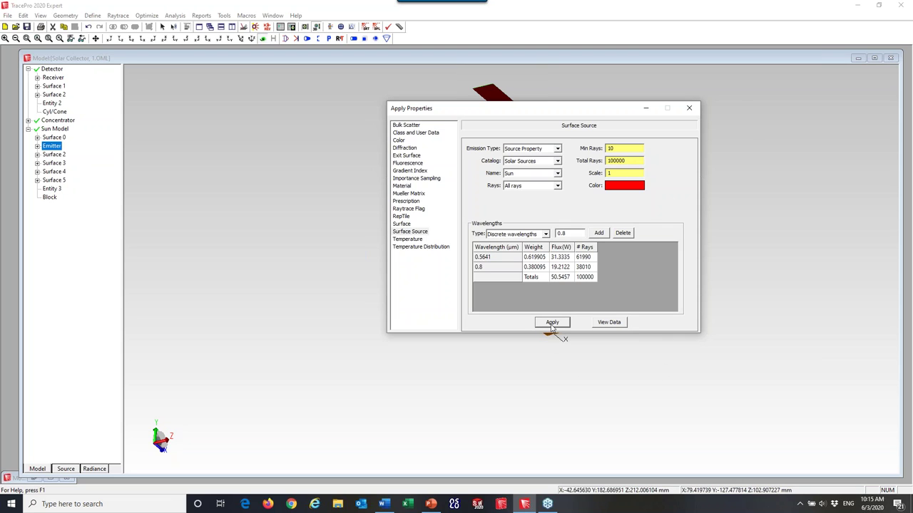
Disable Grid Source 1 in the Source tree.
click(687, 108)
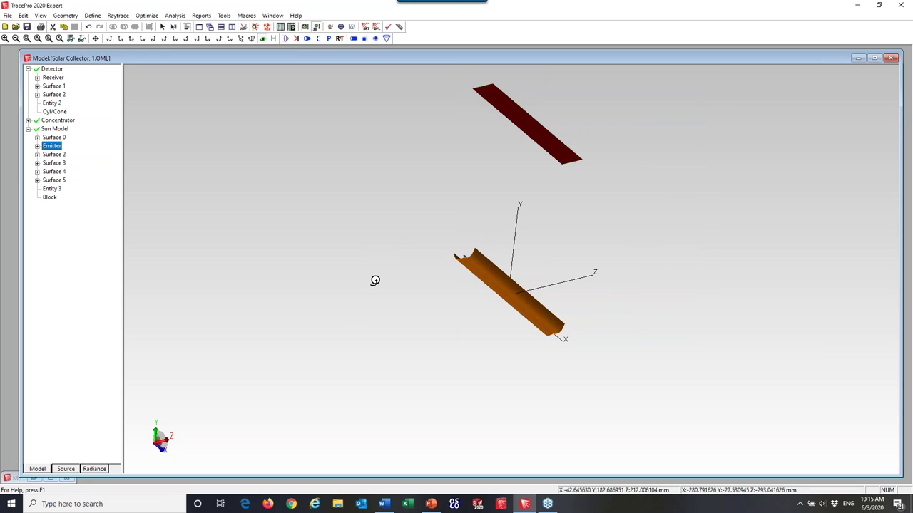
drag(465, 326, 416, 292)
click(66, 469)
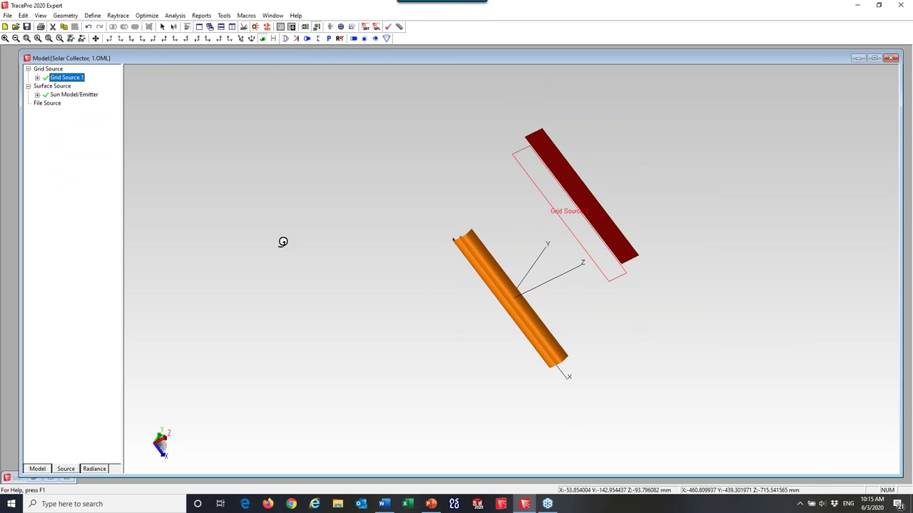
click(45, 78)
Trace rays from the Sun emitter in Analysis Mode.
drag(554, 210, 635, 151)
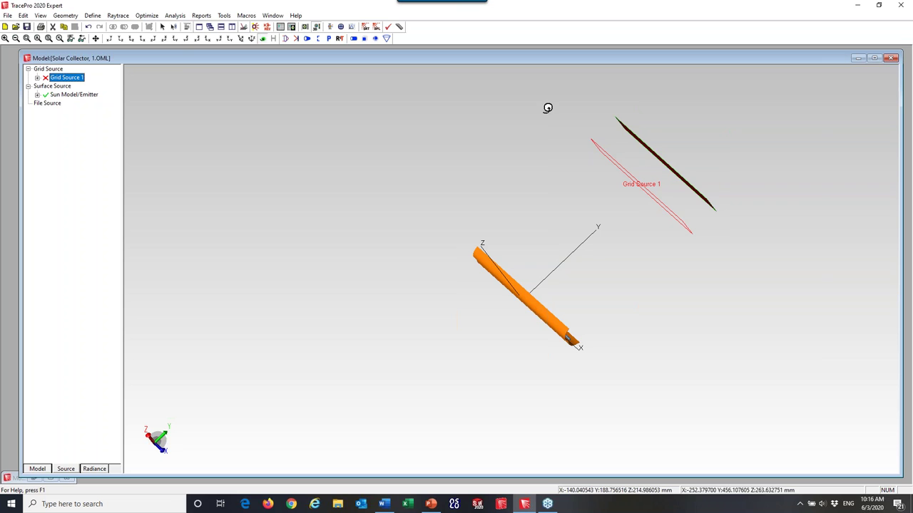
click(37, 469)
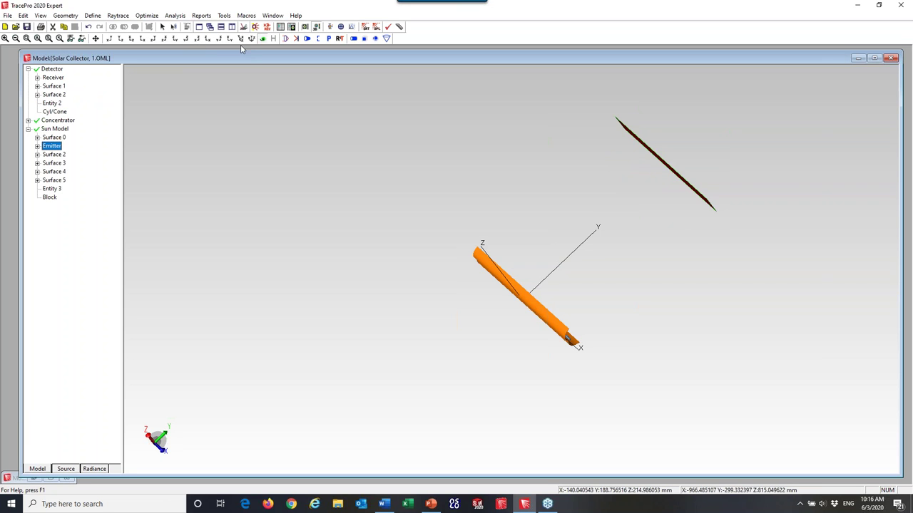
click(257, 27)
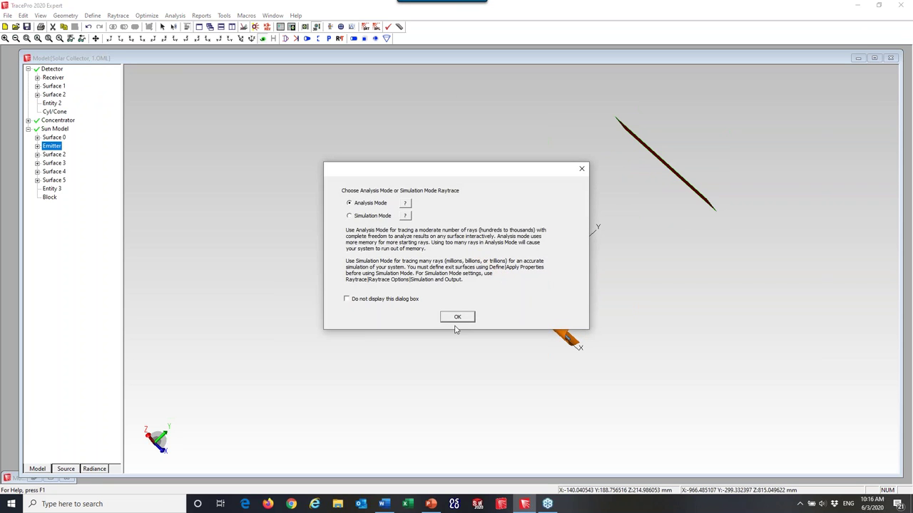
click(458, 318)
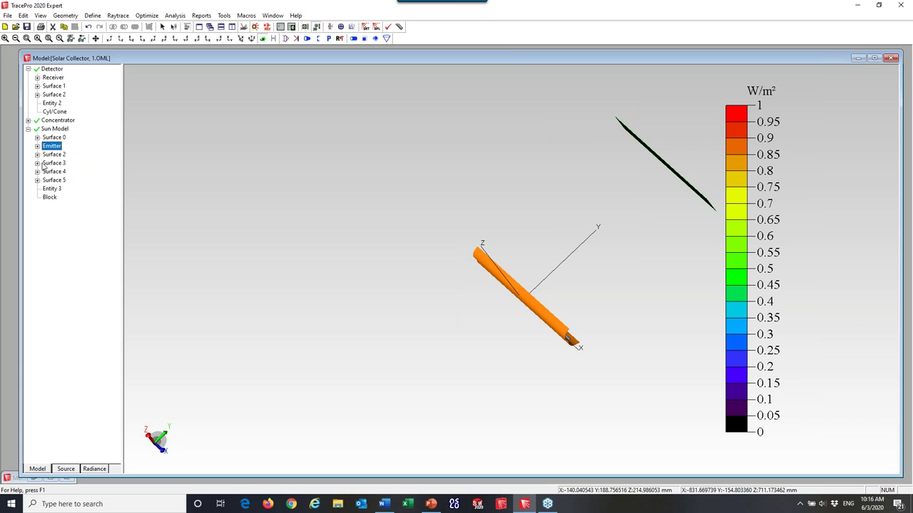
Show the Receiver's irradiance by updating Ray Sorting, and hide the flux-coloured bar.
click(47, 77)
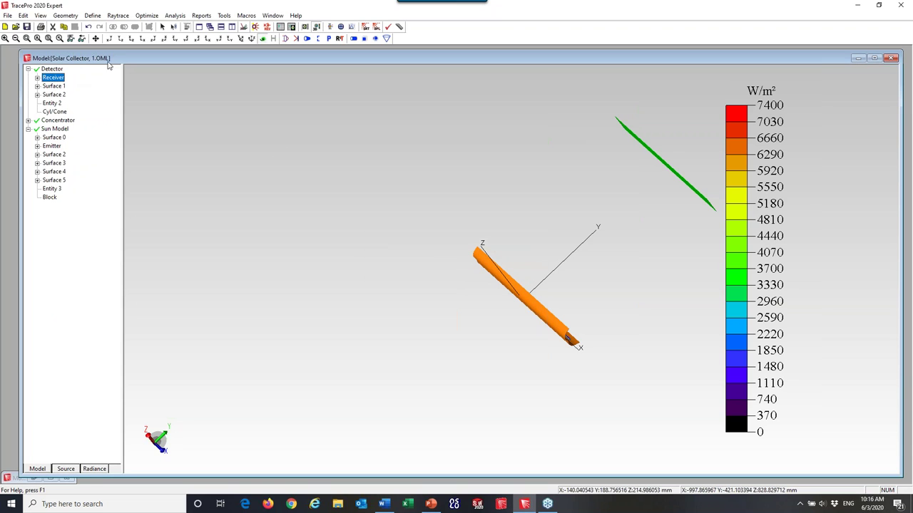
click(175, 15)
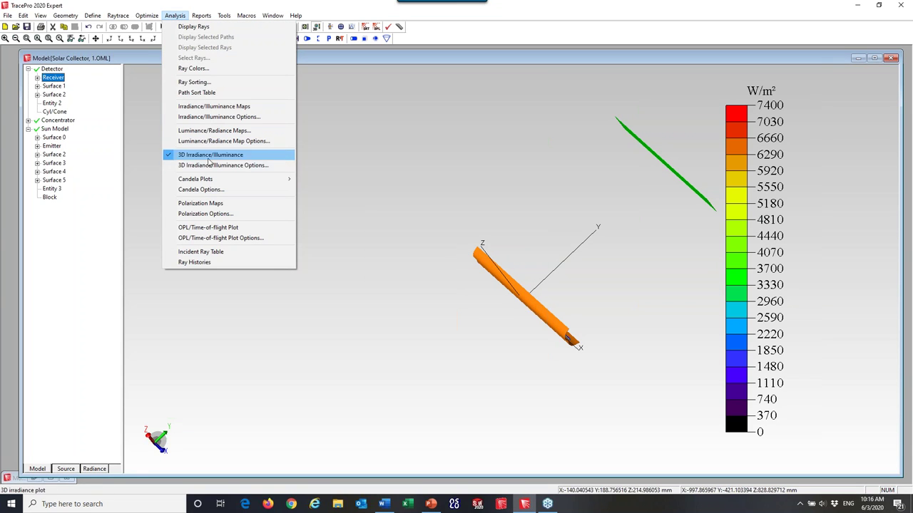
click(194, 82)
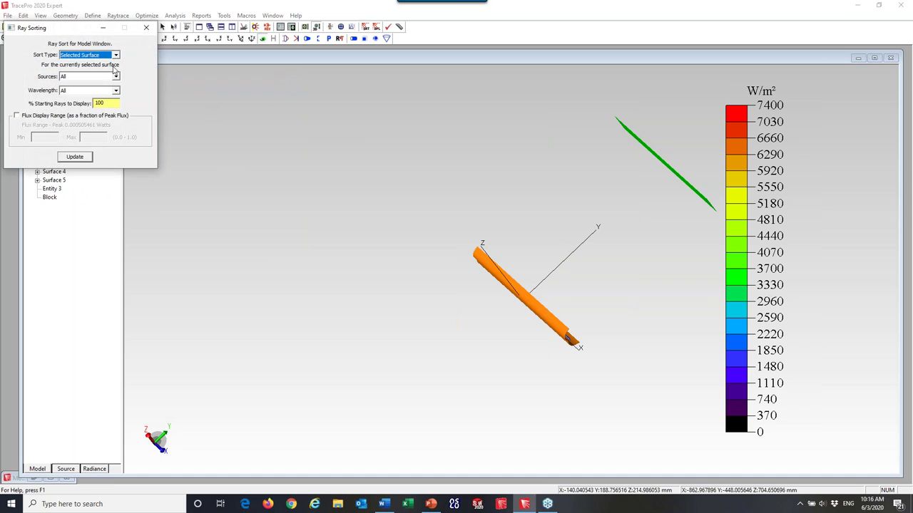
click(76, 158)
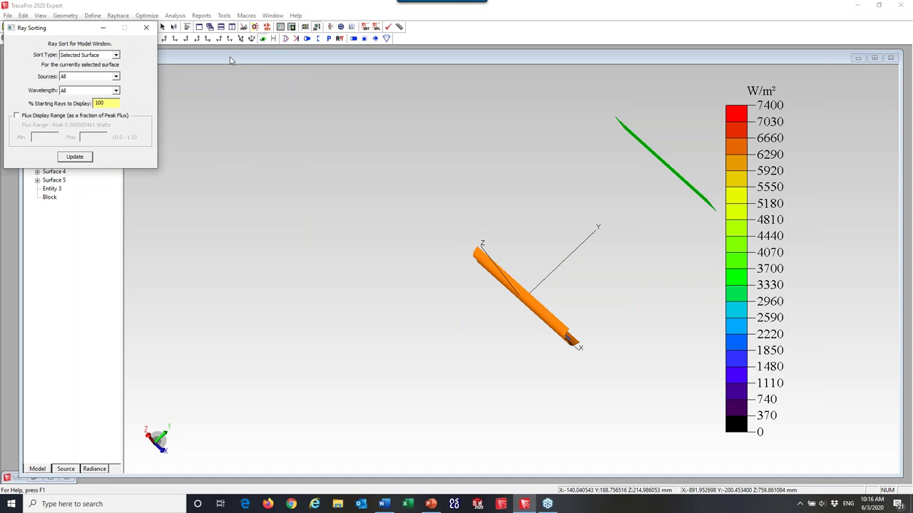
drag(537, 211, 514, 216)
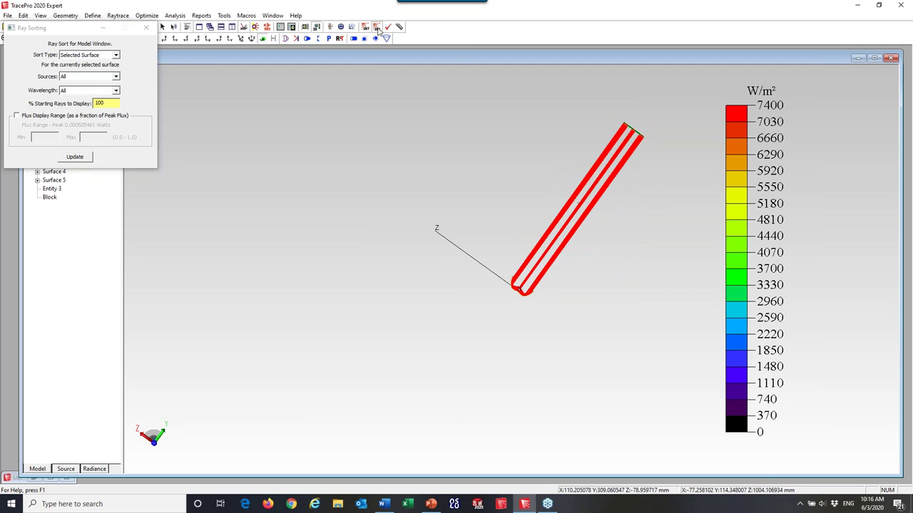
click(376, 27)
Zoom onto the receiver tube and view the trough end-on and diagonally.
drag(490, 227, 514, 330)
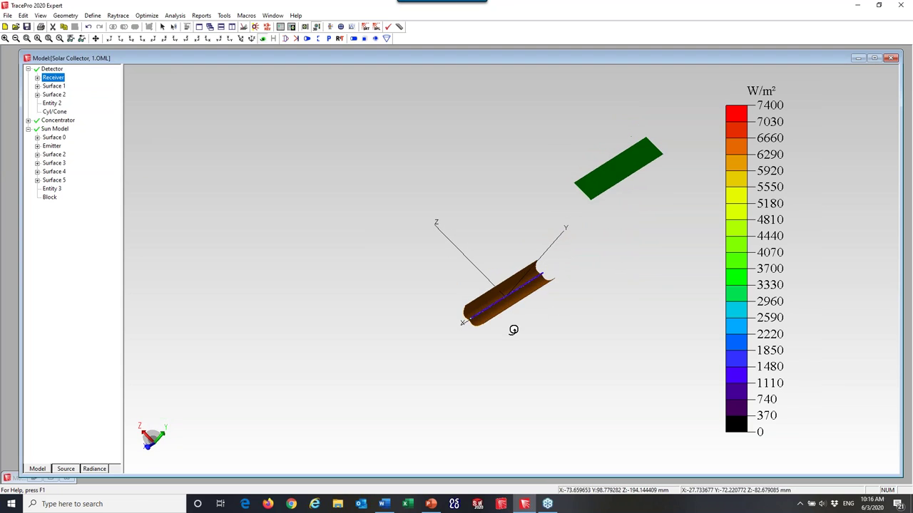
click(26, 38)
drag(454, 255, 547, 311)
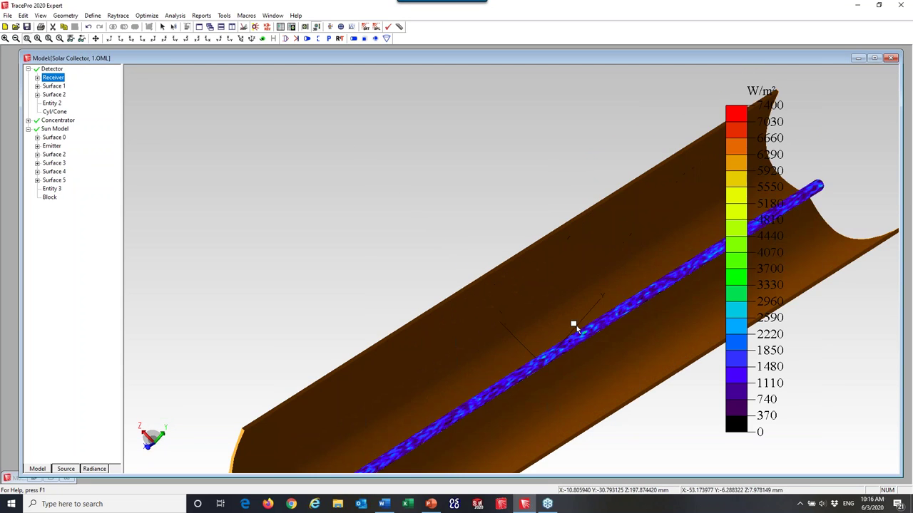
scroll(568, 359, down, 3)
click(262, 39)
drag(689, 258, 740, 242)
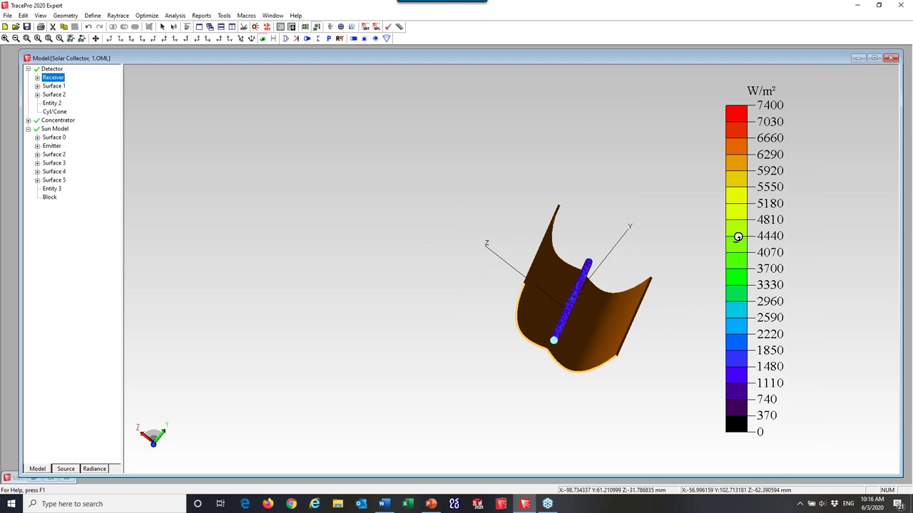
mouse_move(646, 261)
mouse_down()
mouse_move(634, 309)
mouse_move(202, 230)
mouse_move(477, 336)
mouse_move(420, 326)
mouse_move(643, 254)
mouse_move(644, 272)
mouse_up()
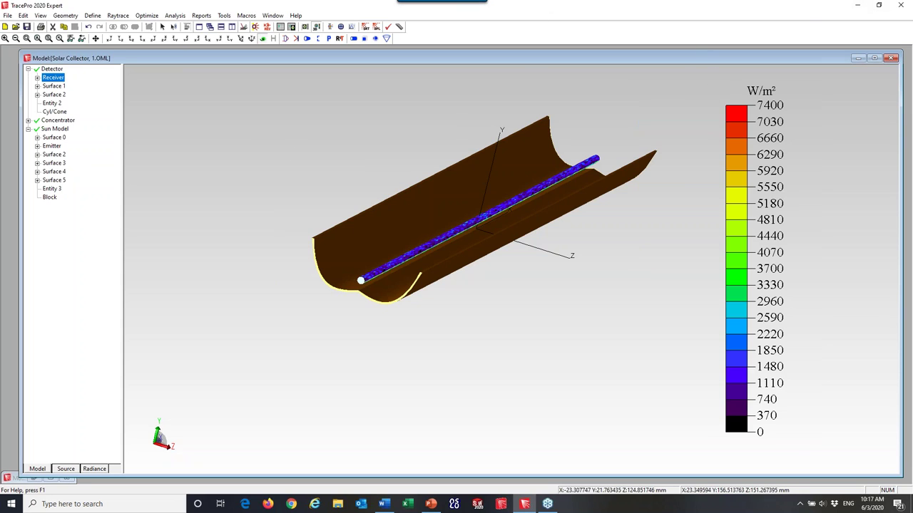
Turn off the 3D irradiance overlay and return to PowerPoint slide 11.
click(175, 15)
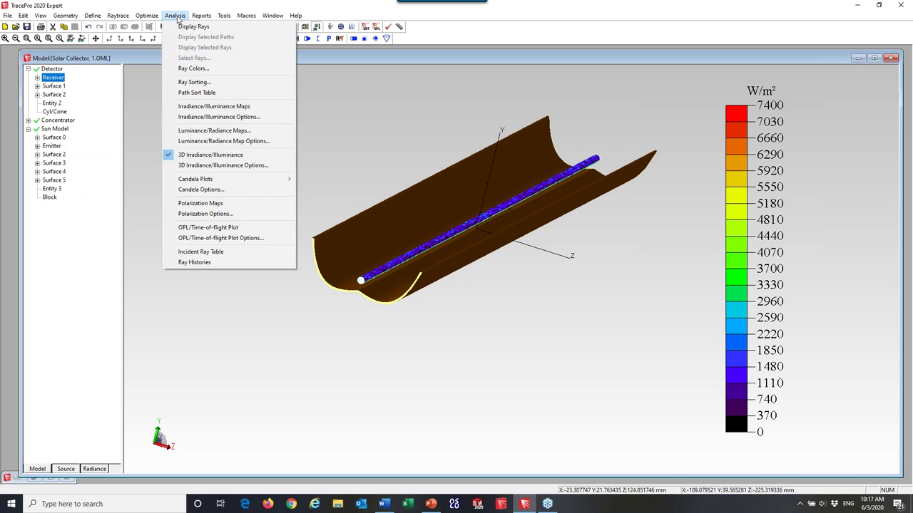
click(218, 160)
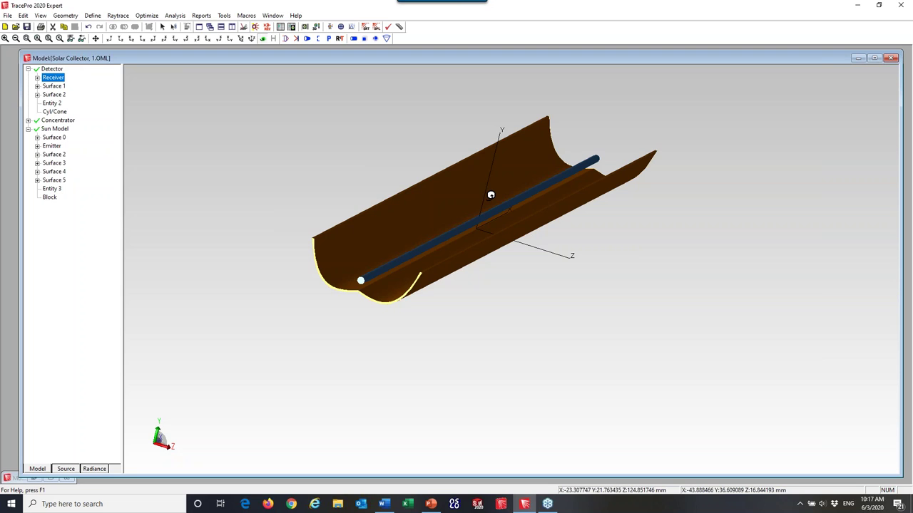
drag(571, 190, 705, 269)
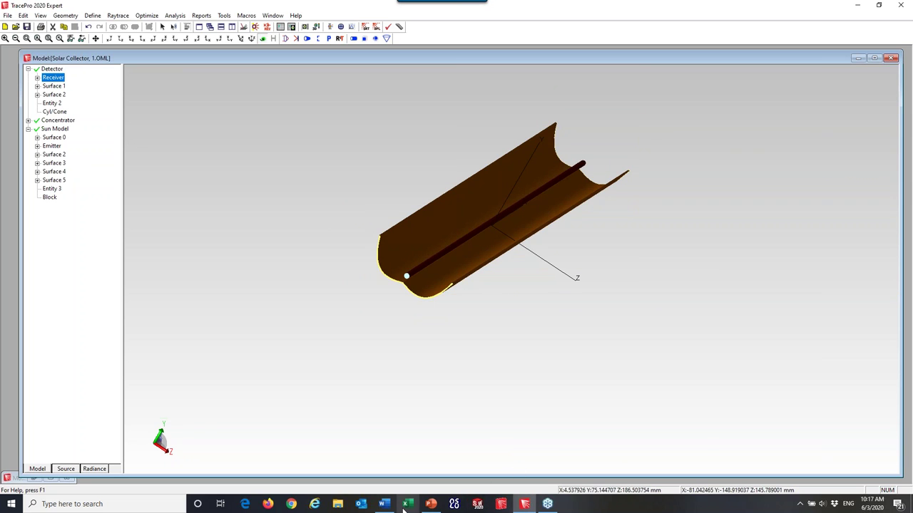
click(431, 505)
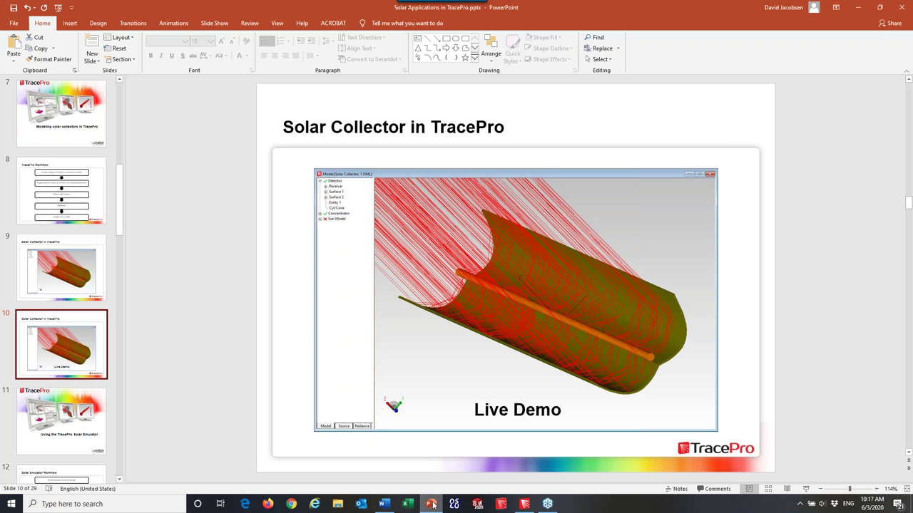
click(77, 438)
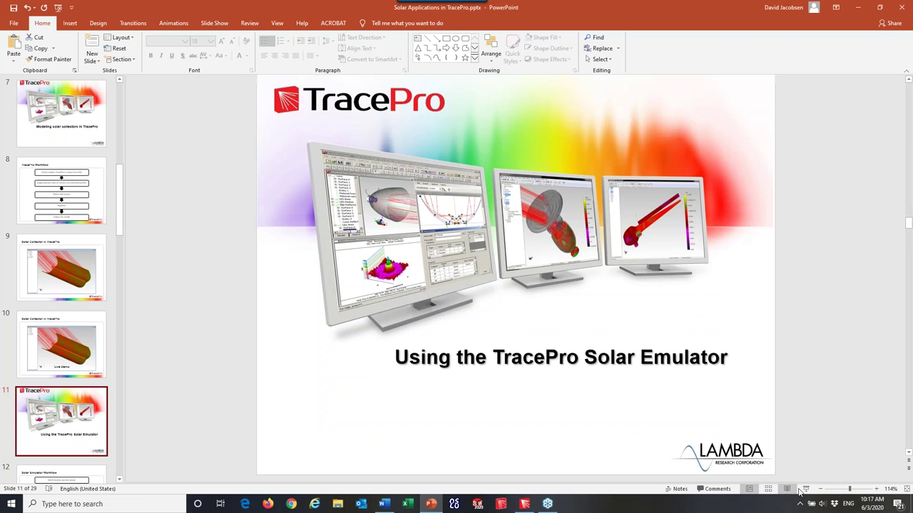
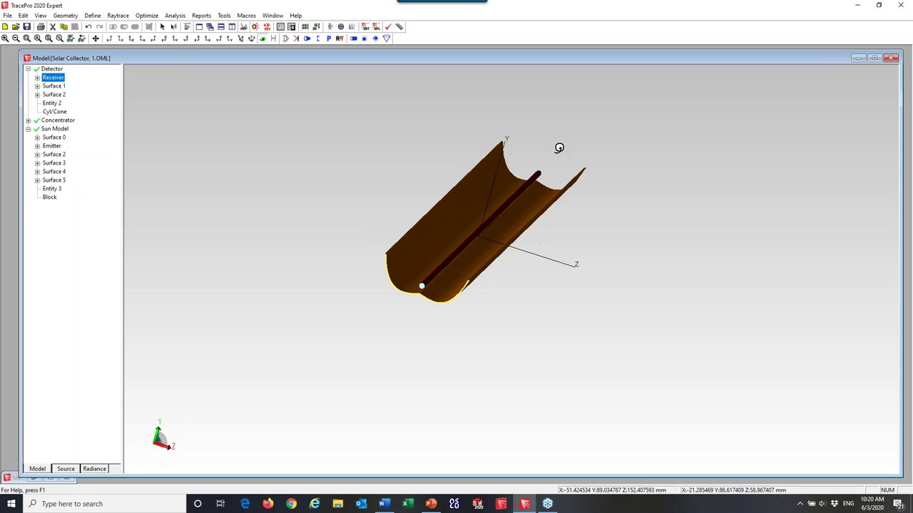
Measure the trough's aperture width corner to corner: 75.718 mm.
scroll(482, 174, up, 2)
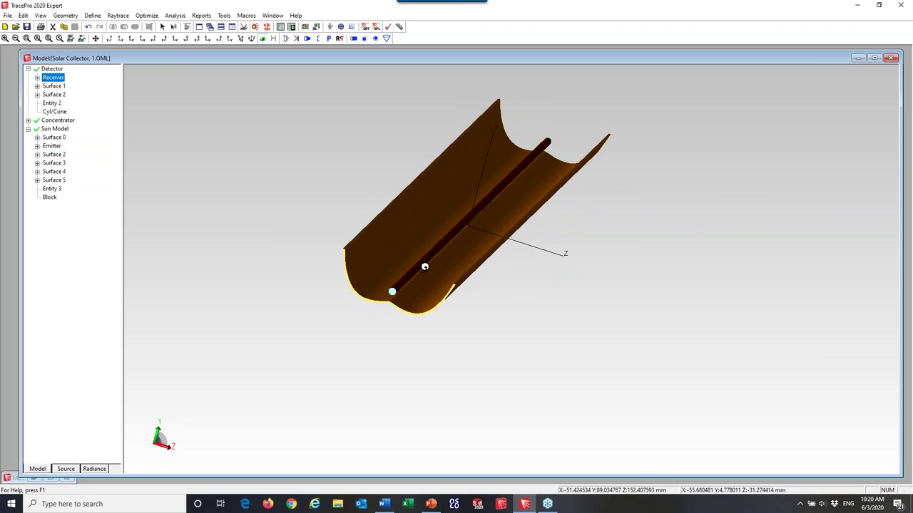
click(400, 27)
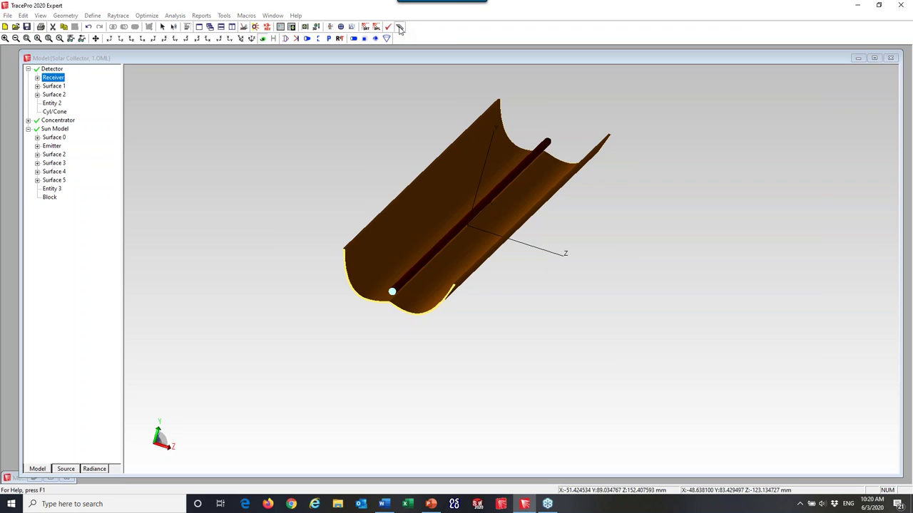
click(346, 254)
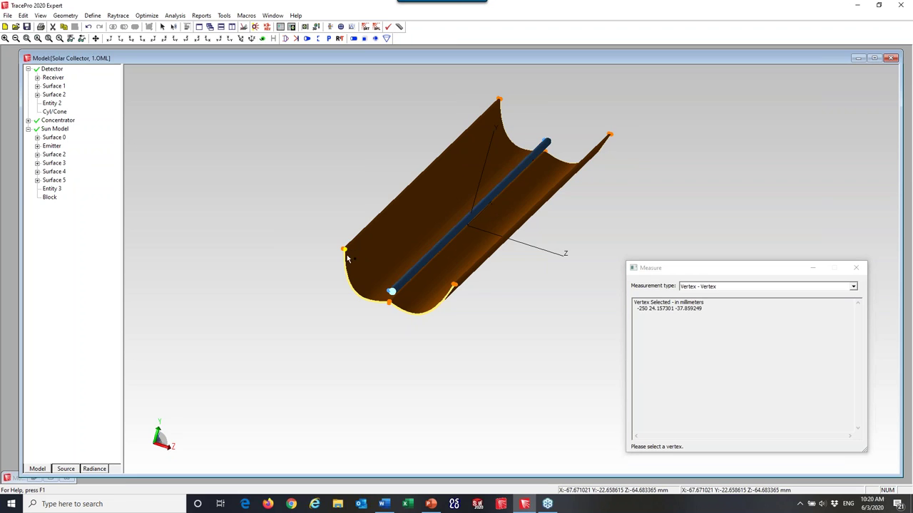
click(453, 286)
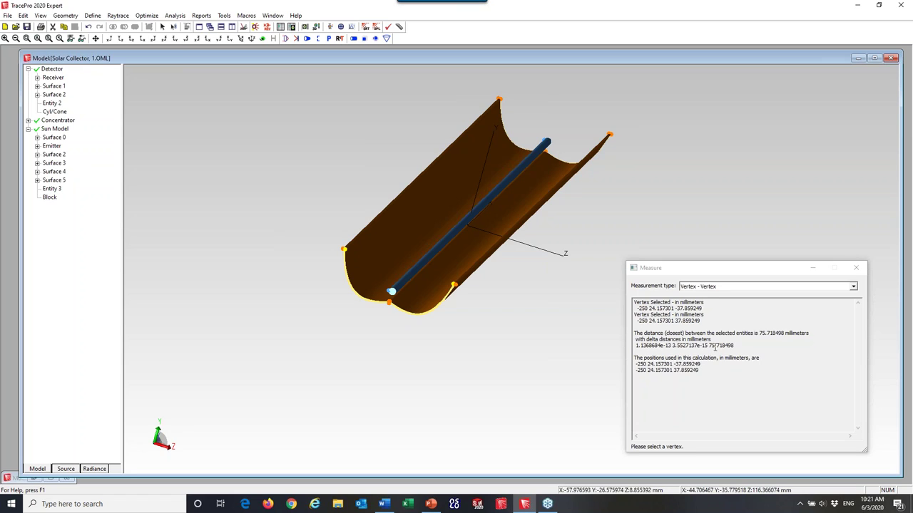
Measure the 500 mm trough length, close Measure, and check the slides before returning.
click(452, 286)
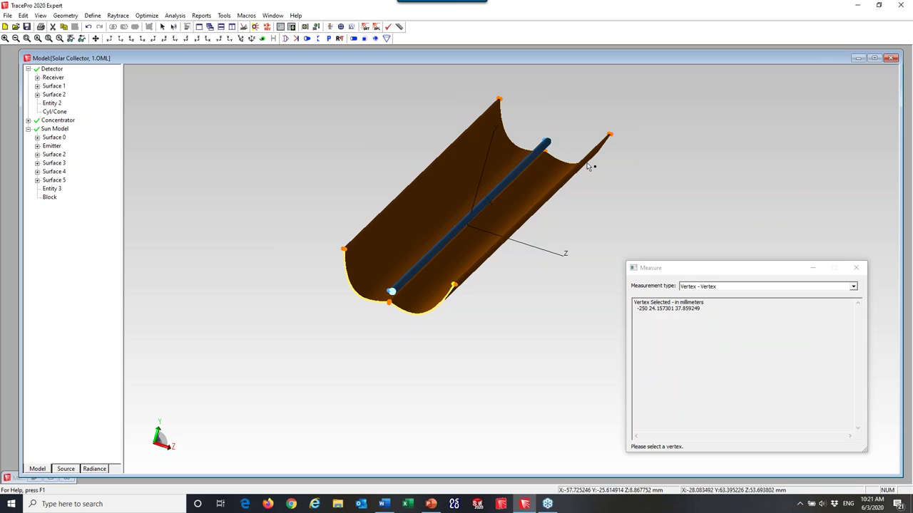
click(609, 135)
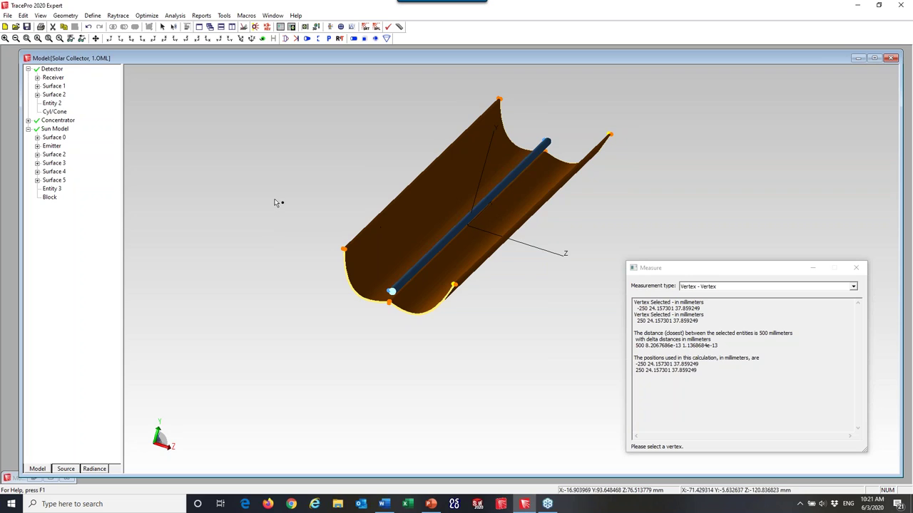
click(454, 285)
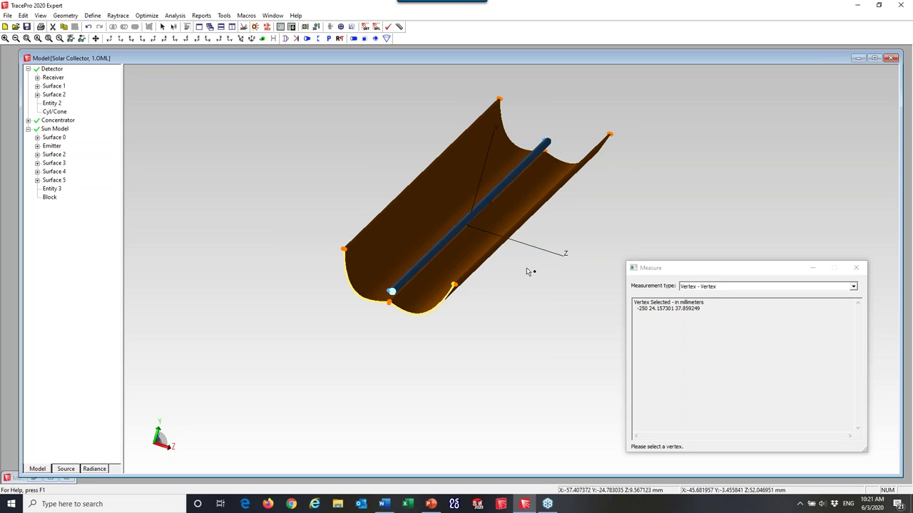
click(857, 269)
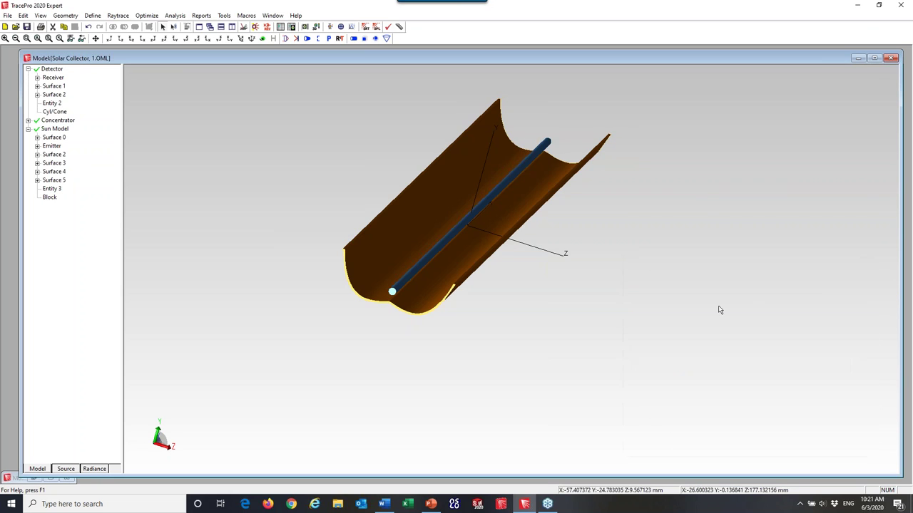
click(430, 504)
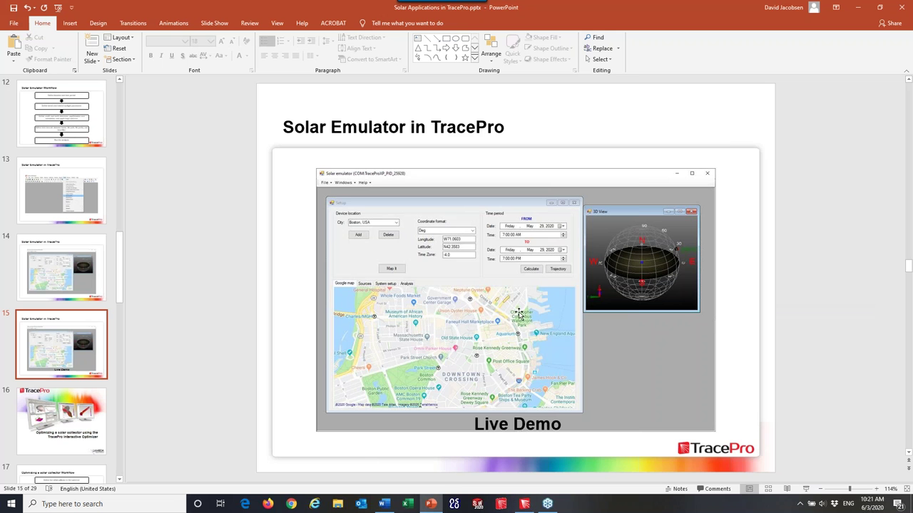
click(525, 504)
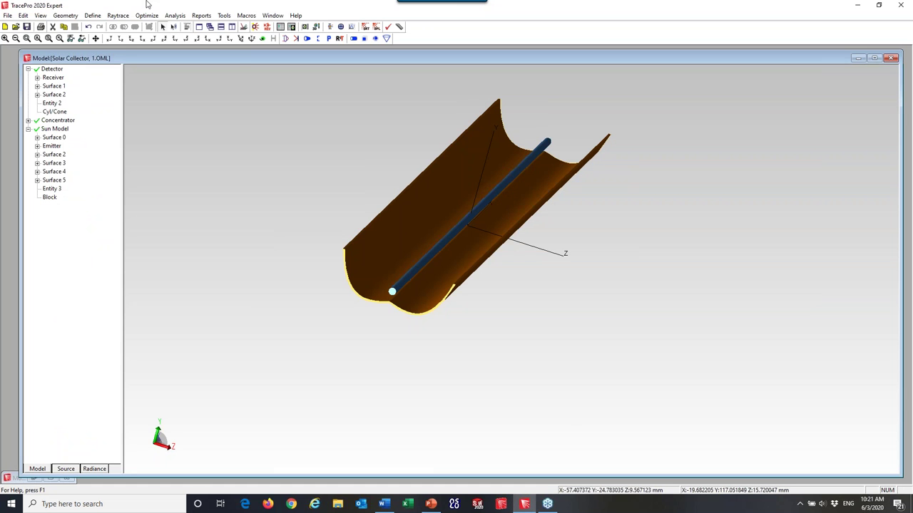
Launch the Solar Emulator and enlarge and reposition its window.
click(224, 17)
click(251, 120)
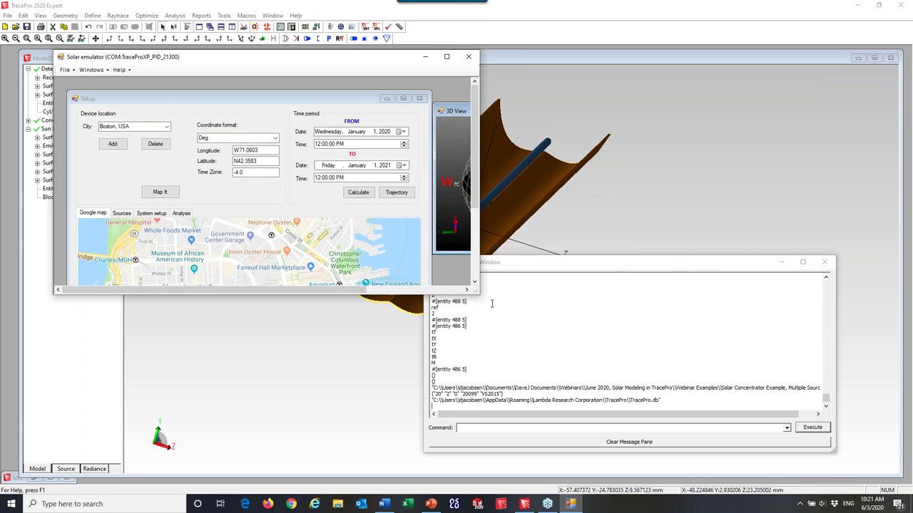
drag(479, 295, 733, 450)
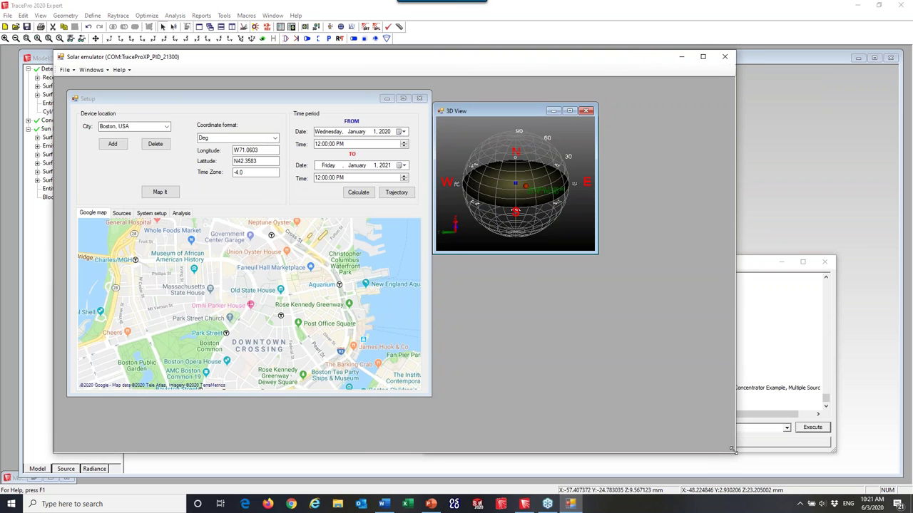
drag(534, 61, 643, 63)
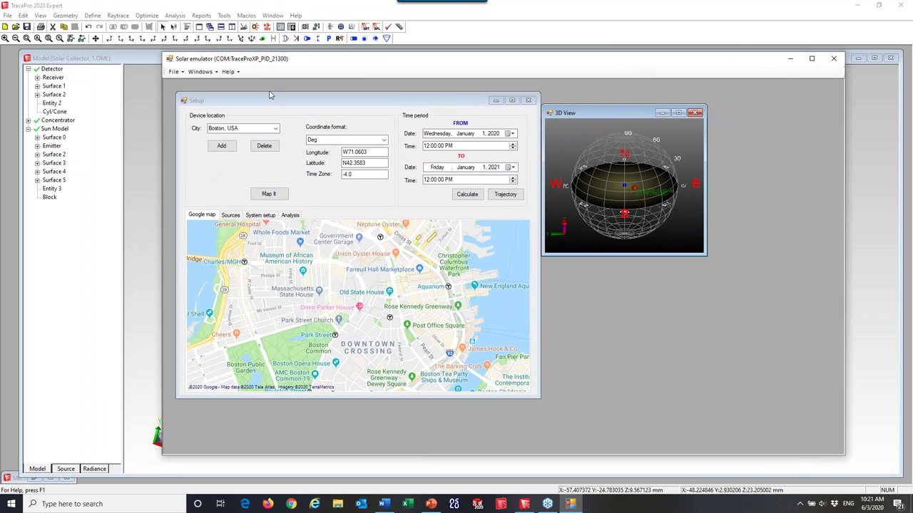
Try Madrid, Spain and then Rome, Italy as the location, mapping each.
click(275, 129)
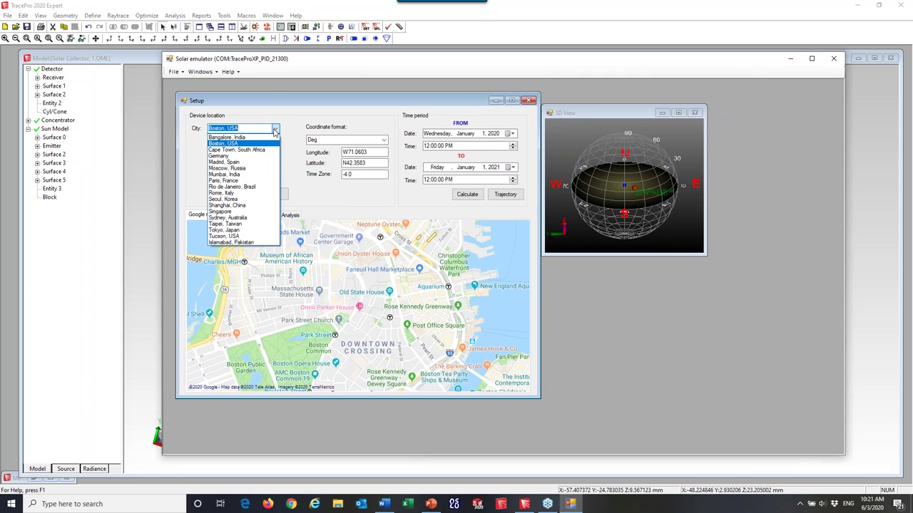
click(227, 162)
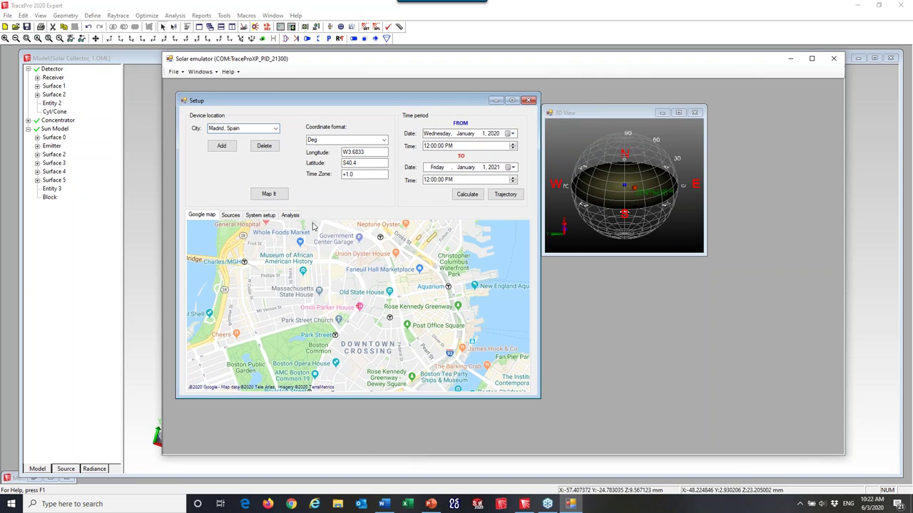
click(265, 193)
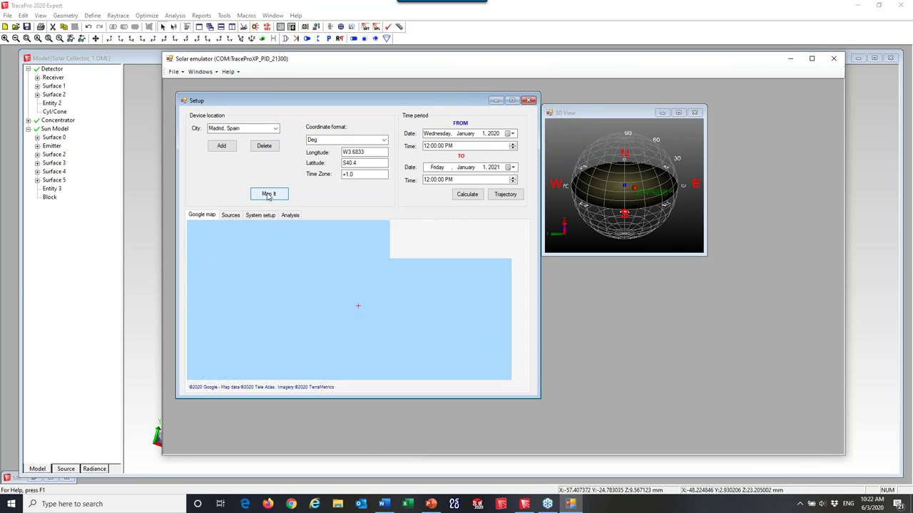
click(276, 128)
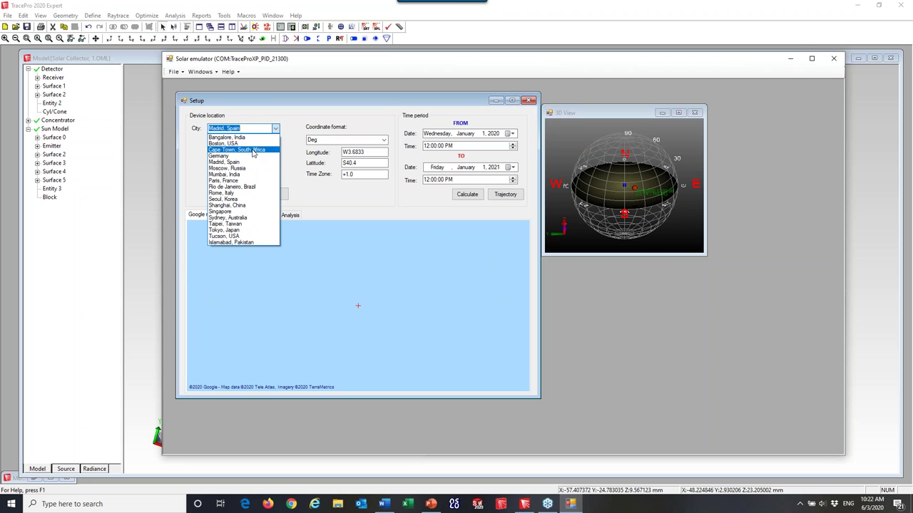
click(250, 192)
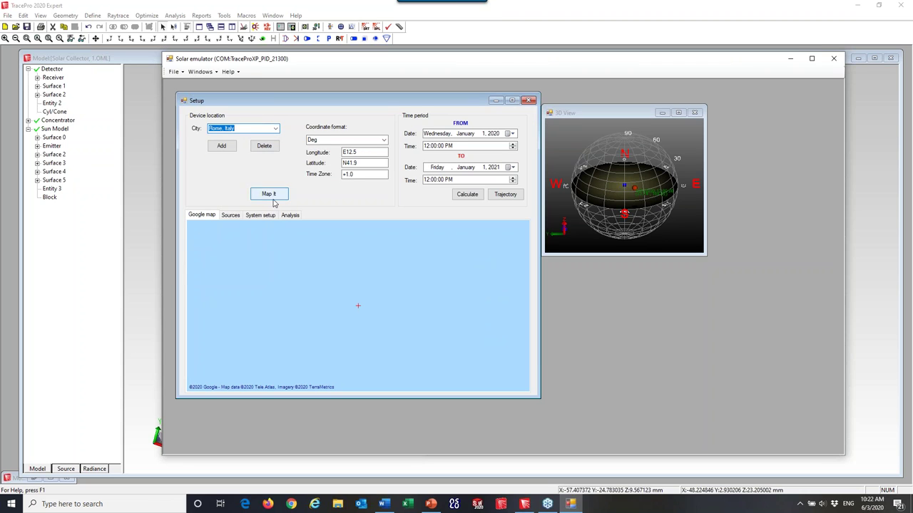
click(271, 196)
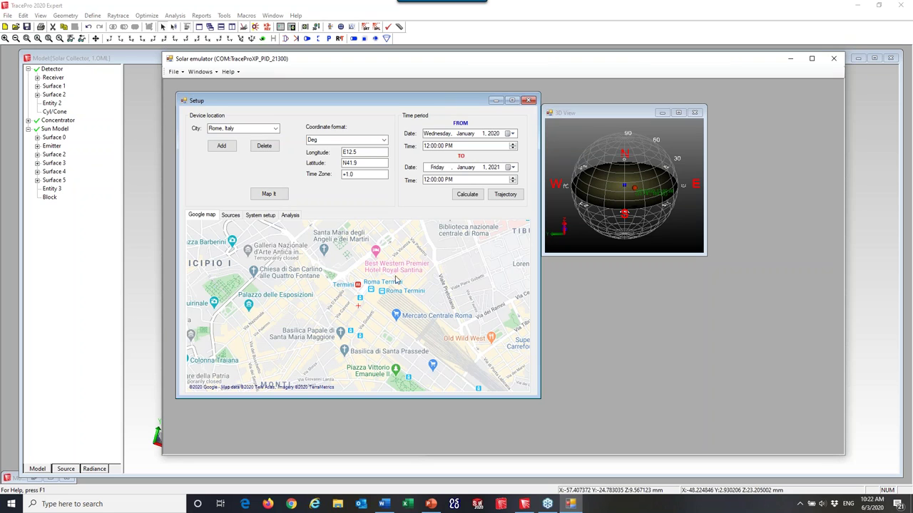
Select Boston, USA (W71.0603, N42.3583, time zone -4.0) and show it on the map.
click(275, 129)
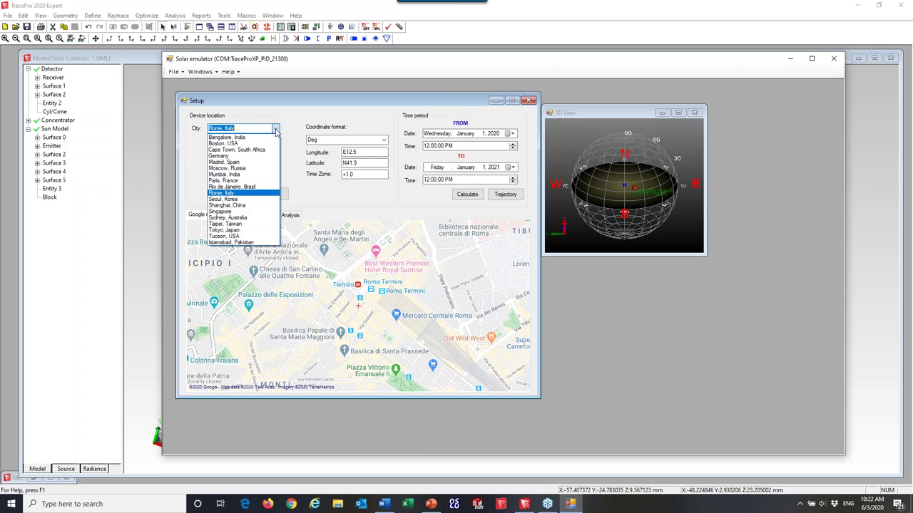
click(234, 144)
click(269, 194)
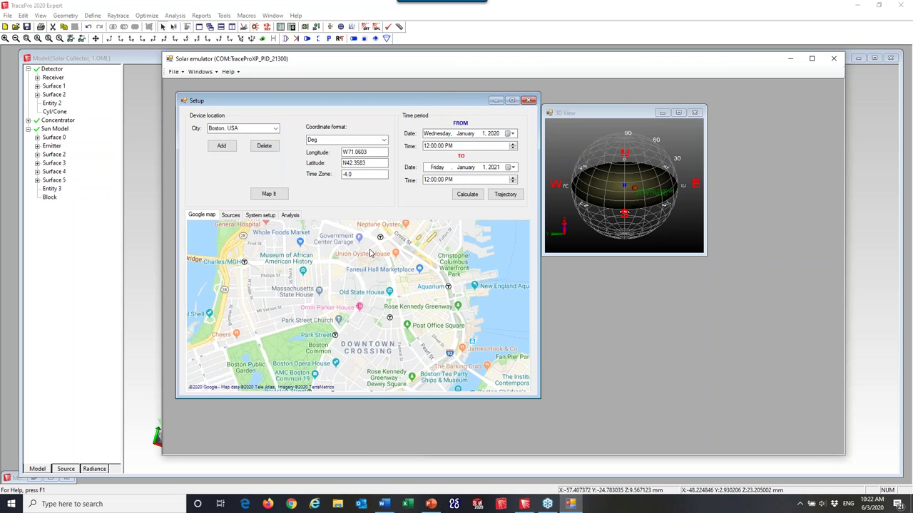
click(276, 129)
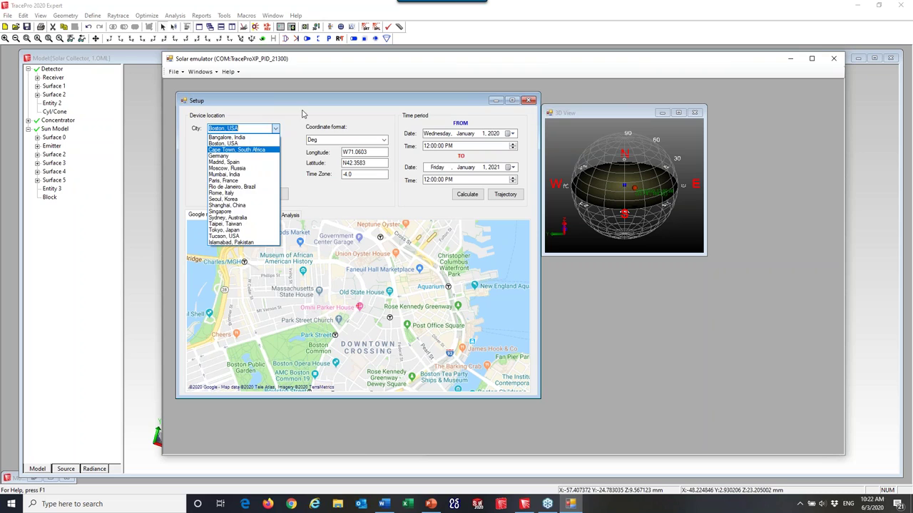
click(306, 133)
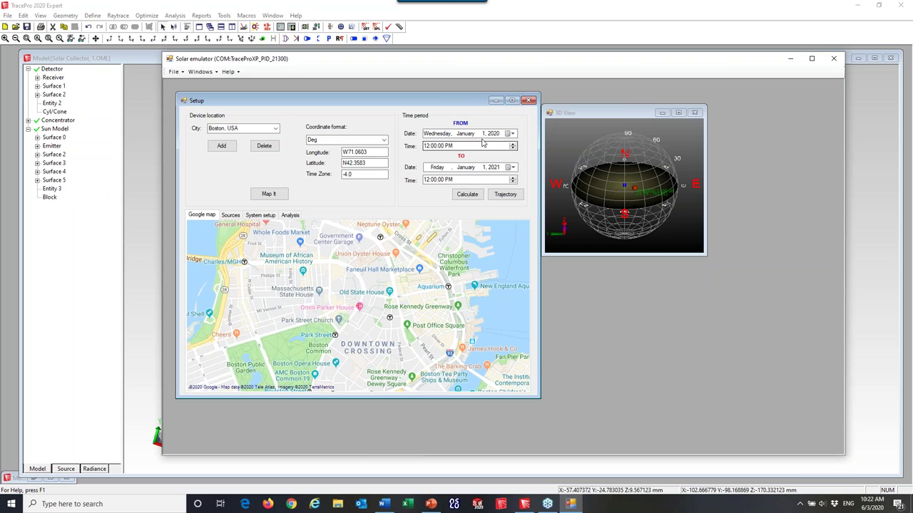
Set the start to June 3, 2020 at 7:00 AM.
click(511, 133)
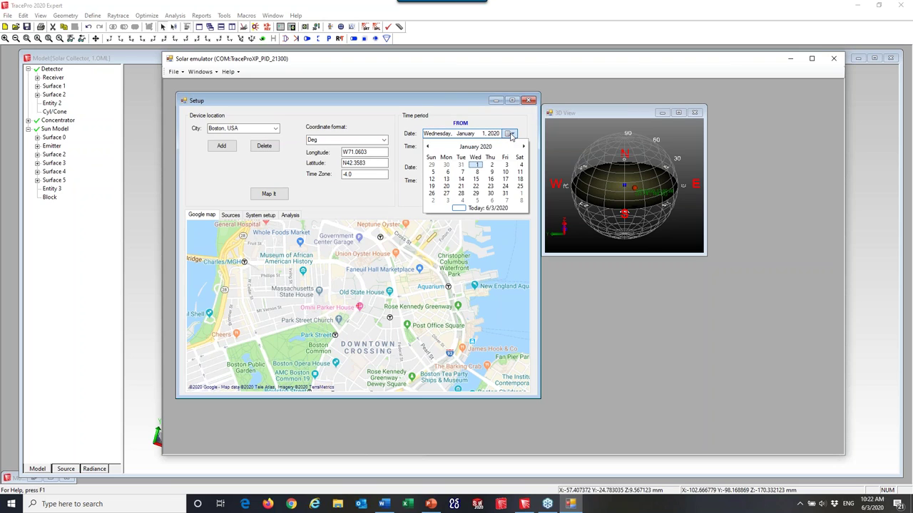
click(457, 210)
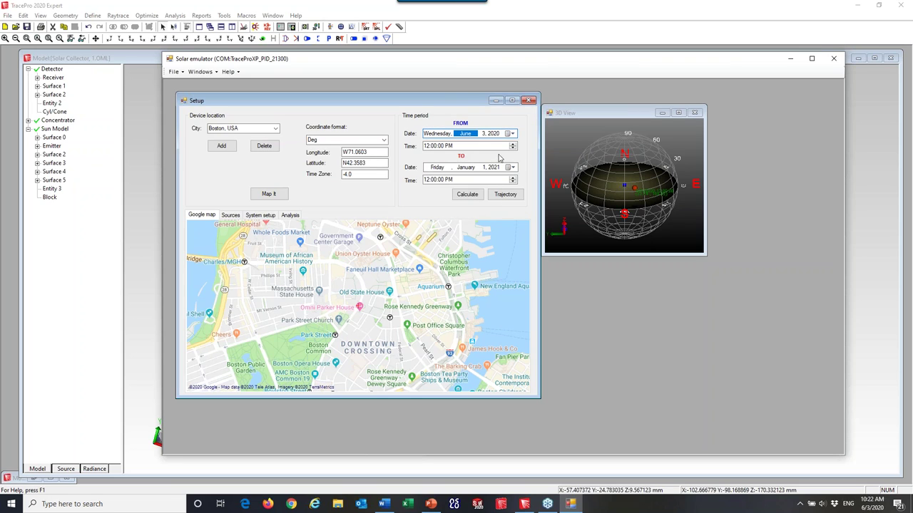
click(514, 147)
click(514, 149)
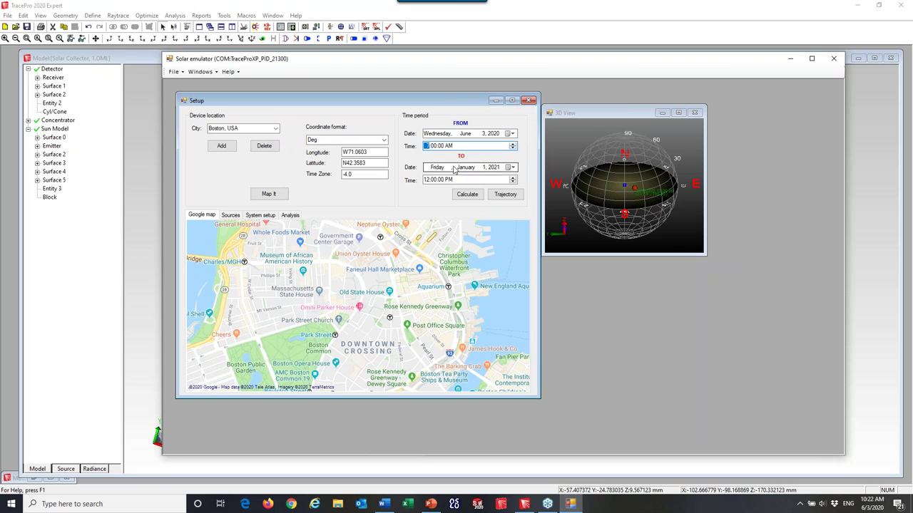
Set the end to June 3, 2020 at 7:00 PM and show the Sources settings.
click(511, 168)
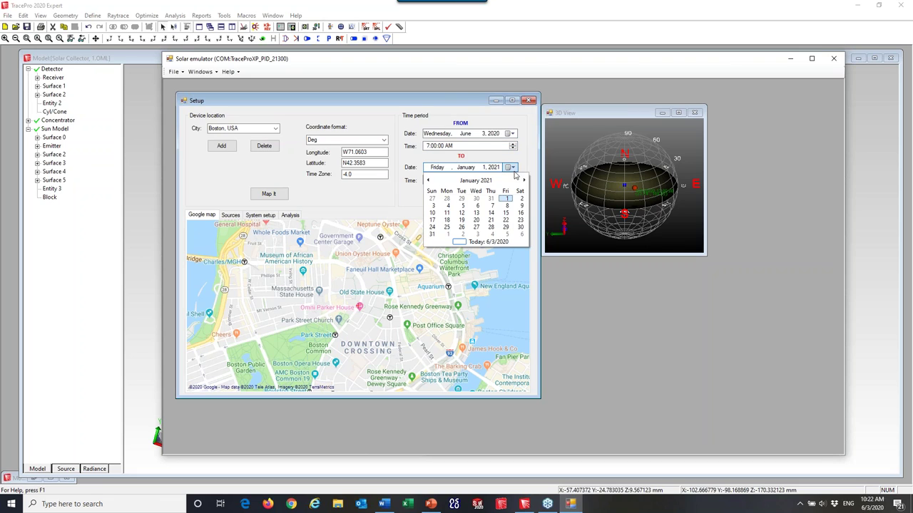
click(460, 243)
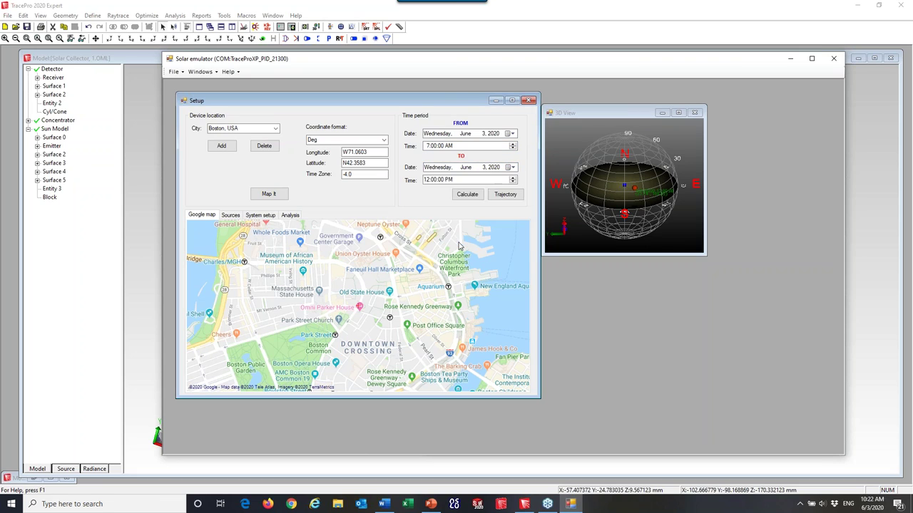
click(514, 181)
click(542, 217)
click(231, 216)
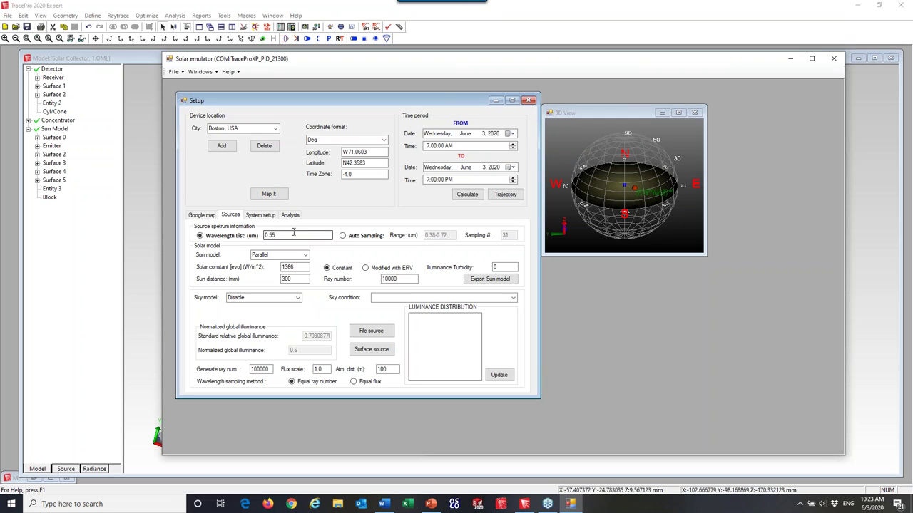
Change solar constant to 1000 W/m² and sun distance to 5000 mm, then edit the ray number.
click(290, 279)
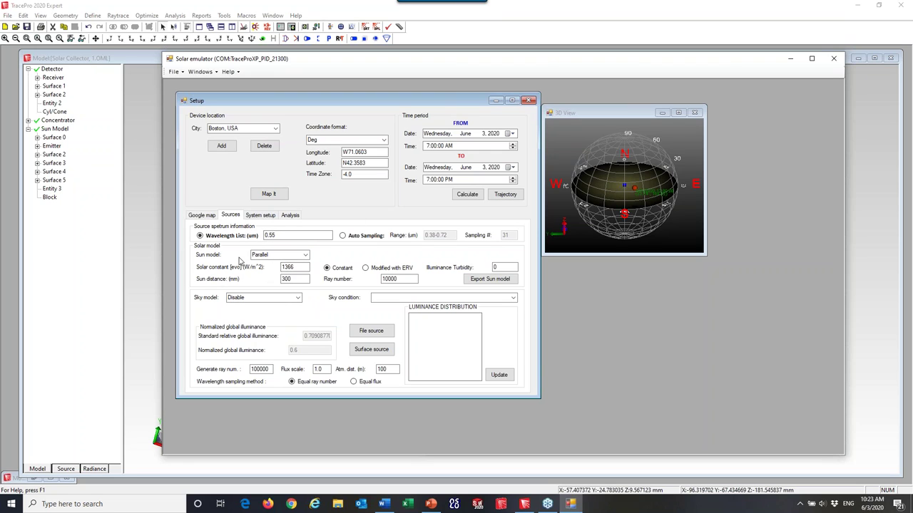
drag(301, 268, 262, 269)
text(1000)
click(296, 280)
drag(294, 280, 279, 284)
text(5000)
click(405, 278)
Try the Igawa and then the Darula and Kittler sky models with their sky conditions.
click(299, 300)
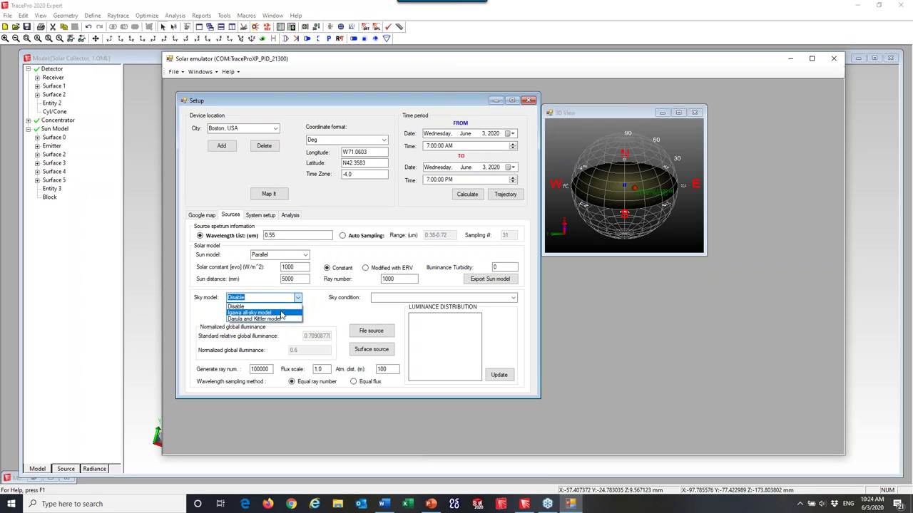
click(281, 316)
click(512, 300)
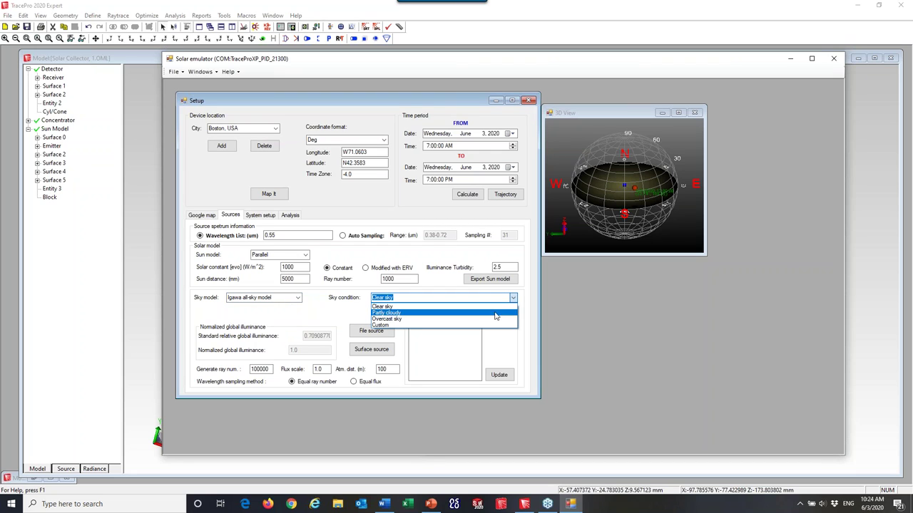
click(298, 298)
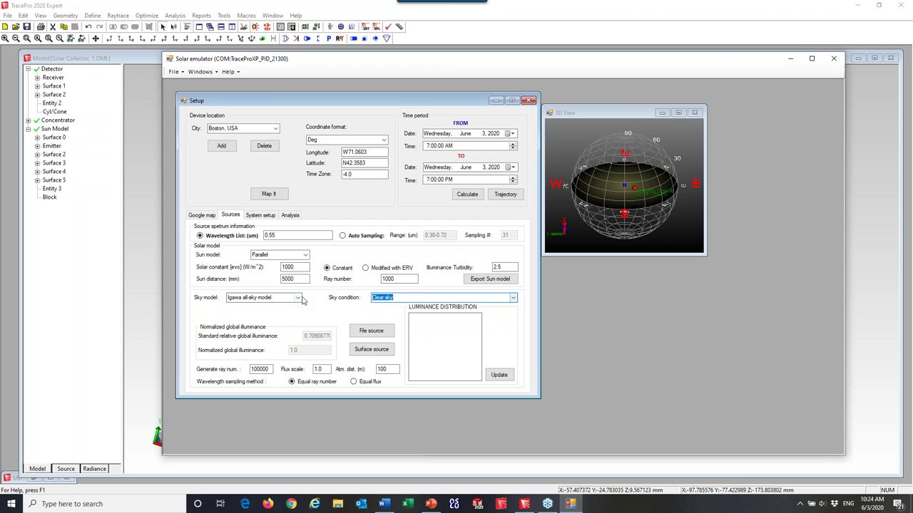
click(298, 298)
click(268, 320)
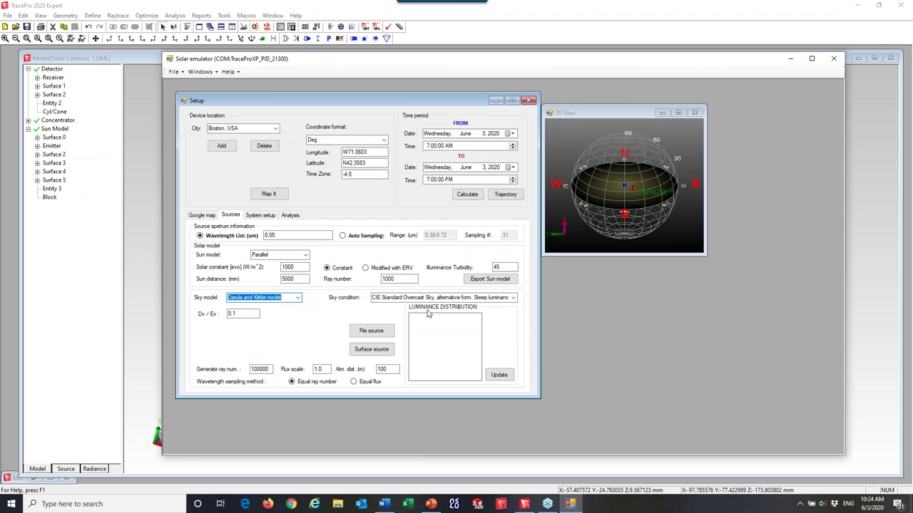
click(514, 298)
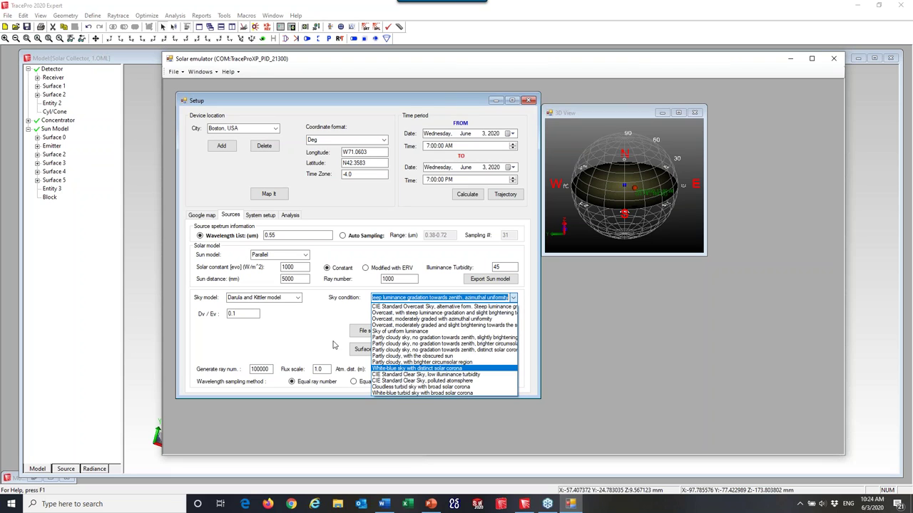
click(303, 306)
Set the sky model back to Disable and show the System setup settings.
click(296, 298)
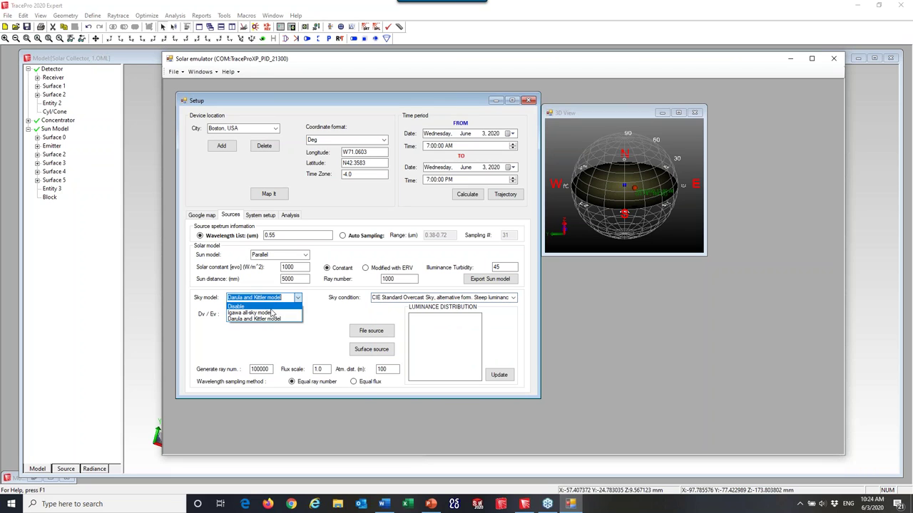
click(269, 306)
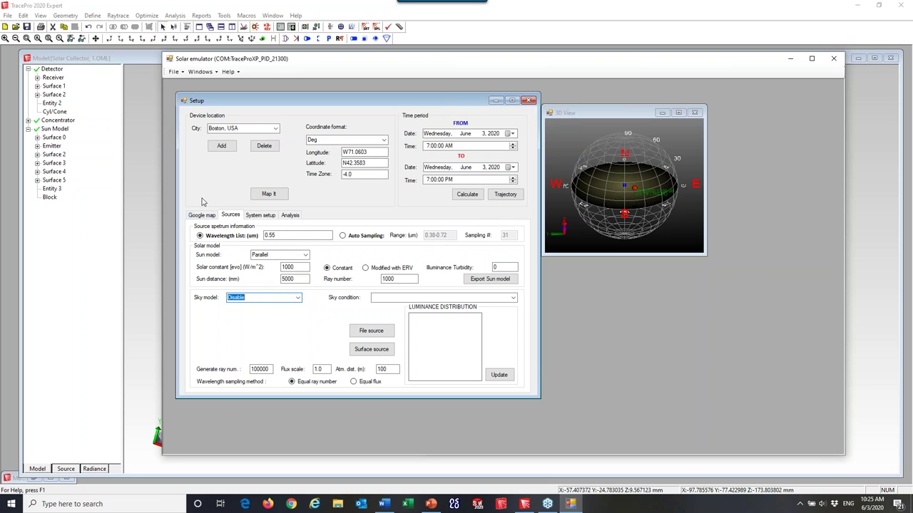
click(261, 216)
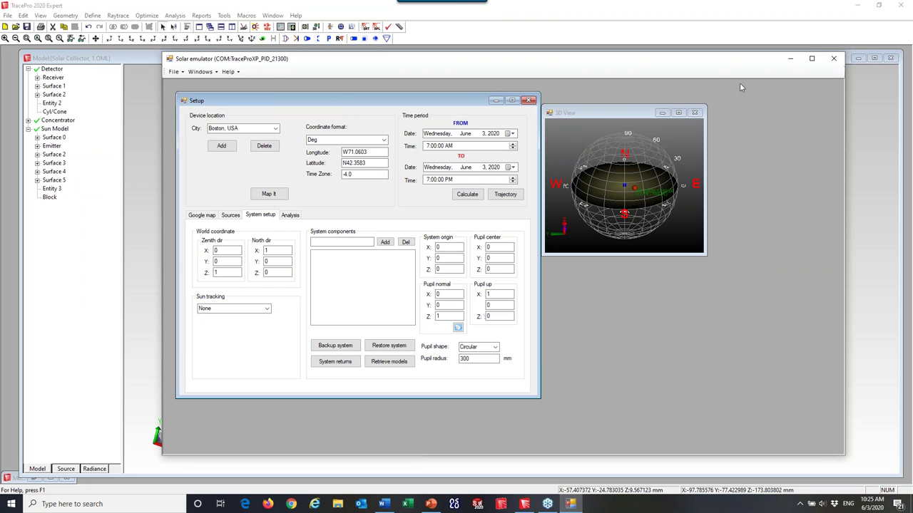
drag(717, 65, 754, 60)
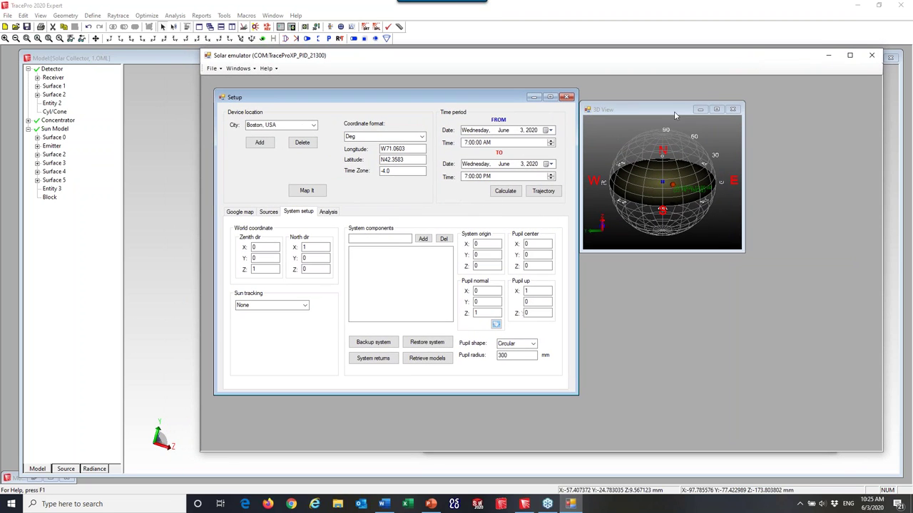
drag(663, 113, 756, 96)
click(425, 101)
drag(426, 100, 468, 96)
click(279, 209)
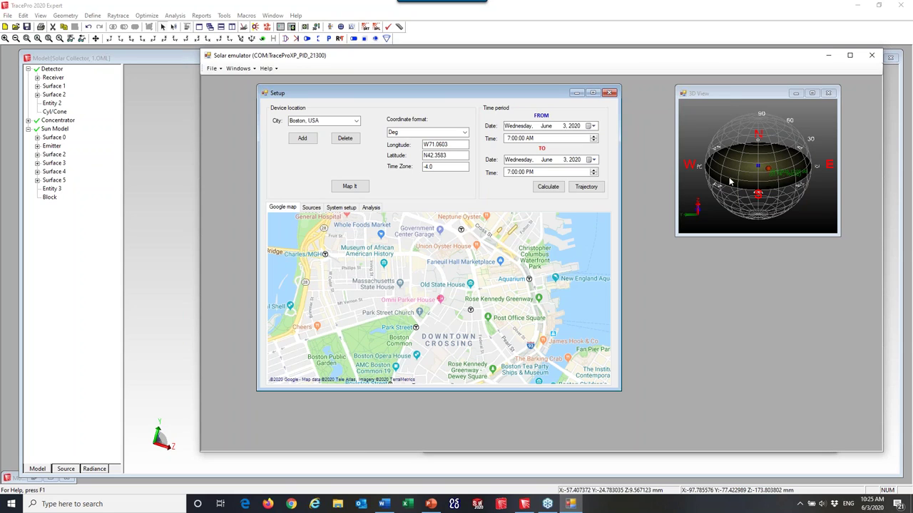
click(342, 207)
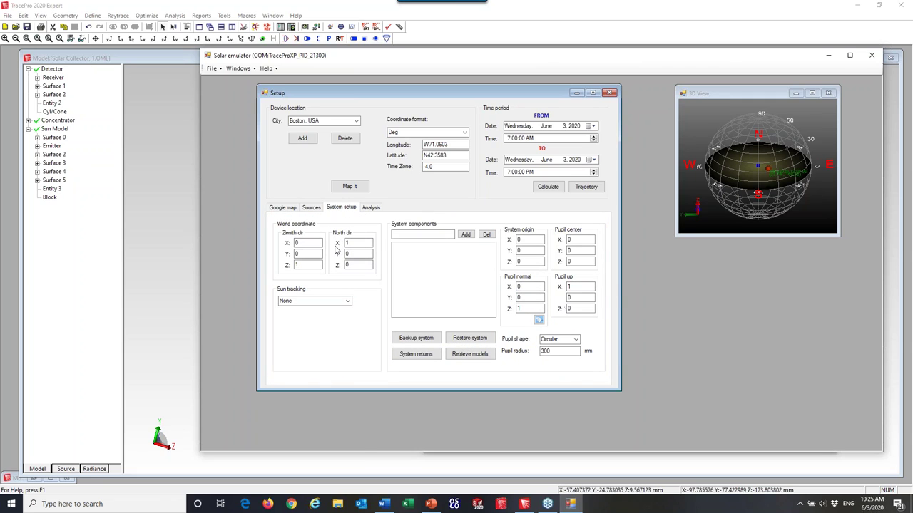
click(353, 264)
Close the Message/Macro window and show the trough in the Y Up–Z Right profile view.
click(170, 58)
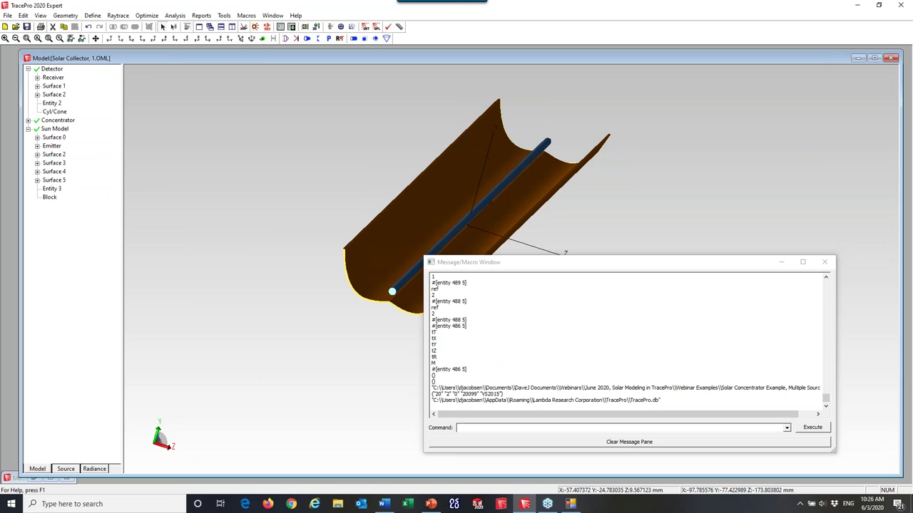
click(824, 263)
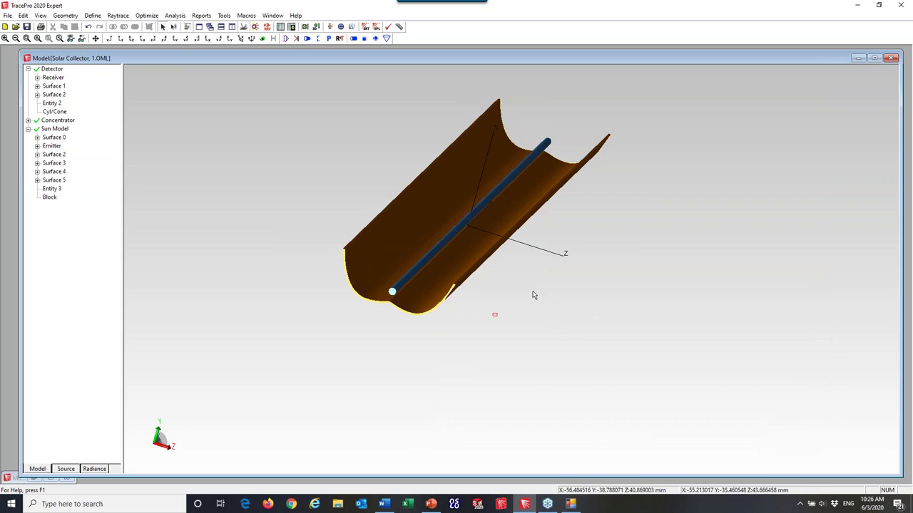
click(120, 40)
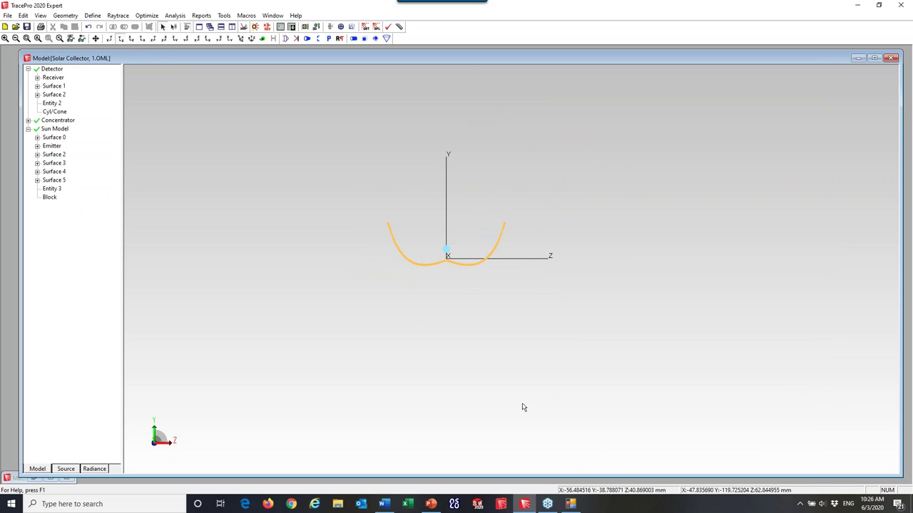
click(571, 504)
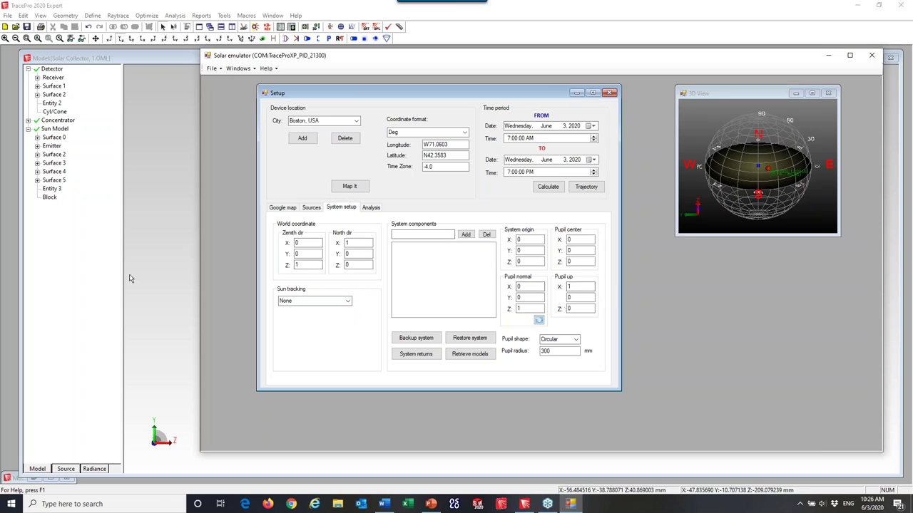
click(175, 271)
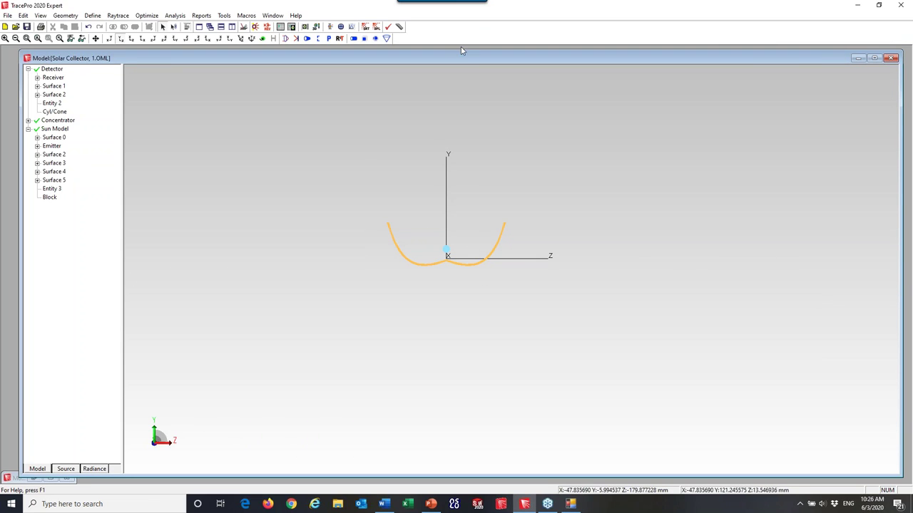
click(570, 504)
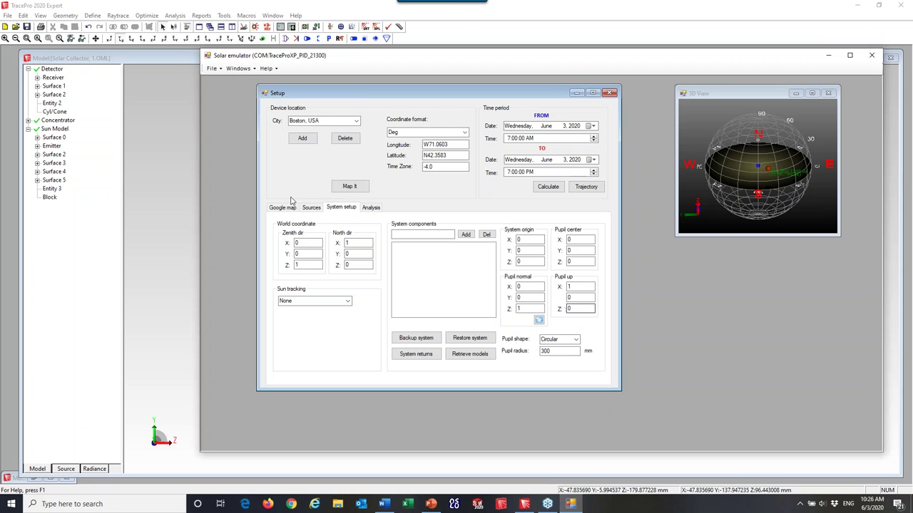
Set the zenith direction to 0, 1, 0.
double_click(297, 254)
text(1)
key(Tab)
text(0)
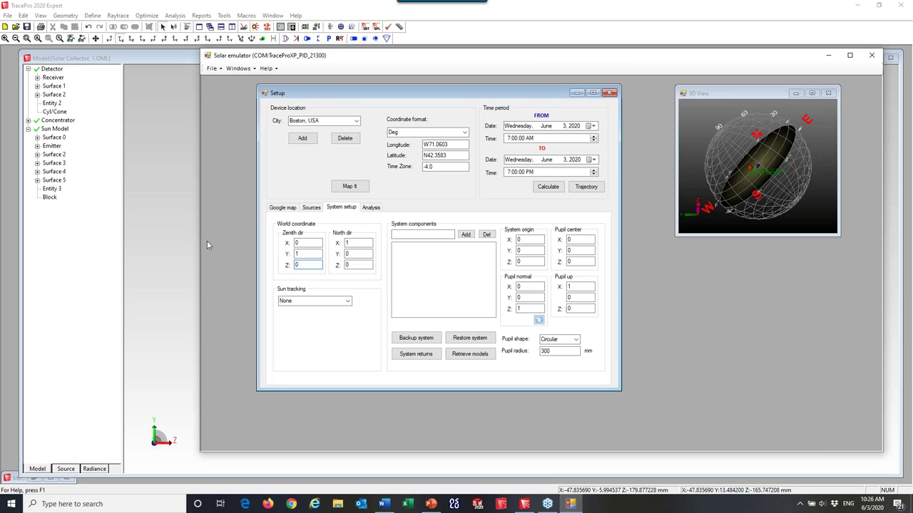
Set the north direction to 0, 0, 1 and the pupil centre Y to 24.
double_click(361, 241)
text(0)
double_click(353, 265)
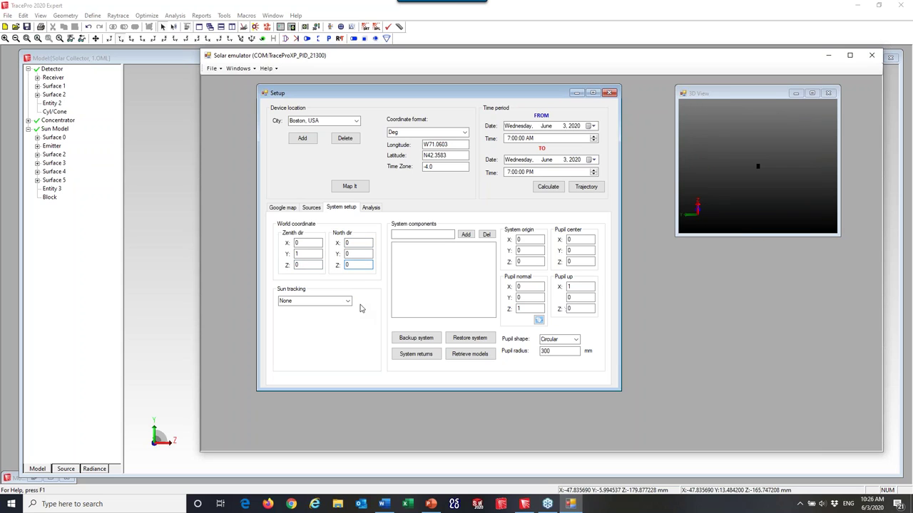
text(1)
double_click(571, 250)
text(24)
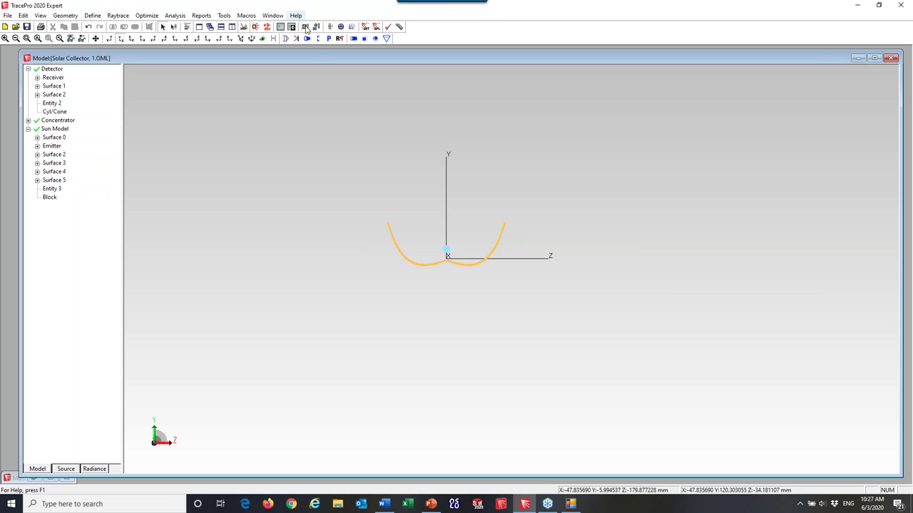
Orbit the trough into 3D, then set the pupil normal to 0, 1, 0.
click(263, 39)
drag(457, 299, 475, 181)
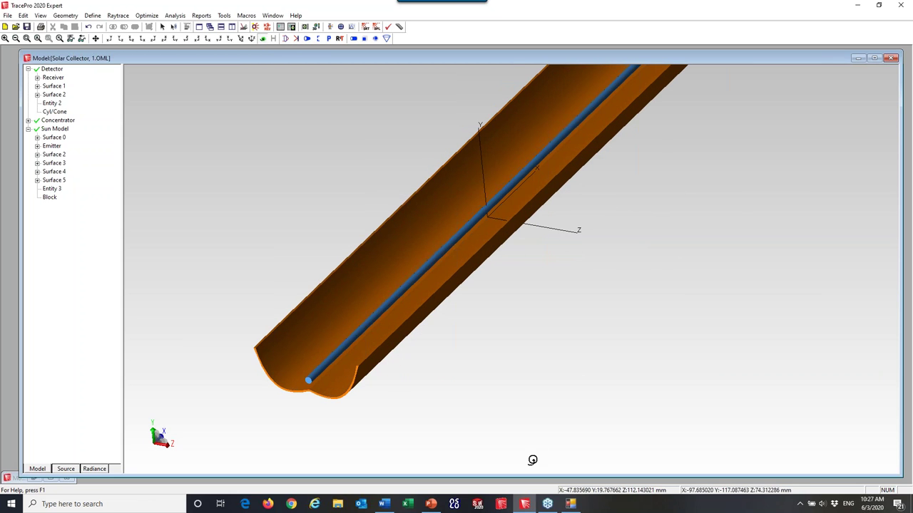
click(570, 504)
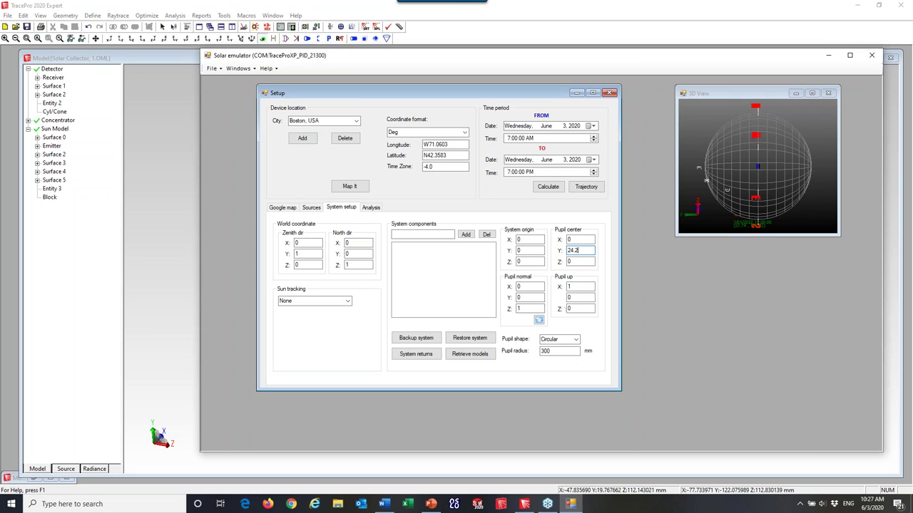
double_click(531, 296)
text(1)
key(Tab)
double_click(525, 309)
text(0)
Set the pupil up X value to 0 and select its Z value.
double_click(570, 286)
text(0)
double_click(570, 308)
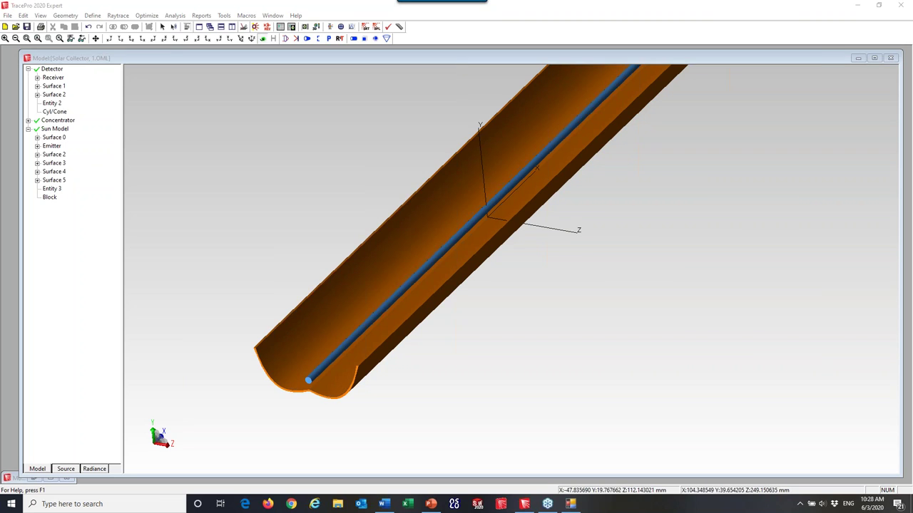
Orbit the trough to view its full length, then bring the Solar emulator setup forward.
mouse_move(678, 209)
mouse_down()
mouse_move(687, 331)
mouse_move(677, 210)
mouse_move(754, 207)
mouse_move(758, 325)
mouse_up()
drag(706, 347, 737, 345)
mouse_move(676, 203)
mouse_down()
mouse_move(745, 165)
mouse_move(782, 178)
mouse_move(752, 213)
mouse_up()
mouse_move(780, 183)
mouse_down()
mouse_move(797, 288)
mouse_move(774, 324)
mouse_up()
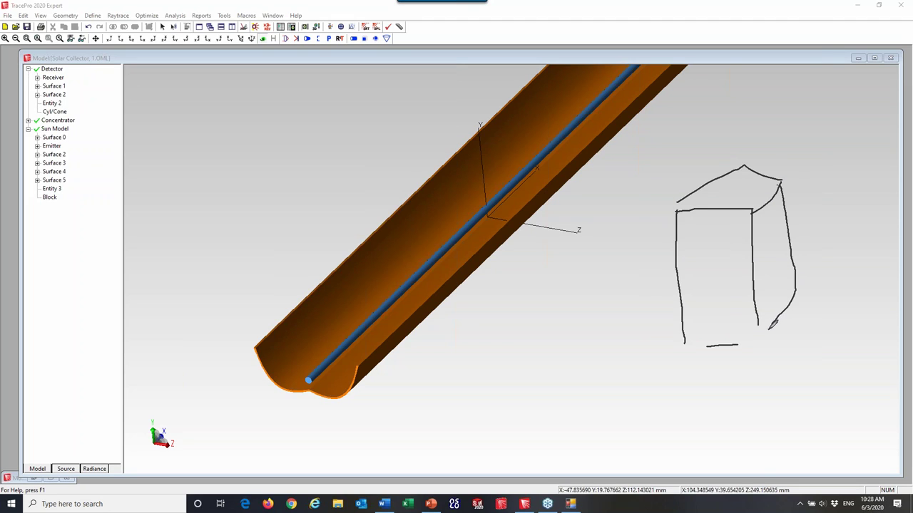
mouse_move(730, 183)
mouse_down()
mouse_move(705, 82)
mouse_move(709, 87)
mouse_up()
mouse_move(772, 250)
mouse_down()
mouse_move(839, 246)
mouse_move(831, 251)
mouse_up()
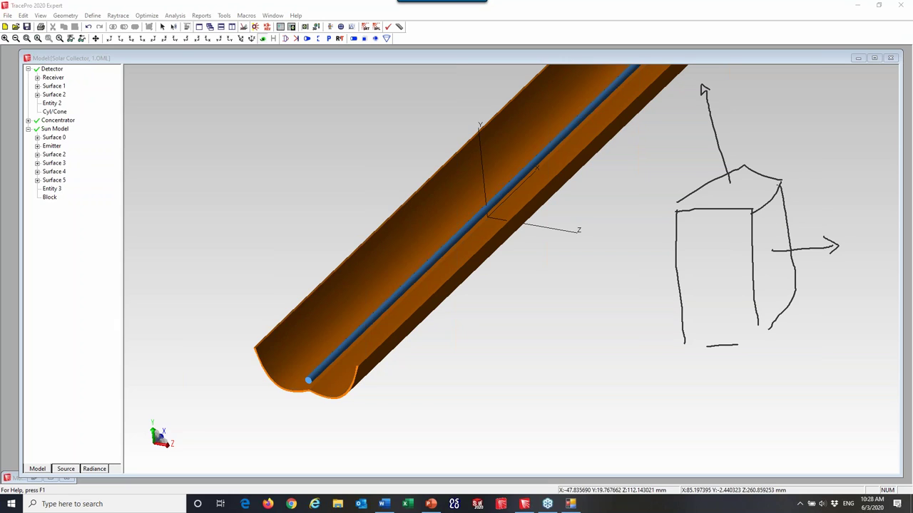
key(Escape)
drag(780, 279, 744, 281)
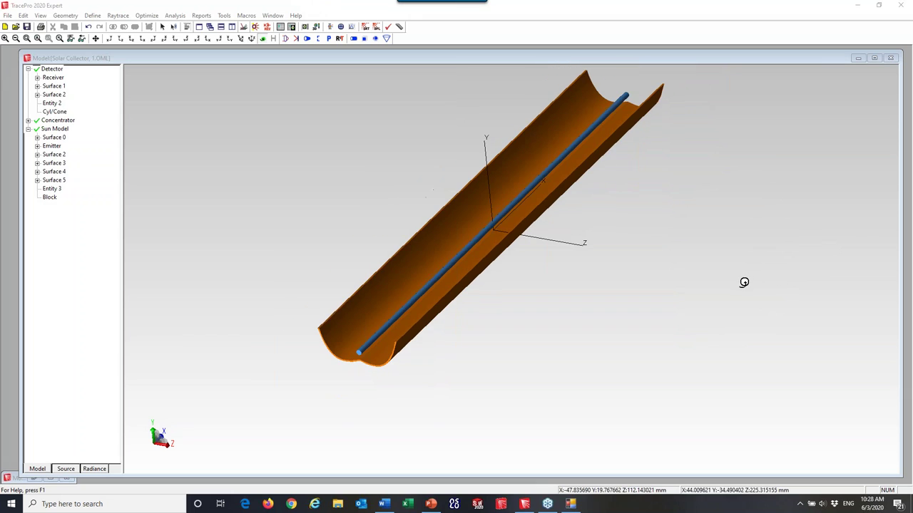
click(570, 504)
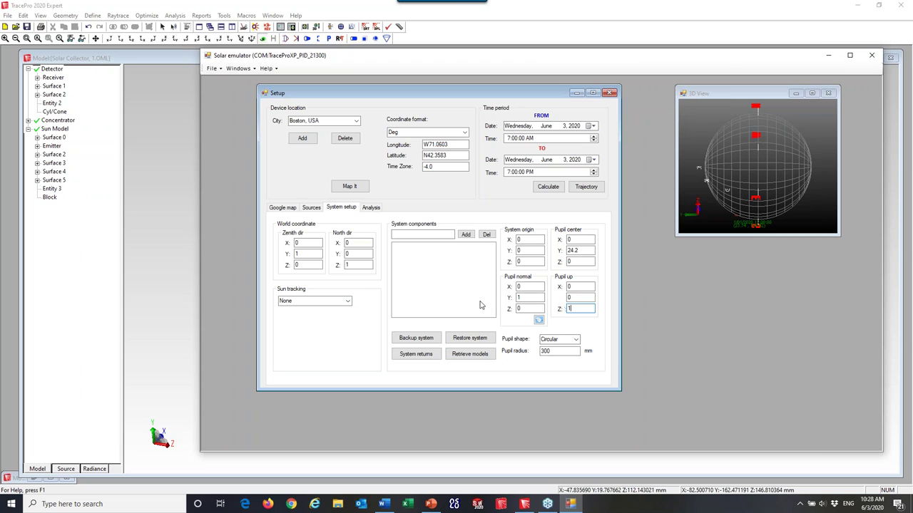
Make the pupil Rectangular with width 500 mm and height 75 mm.
click(575, 340)
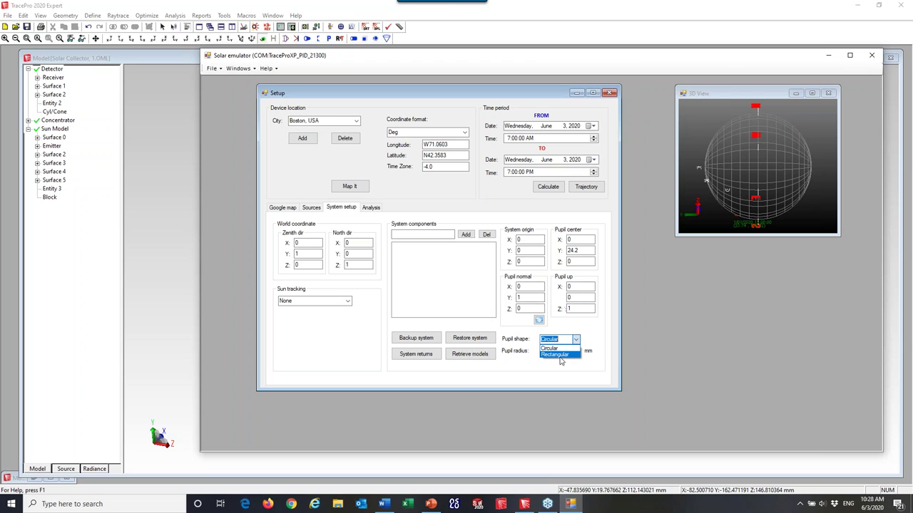
click(562, 354)
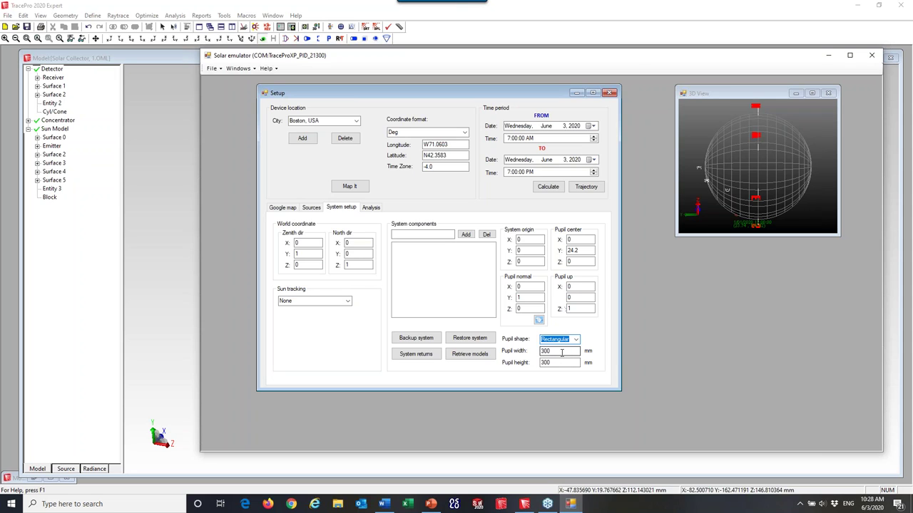
key(Tab)
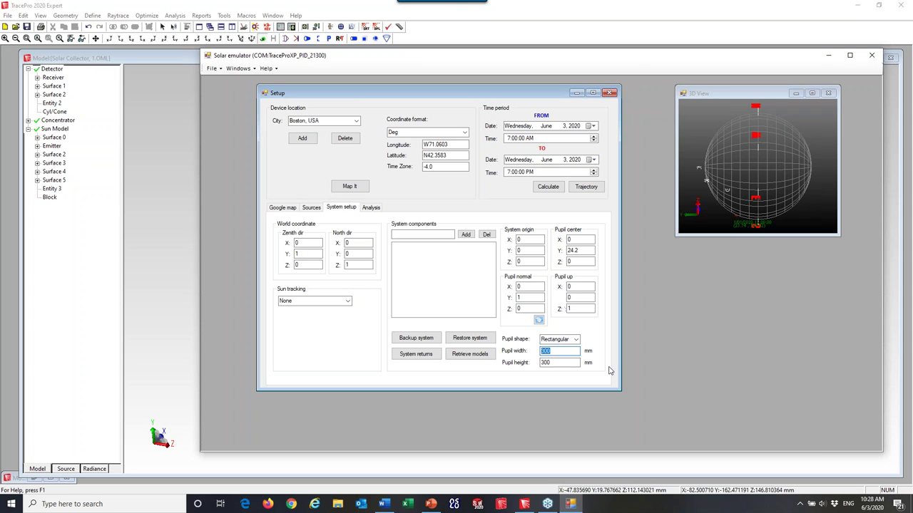
text(500)
key(Tab)
text(7)
click(168, 58)
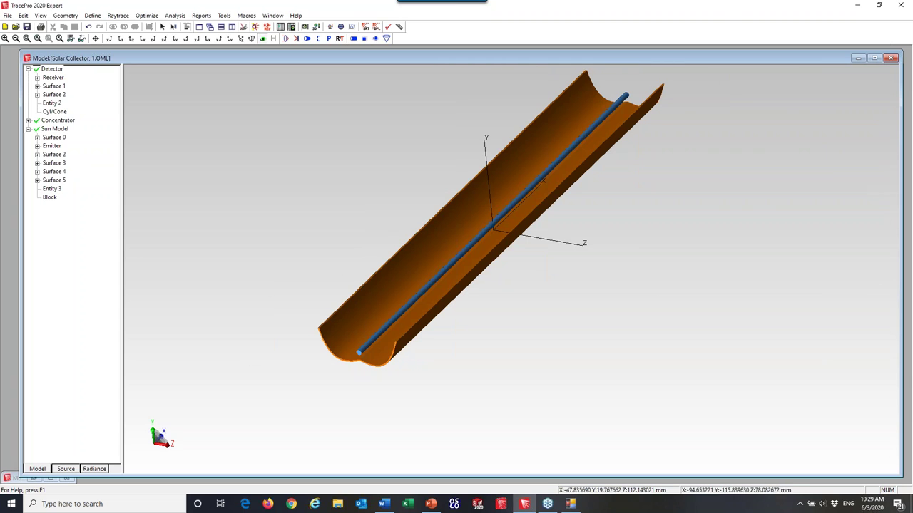
click(571, 504)
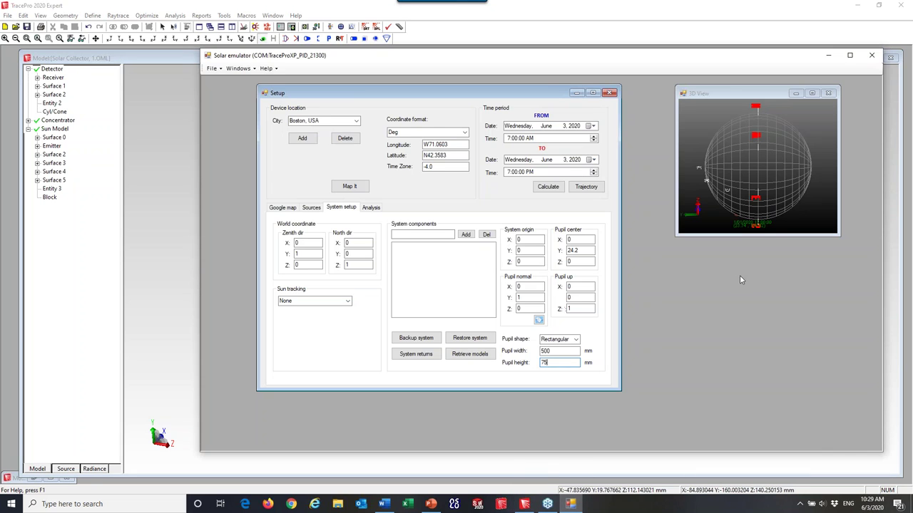
On the Analysis tab, set the step interval to 01:00:00 and the detector to Receiver.
click(371, 208)
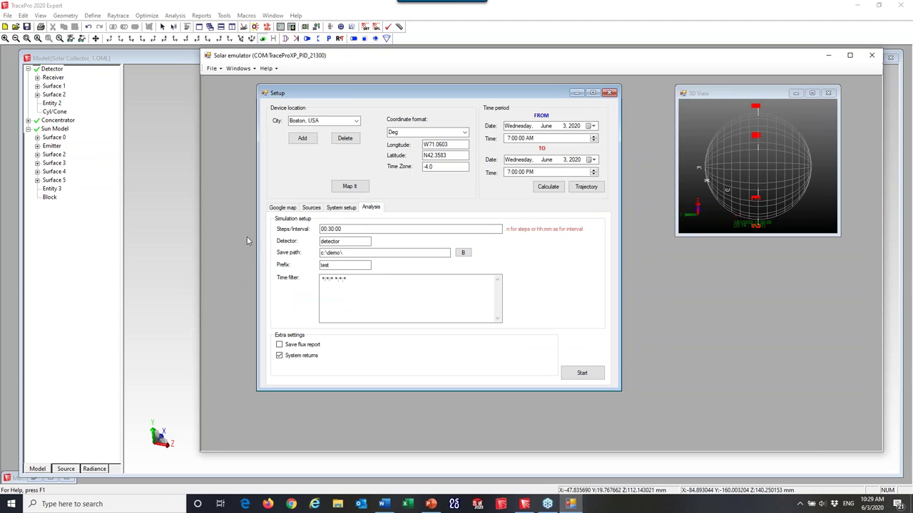
click(338, 229)
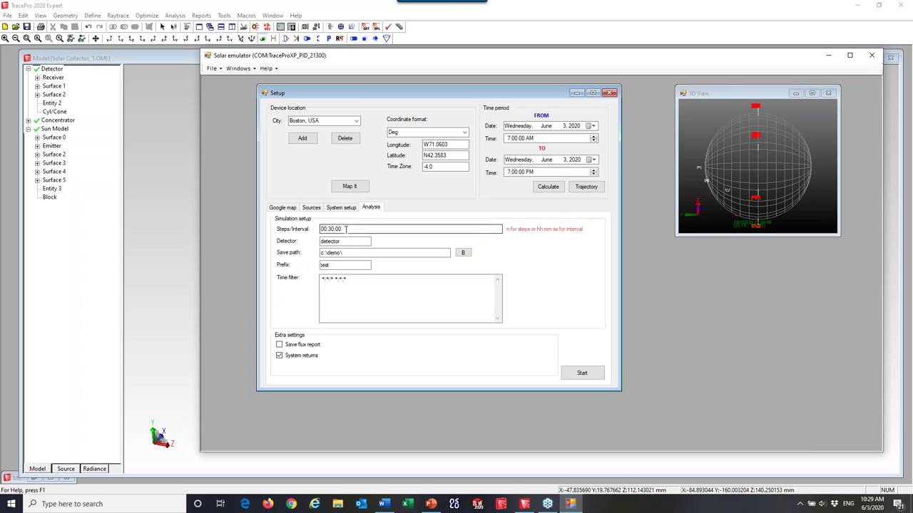
click(323, 229)
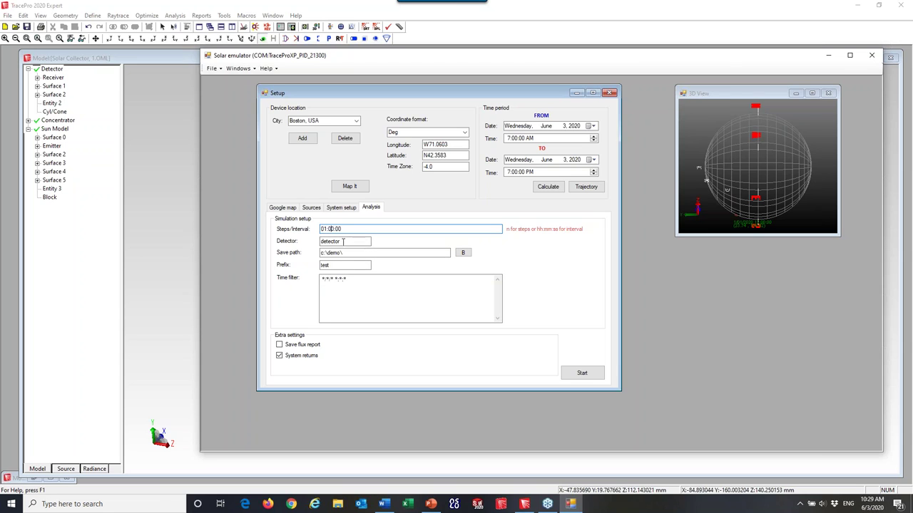
double_click(339, 242)
text(Receiver)
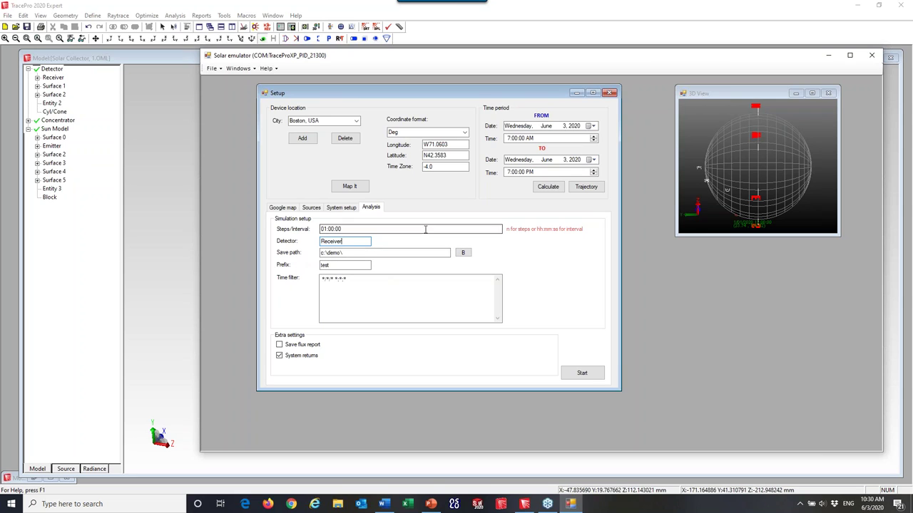
Save the emulator results to C:\Solar Emulator\June 2020 Webinar with file prefix Morning1.
click(463, 254)
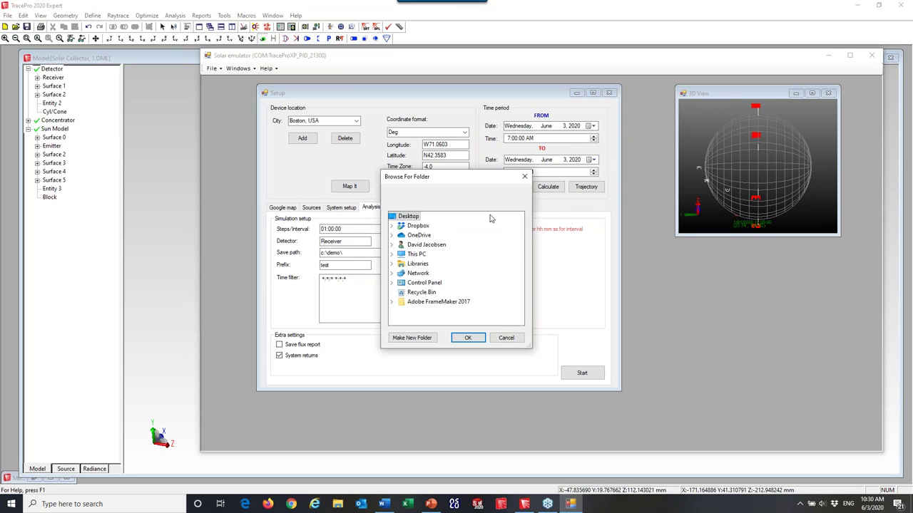
double_click(417, 254)
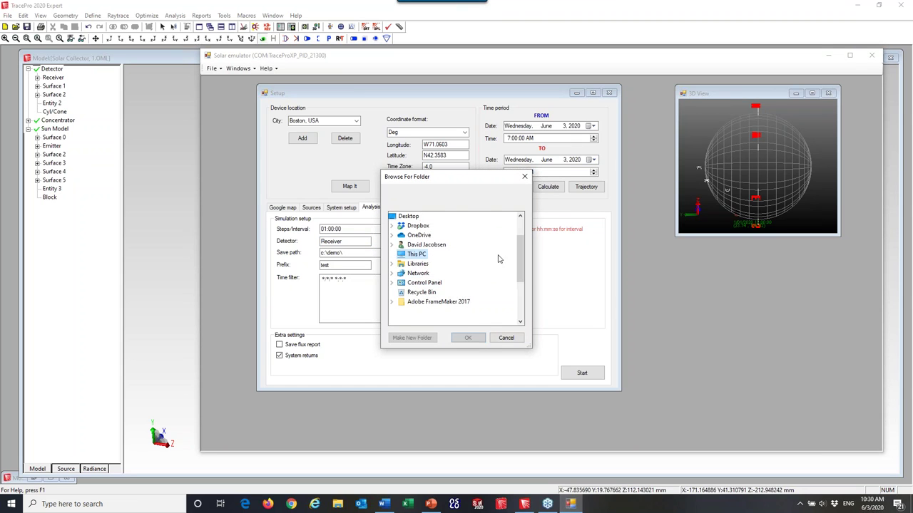
double_click(448, 291)
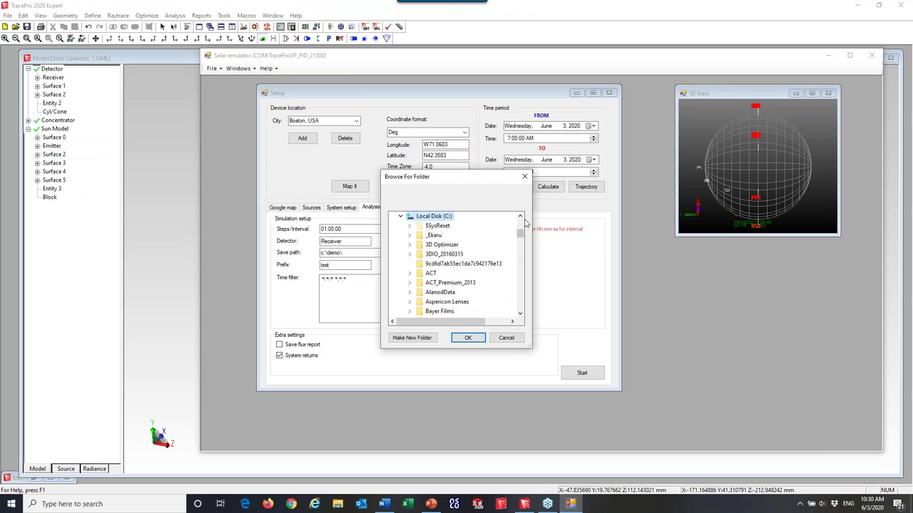
drag(521, 236, 525, 283)
double_click(443, 245)
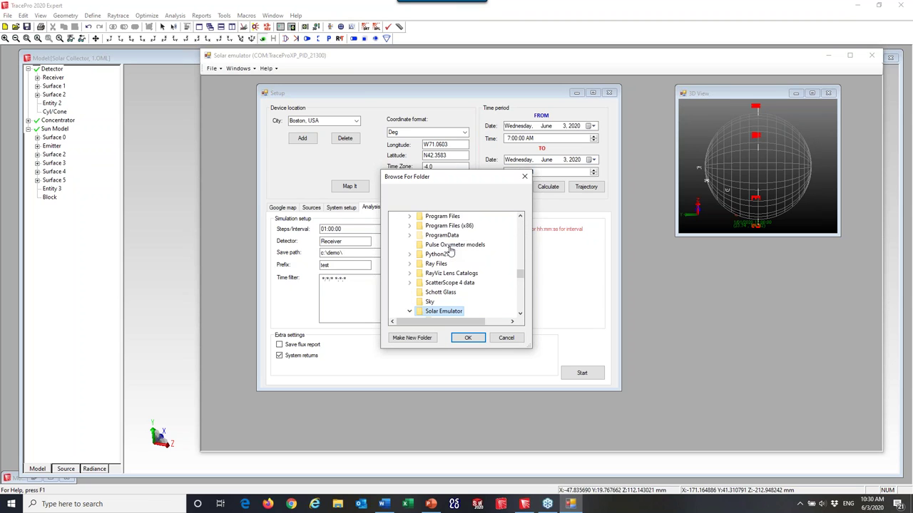
click(520, 314)
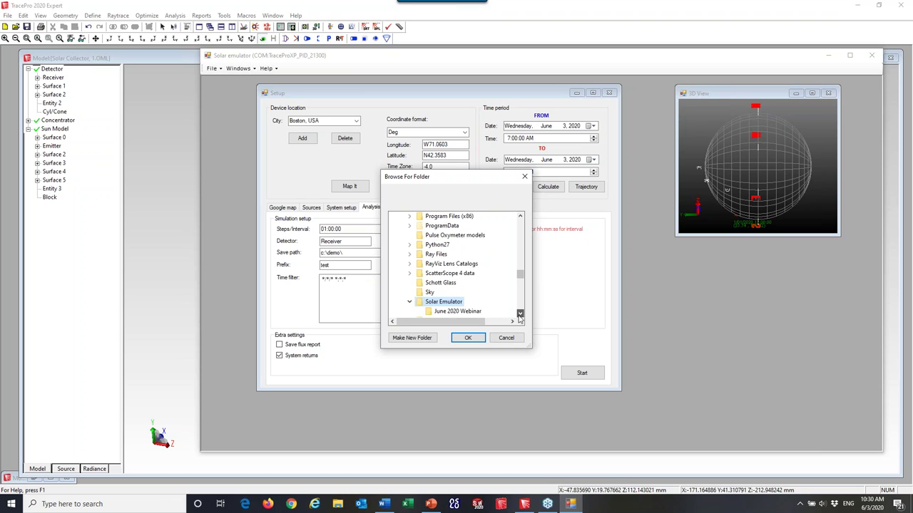
click(457, 293)
click(468, 338)
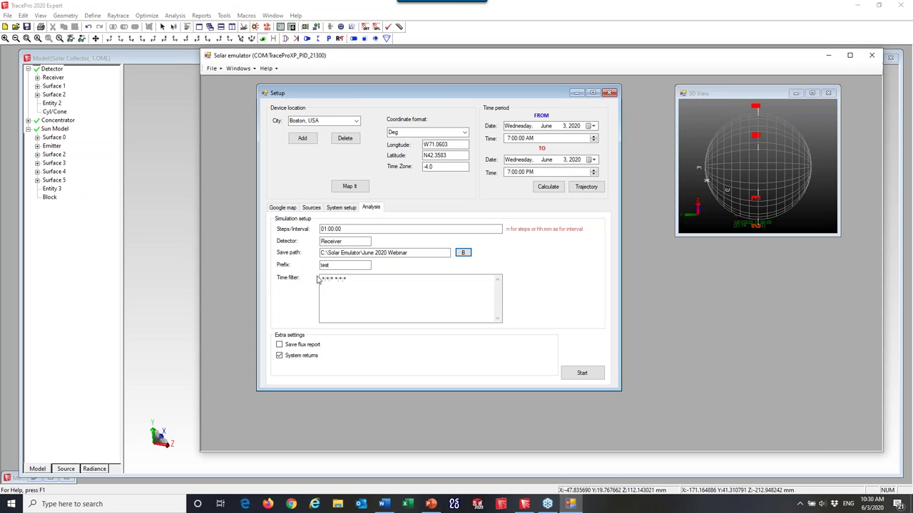
key(Tab)
text(Mo)
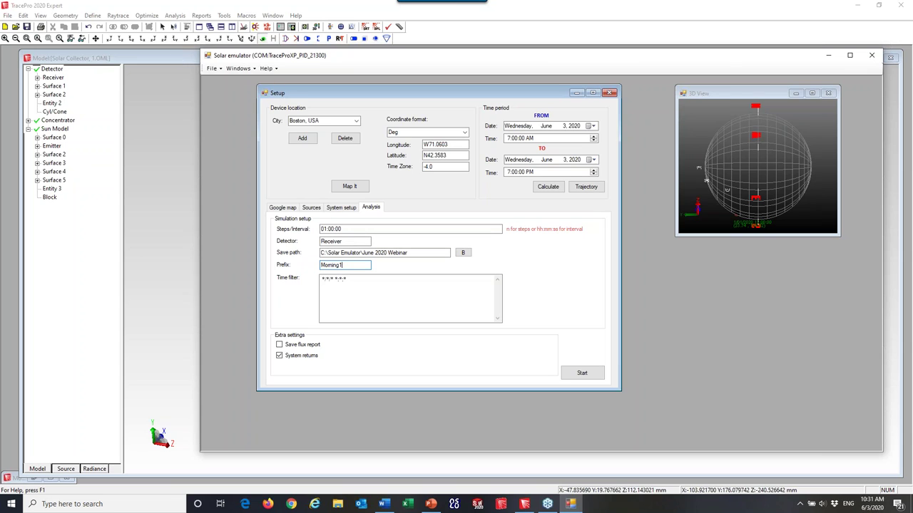
Turn off Display Object for Sun Model so only the trough shows, then return to the emulator.
click(181, 59)
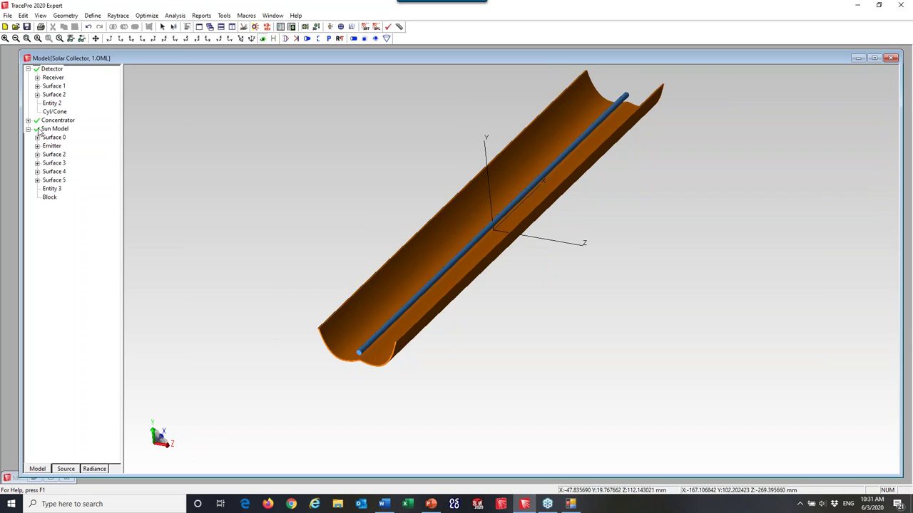
scroll(539, 218, down, 5)
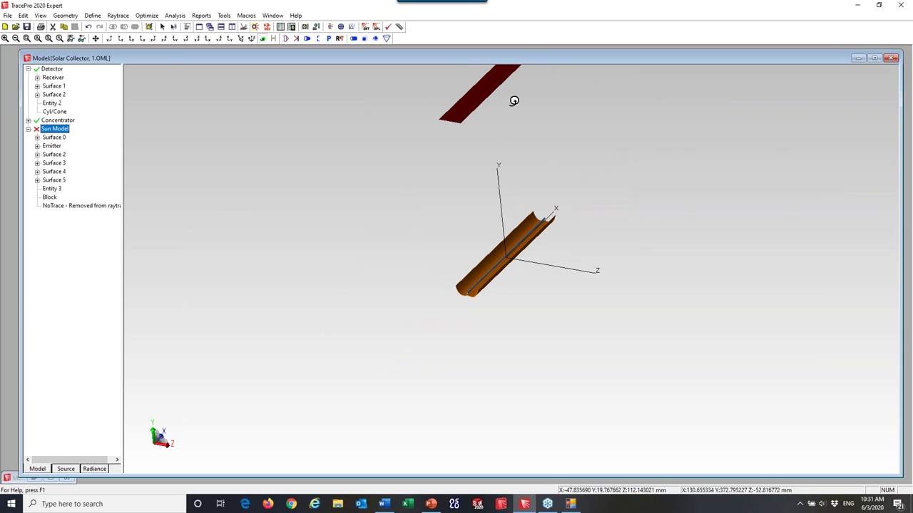
right_click(60, 129)
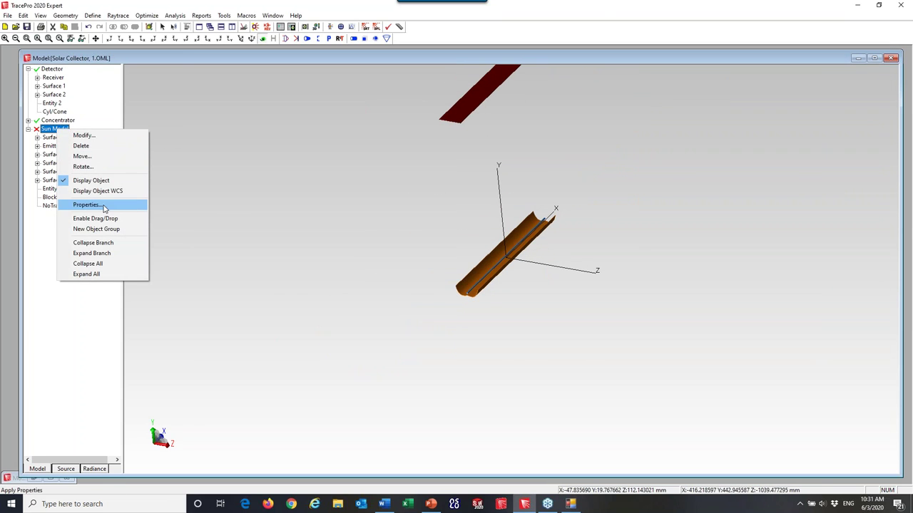
click(90, 181)
drag(532, 216, 718, 261)
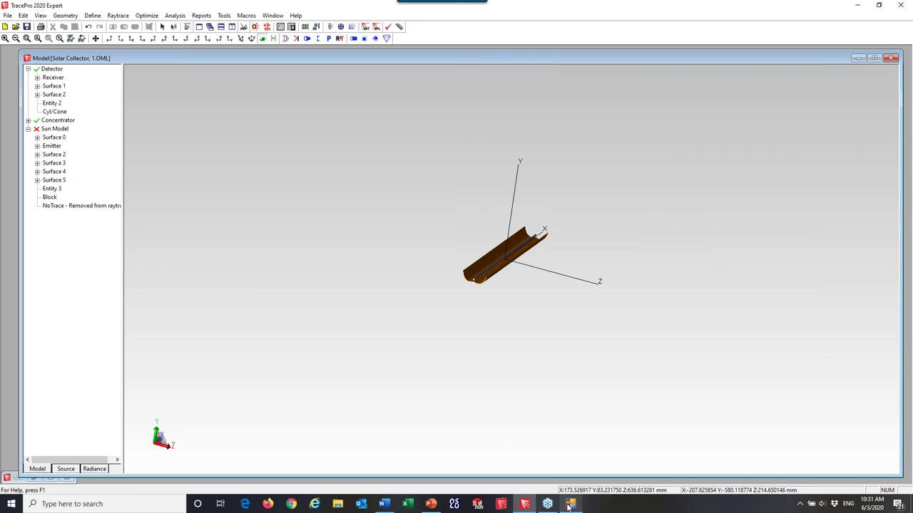
scroll(499, 267, up, 3)
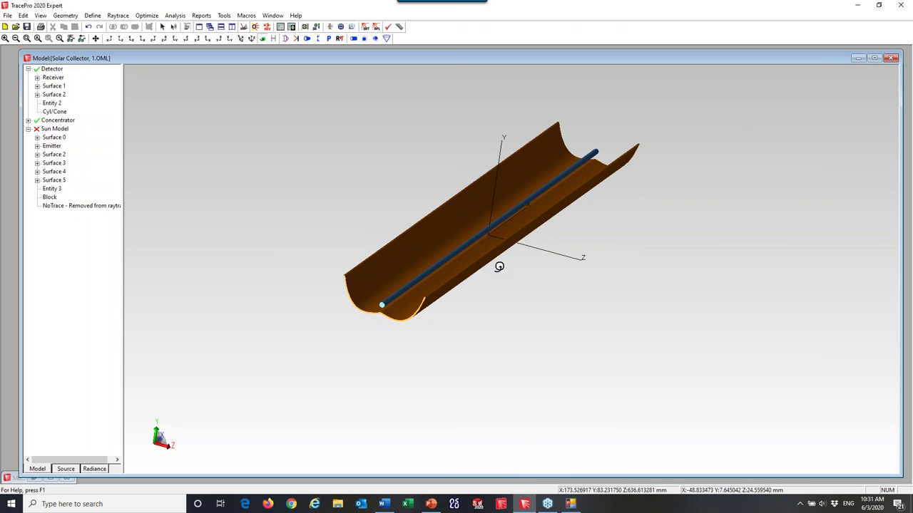
click(570, 504)
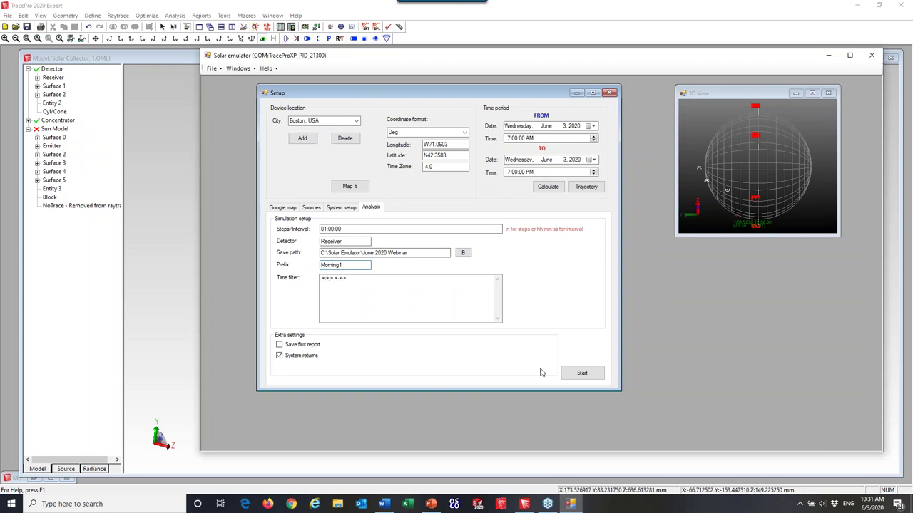
Start the solar emulation run and let the Total Flux versus date graph build.
click(590, 372)
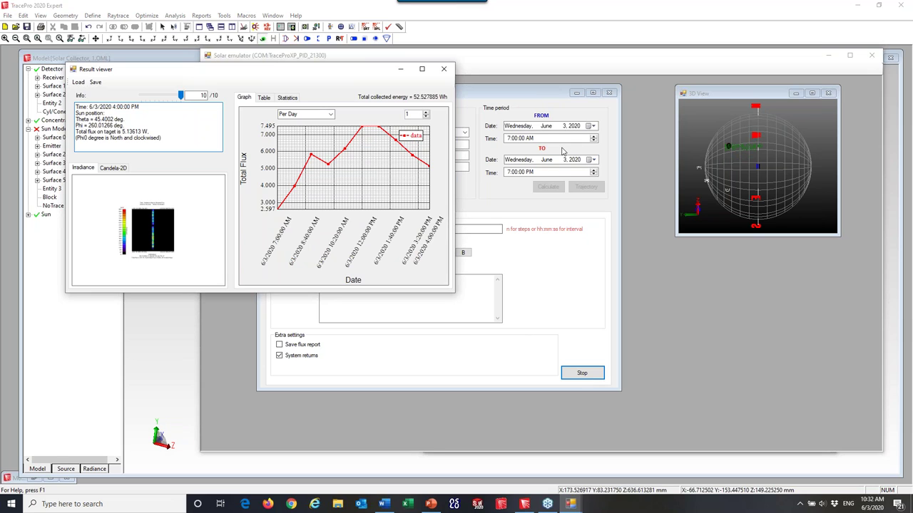
Close the flux Result viewer and the Message/Macro window.
click(563, 121)
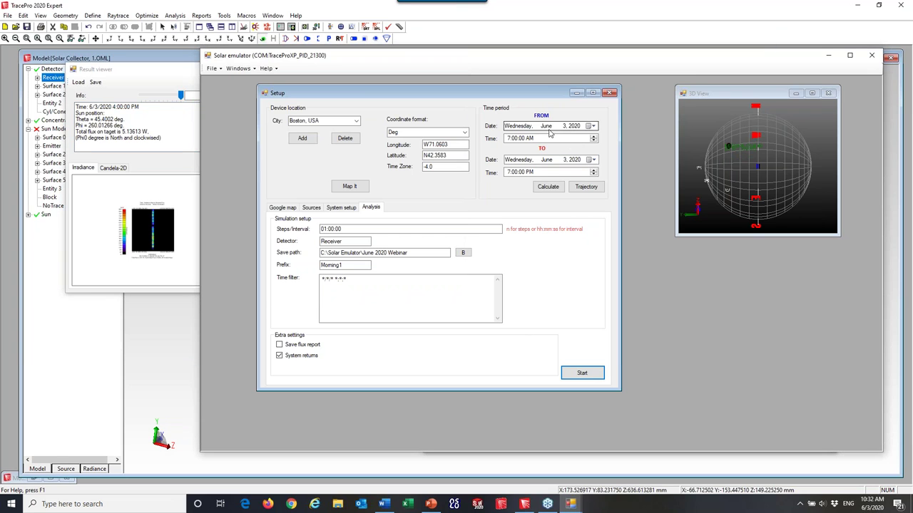
click(153, 72)
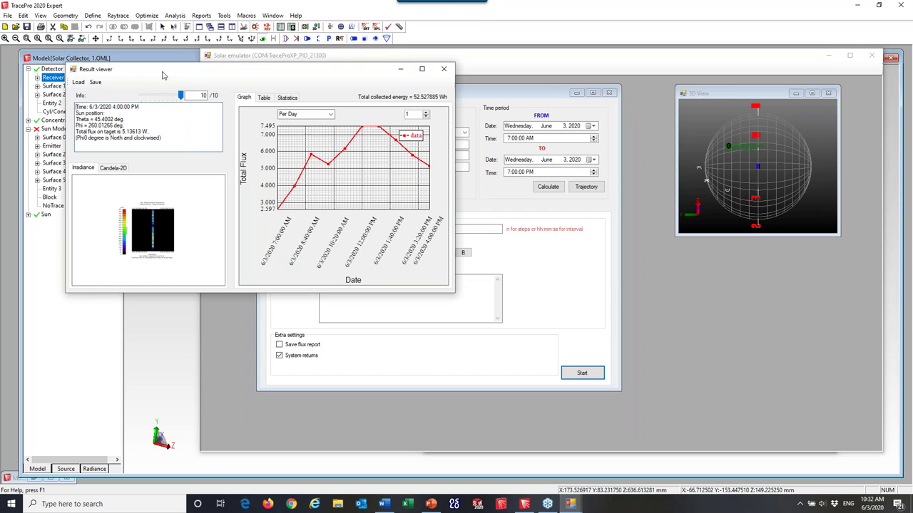
click(443, 69)
scroll(544, 300, up, 3)
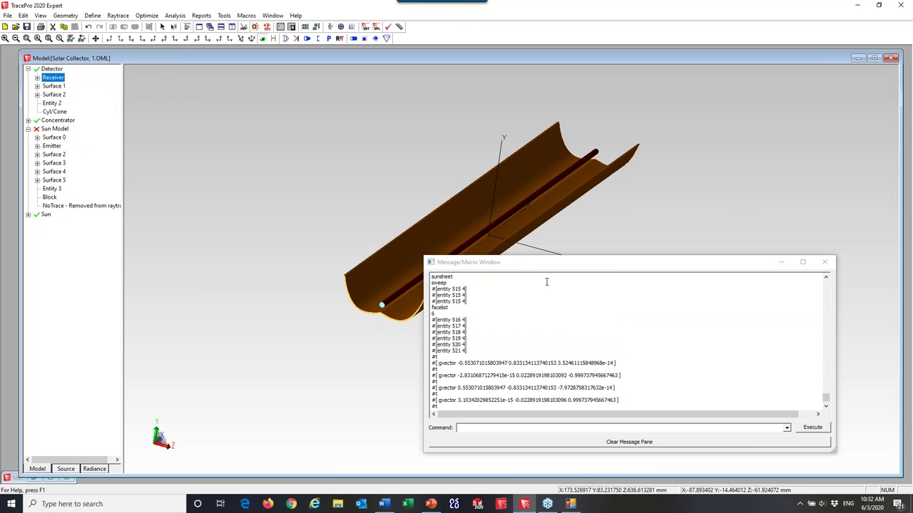
click(825, 263)
scroll(613, 286, down, 5)
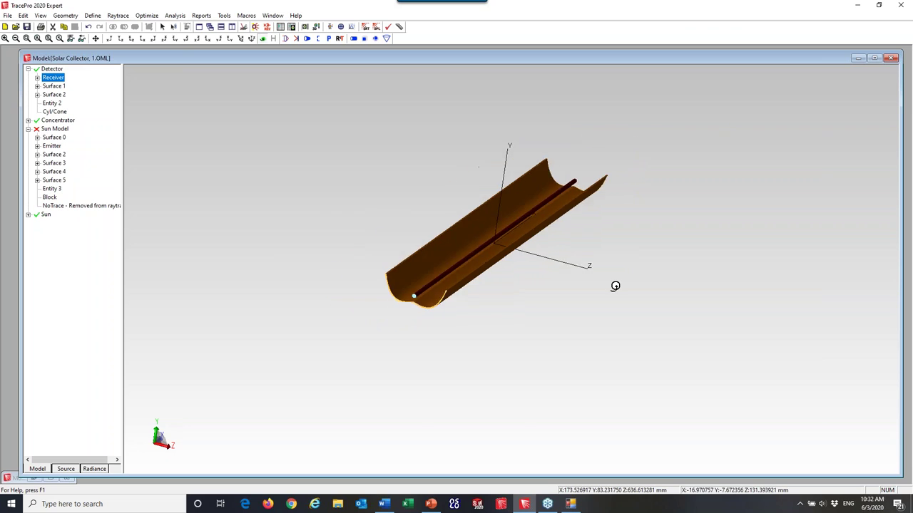
Delete the emulator's Sun object from the model tree and orbit the view around the trough.
click(46, 213)
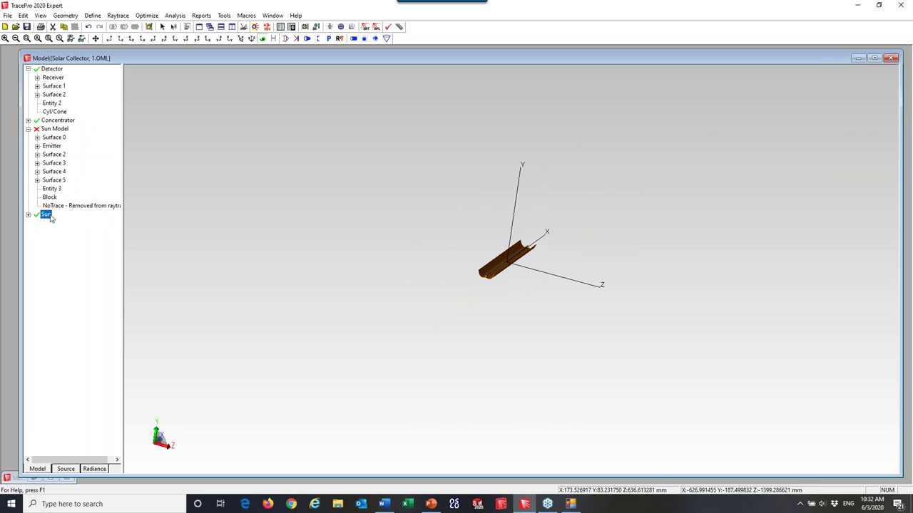
drag(680, 263, 575, 261)
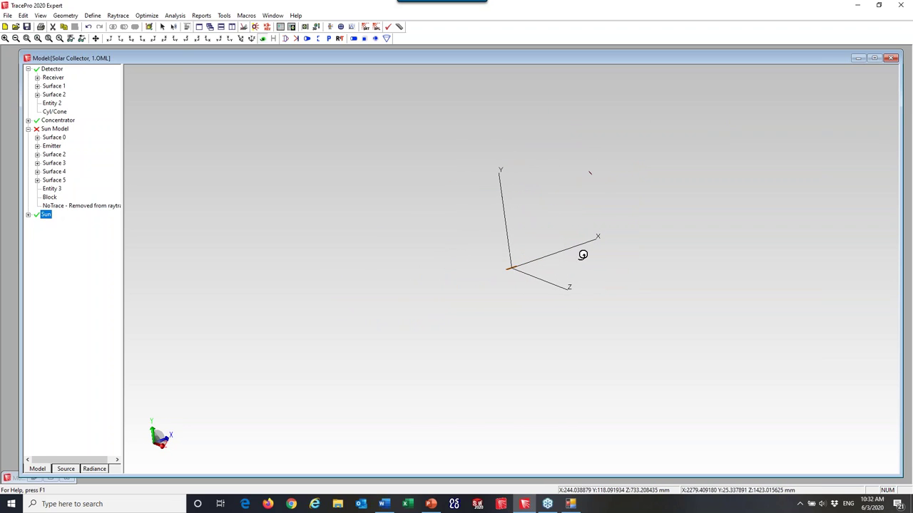
drag(658, 113, 703, 143)
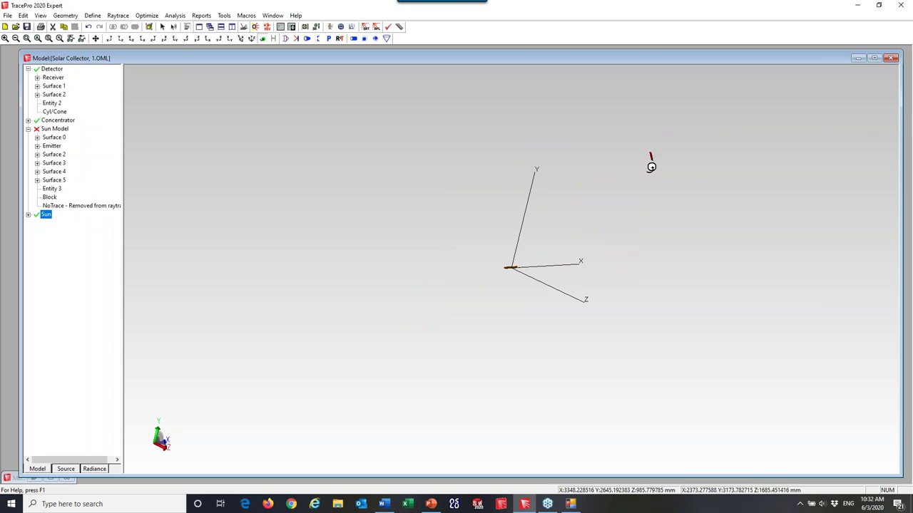
drag(688, 202, 692, 256)
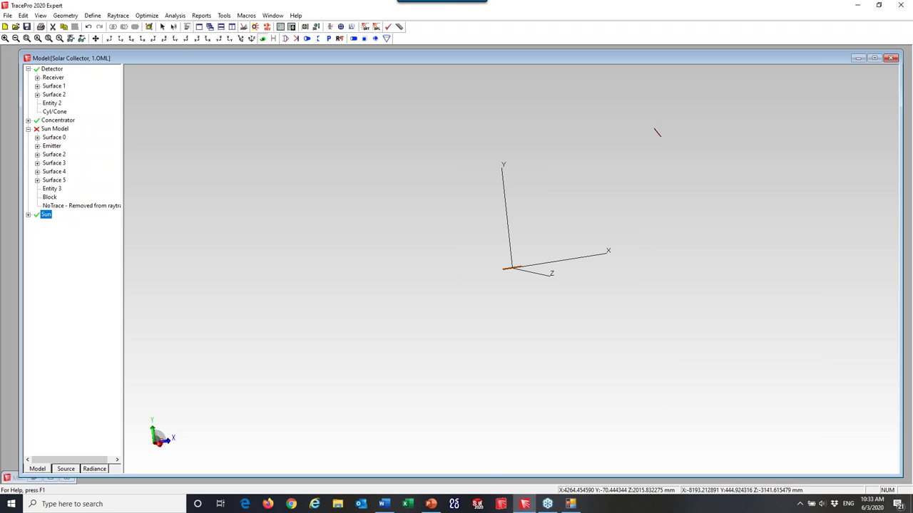
key(Delete)
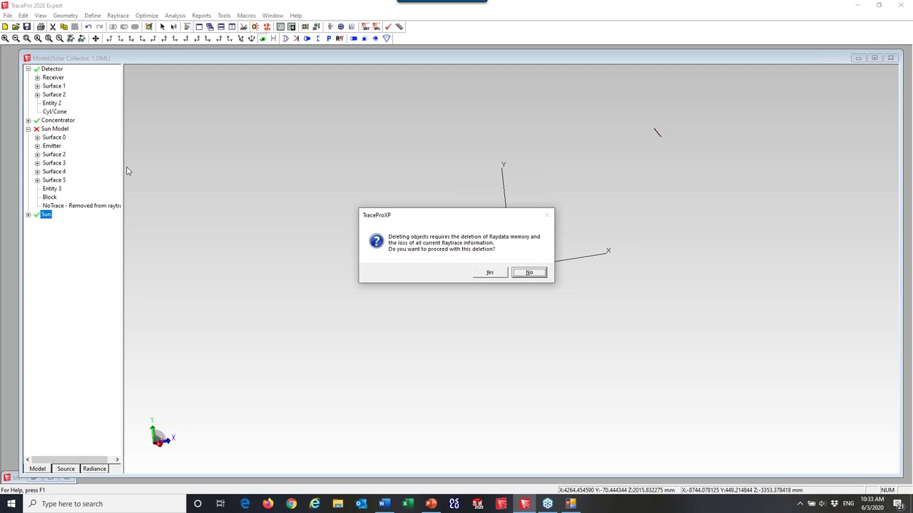
click(503, 275)
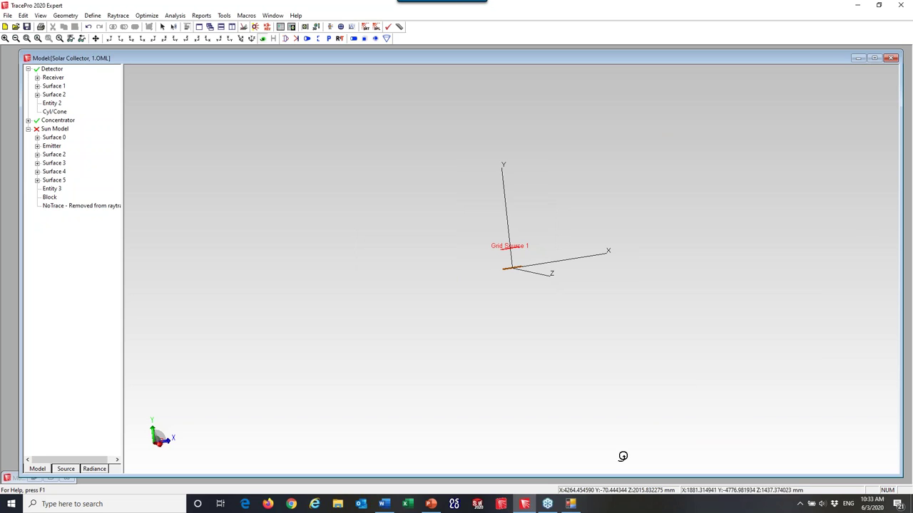
drag(506, 325, 648, 328)
drag(363, 242, 410, 230)
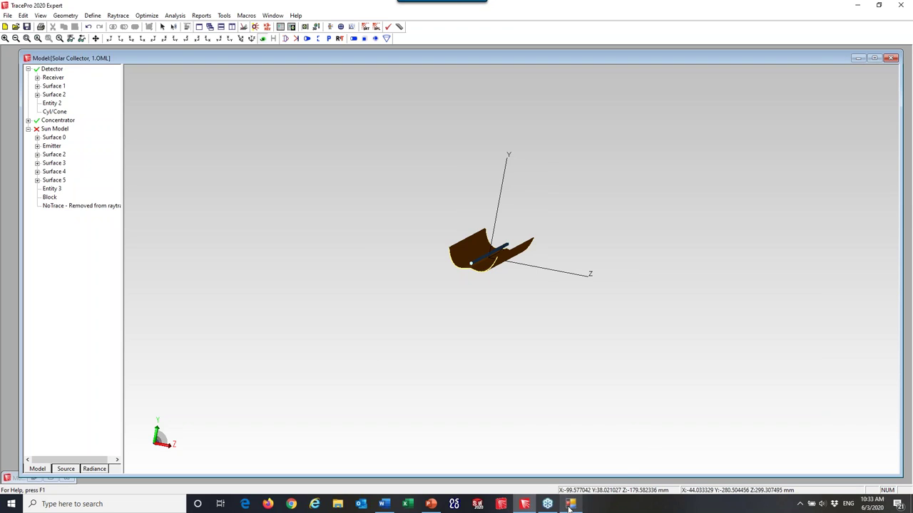
Set System setup sun tracking to Aim to Sun with 3 deg tolerance.
click(574, 460)
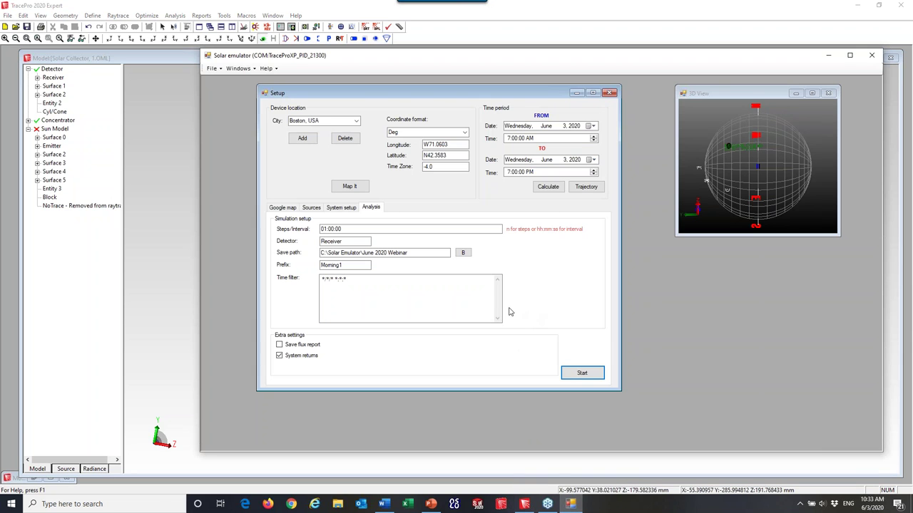
click(336, 211)
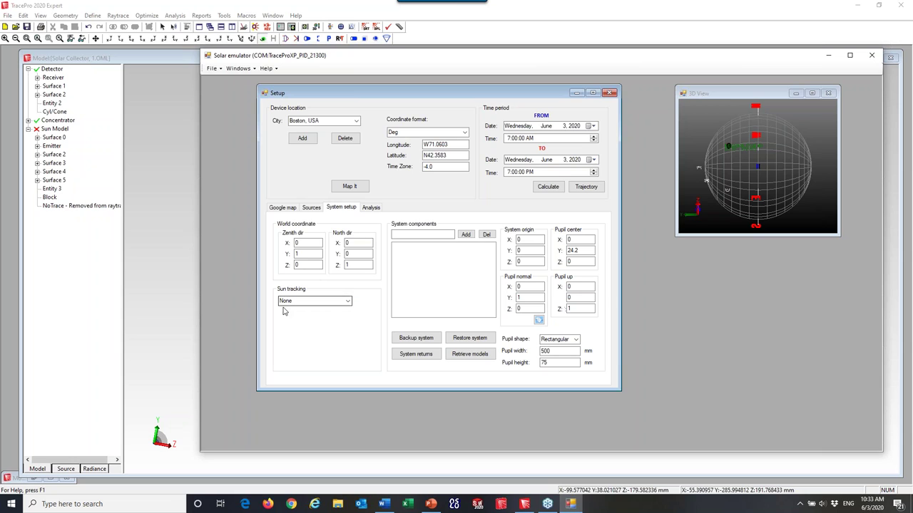
click(348, 302)
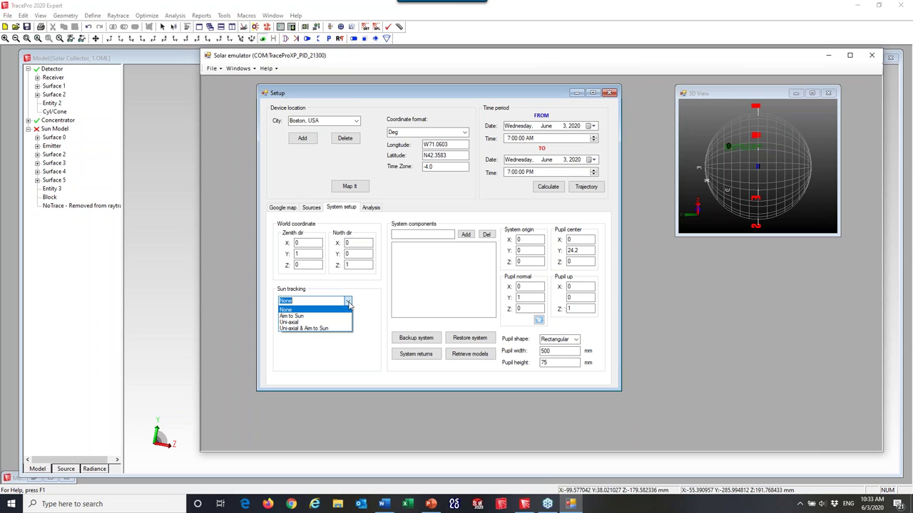
click(303, 317)
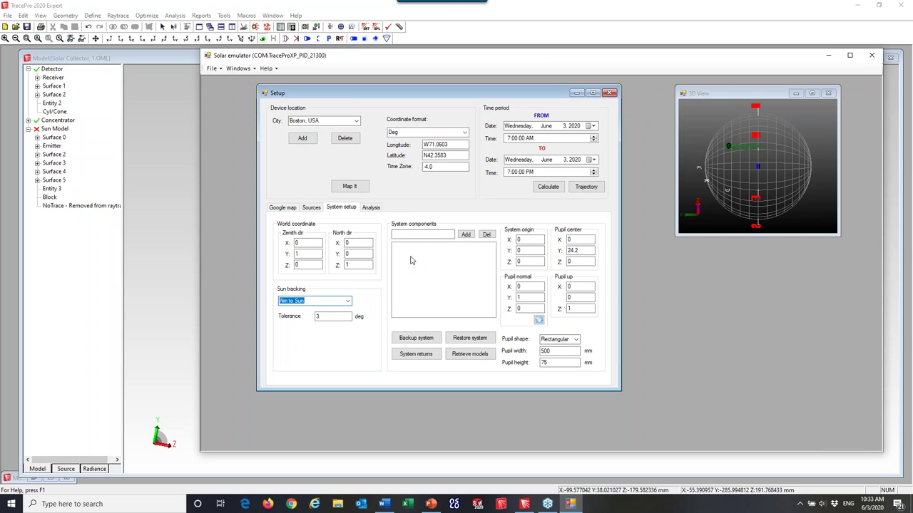
Add Detector and Concentrator as system components, then view the trough side-on along X.
click(413, 234)
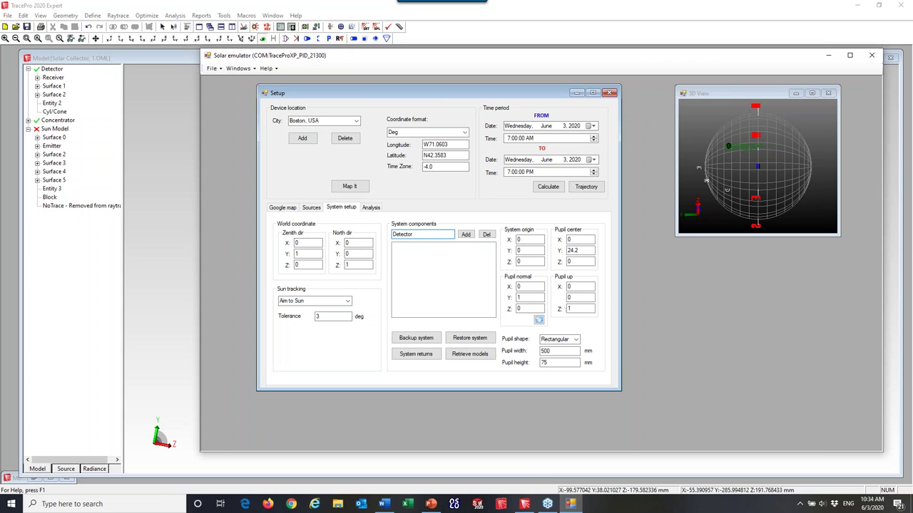
double_click(403, 235)
text(C)
click(460, 236)
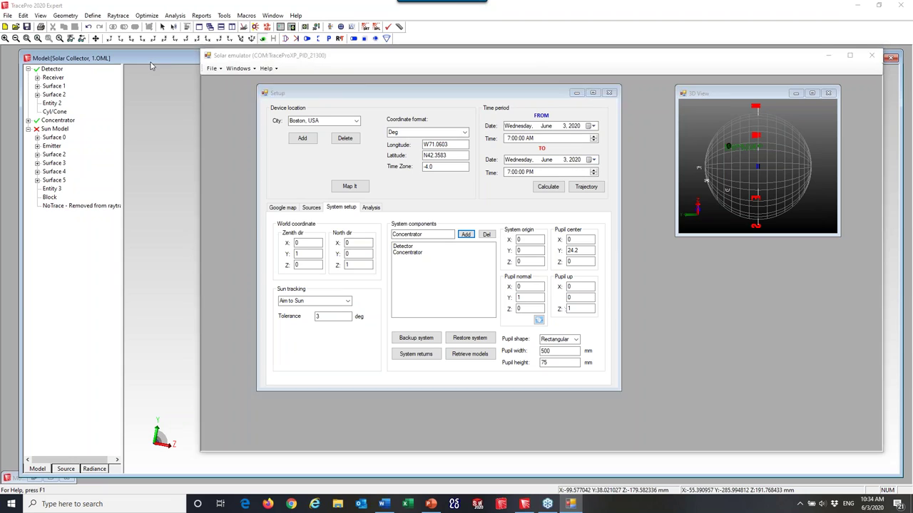
click(151, 62)
click(120, 38)
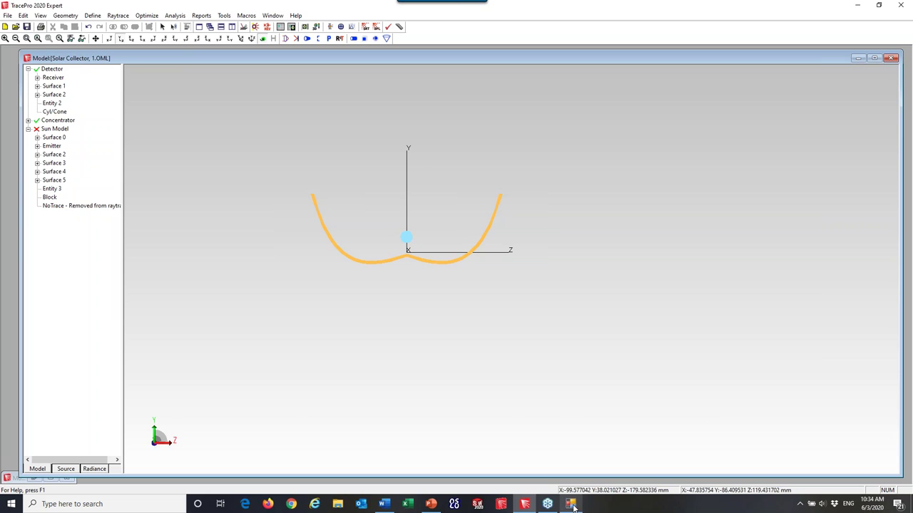
Change System origin Y to -2 and the Analysis output prefix to Morning2.
key(alt+Tab)
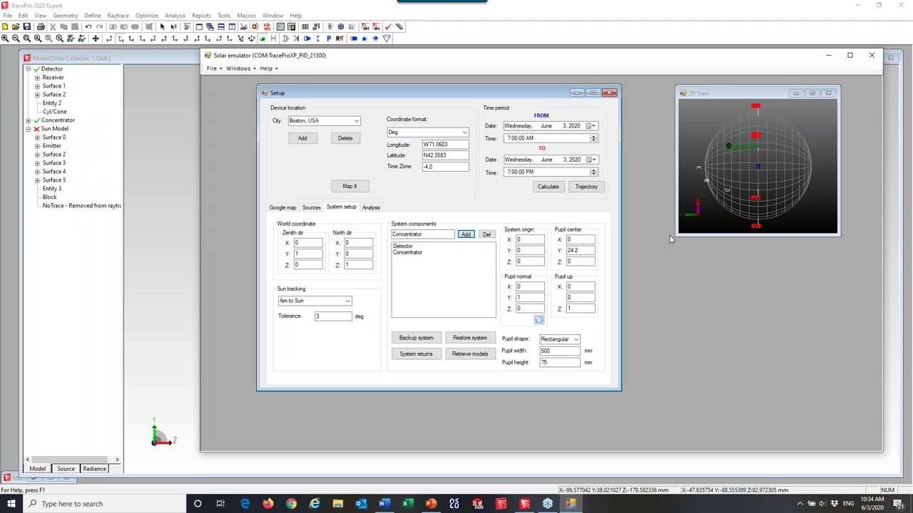
double_click(529, 251)
click(370, 207)
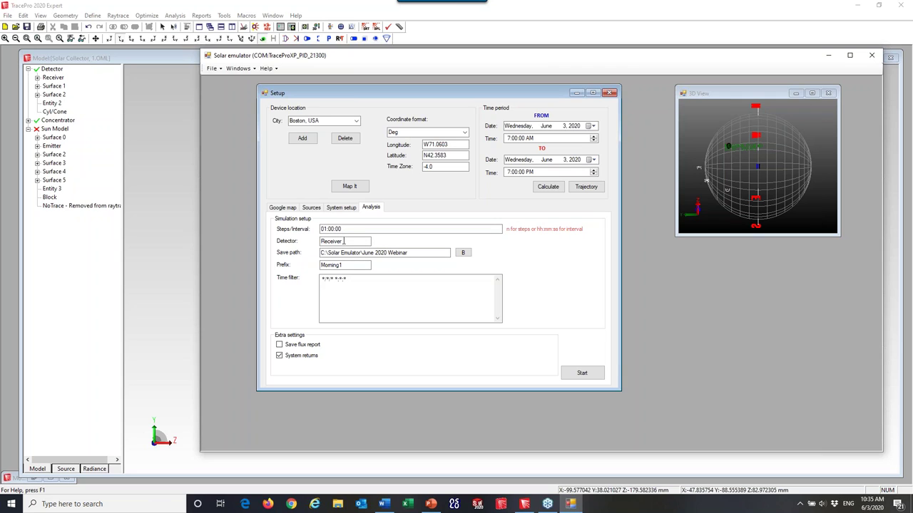
click(345, 265)
click(348, 208)
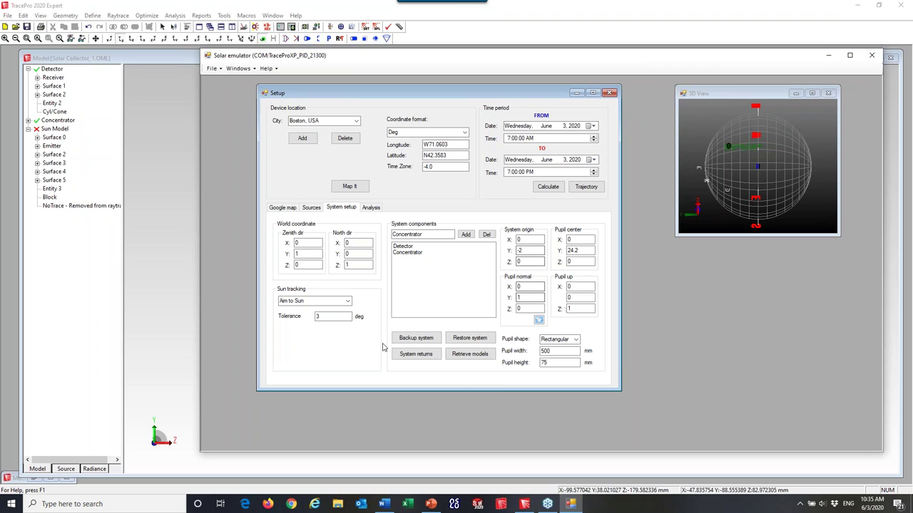
Start the tracked-sun emulation and bring its Total Flux versus Date Result viewer forward.
click(371, 207)
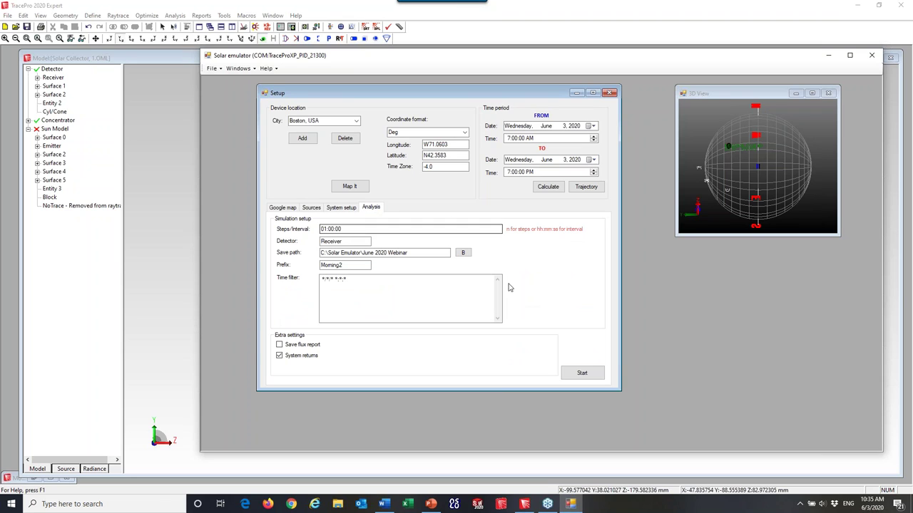
click(582, 375)
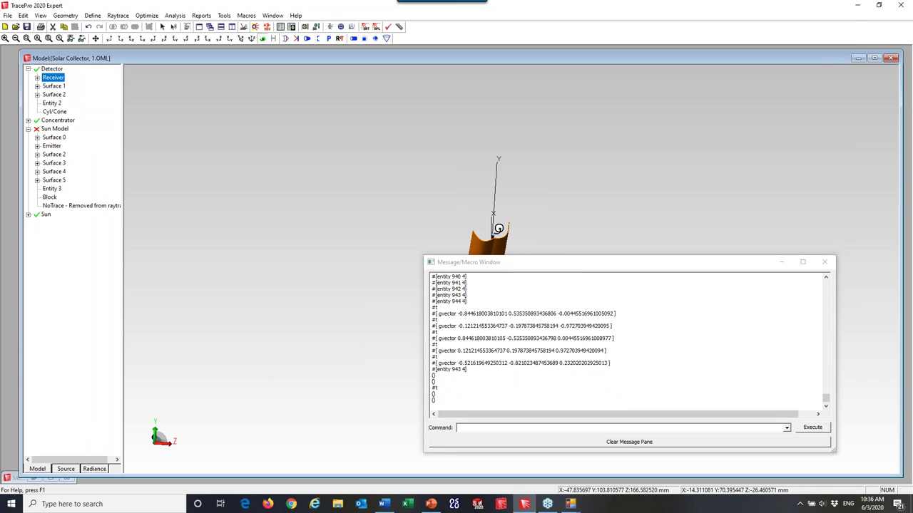
drag(568, 266, 643, 296)
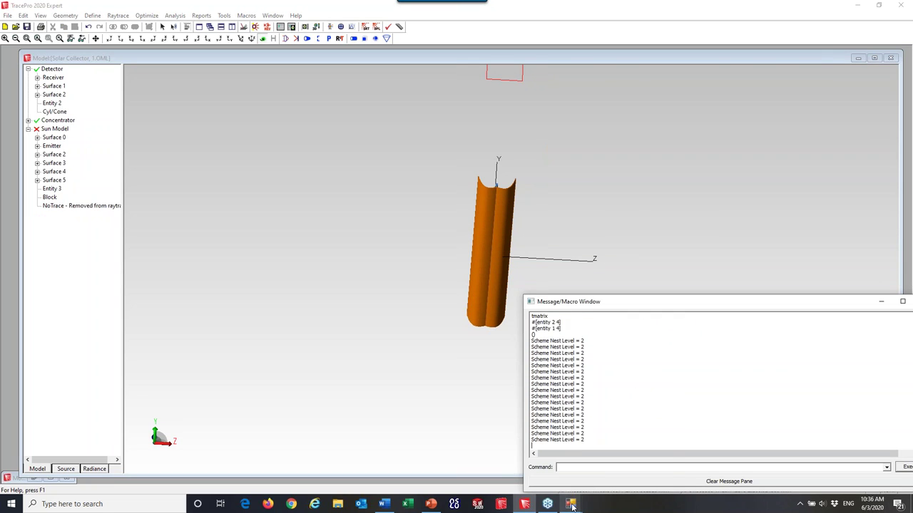
mouse_move(572, 503)
click(613, 458)
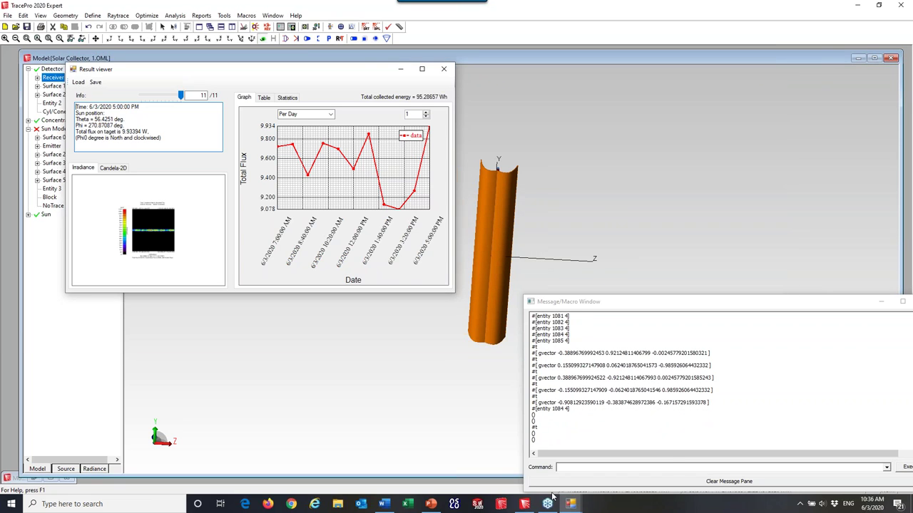
Stop the tracked-sun emulation at 105.12783 Wh and close the Result viewer.
mouse_move(570, 506)
click(521, 463)
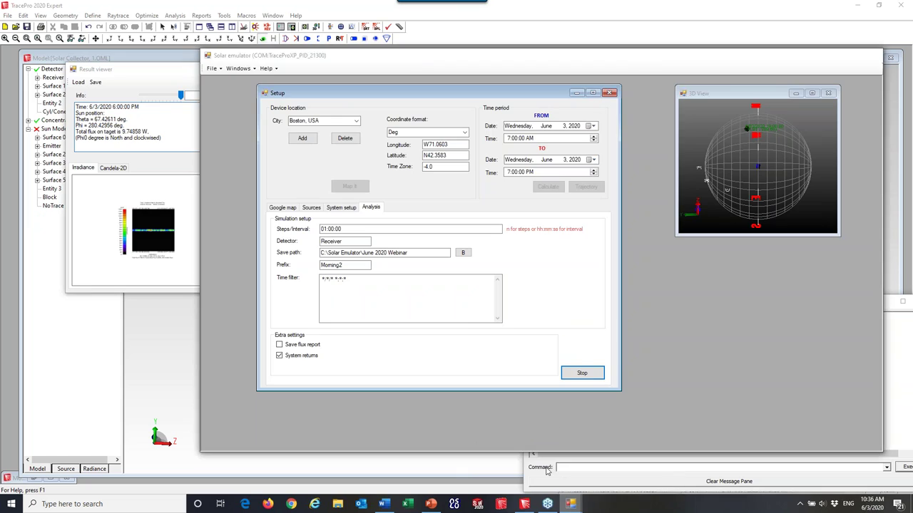
click(583, 374)
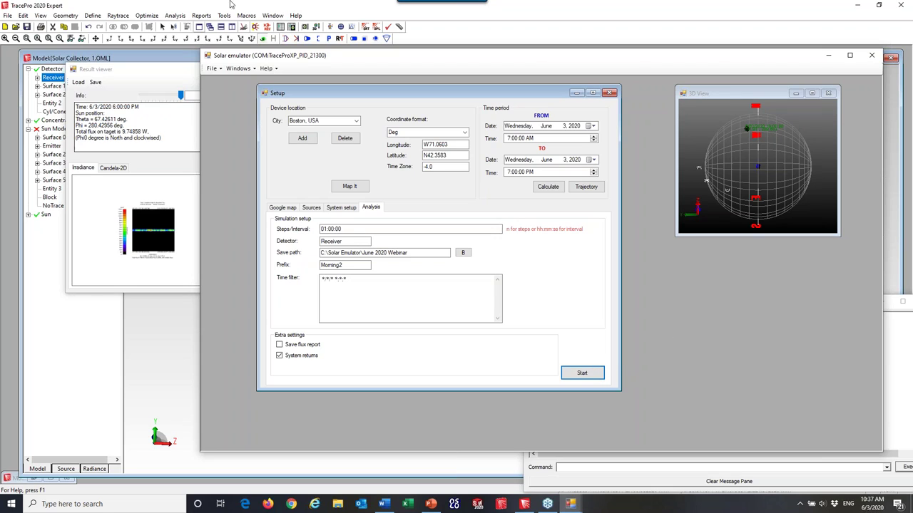
click(151, 74)
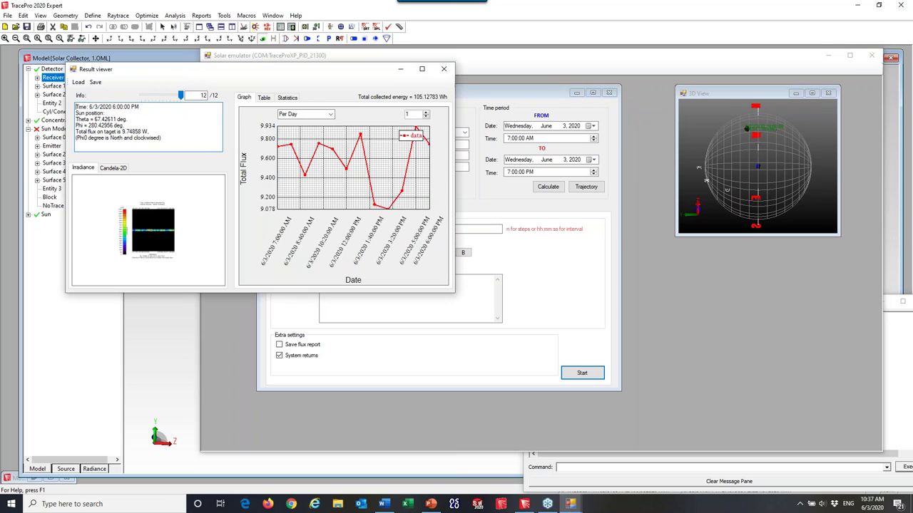
click(443, 69)
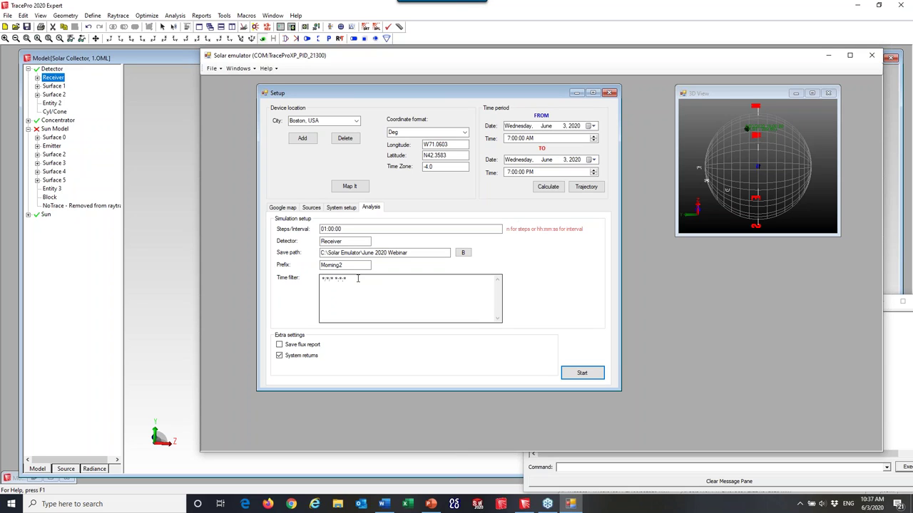
Switch the Setup dialog to its Google map page showing downtown Boston.
click(281, 207)
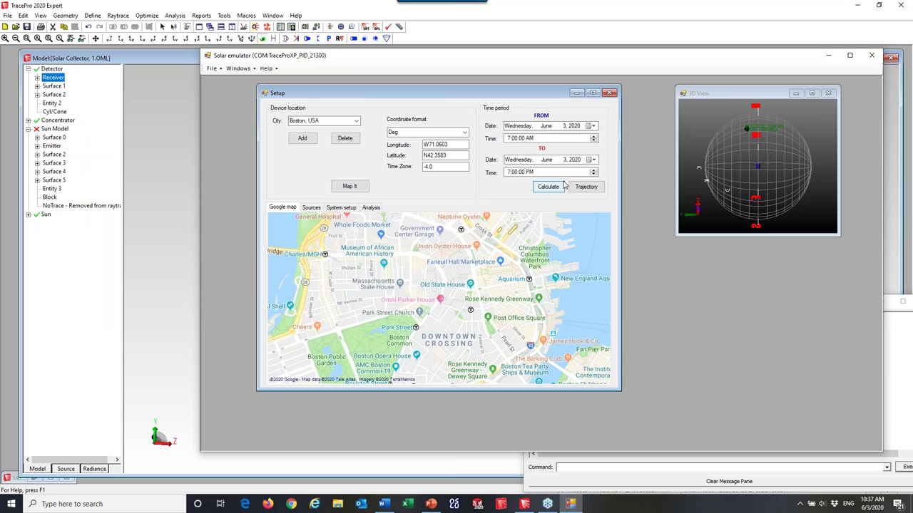
Set the time period start to January 1, 2020 at 12:00:00 PM.
click(590, 126)
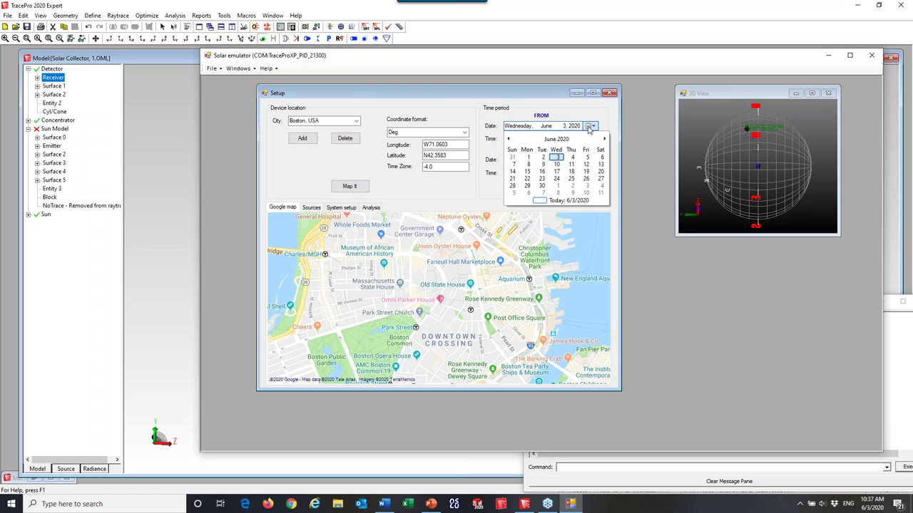
click(508, 139)
click(508, 139)
click(508, 139)
click(508, 139)
click(508, 139)
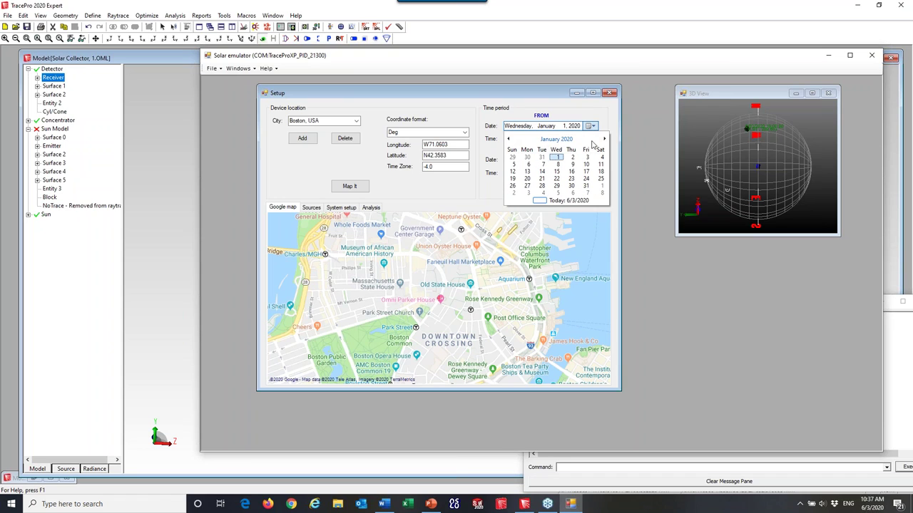
click(557, 157)
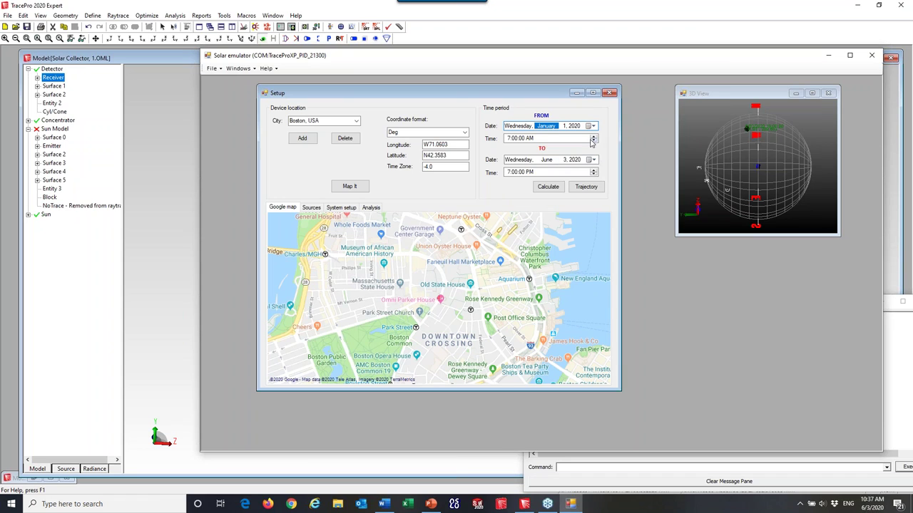
click(593, 141)
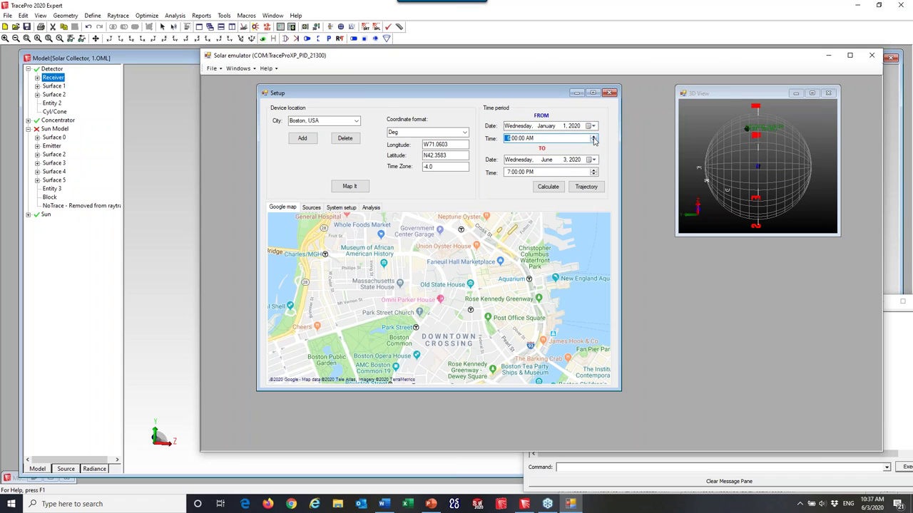
click(593, 136)
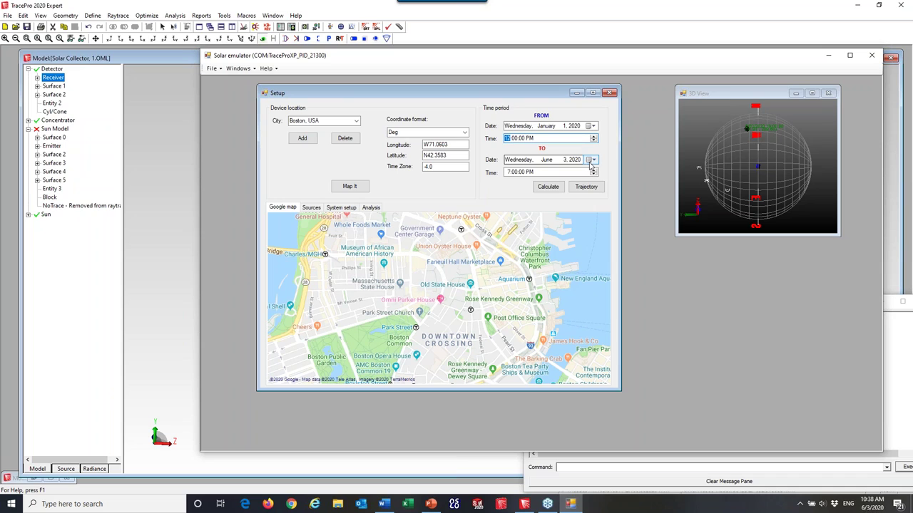
Set the time period end to January 1, 2021 at 12:00:00 PM.
click(593, 159)
click(605, 173)
click(605, 173)
click(605, 173)
click(604, 174)
click(604, 173)
click(605, 173)
click(604, 173)
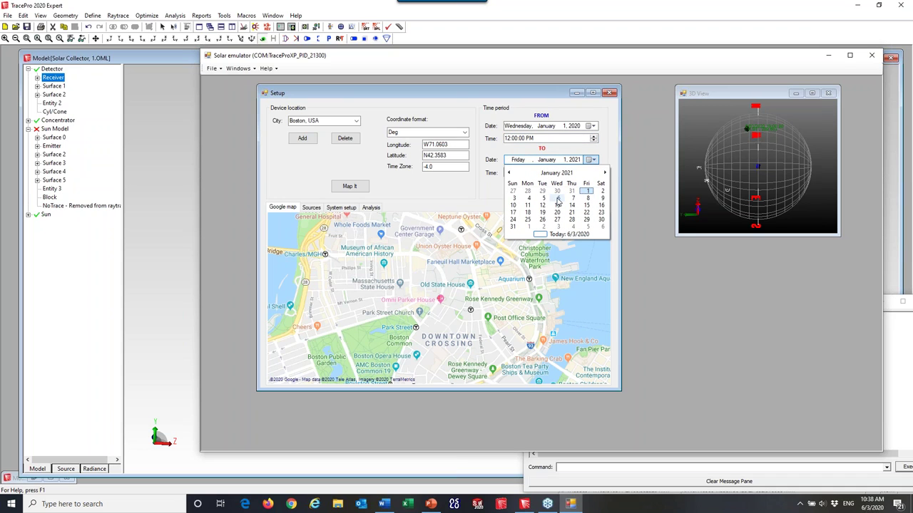
click(587, 191)
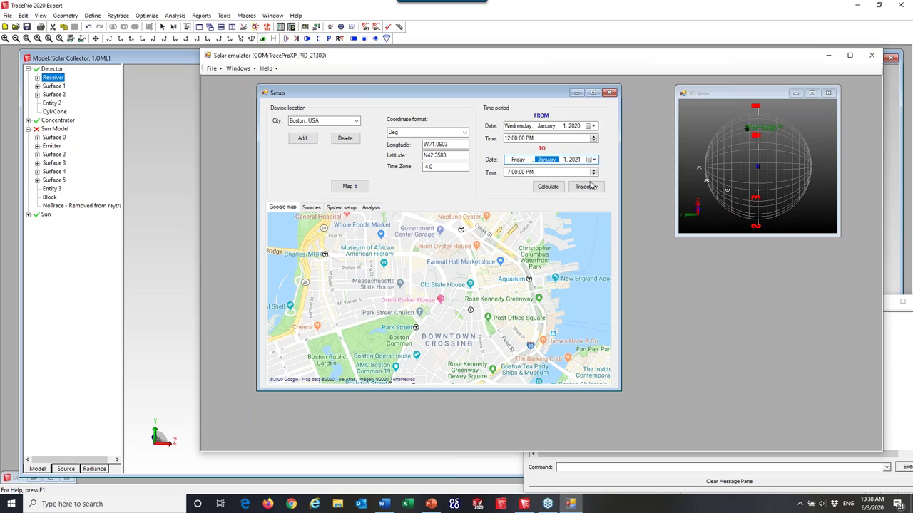
click(593, 175)
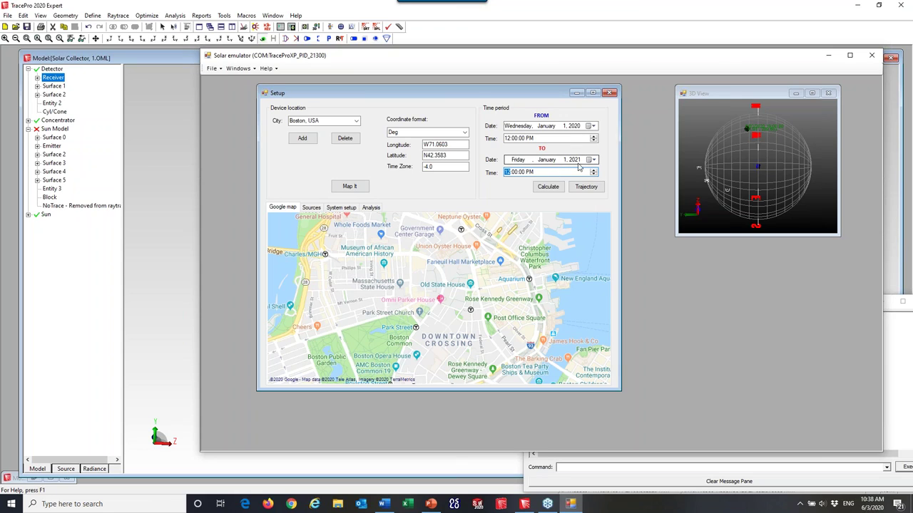
click(212, 249)
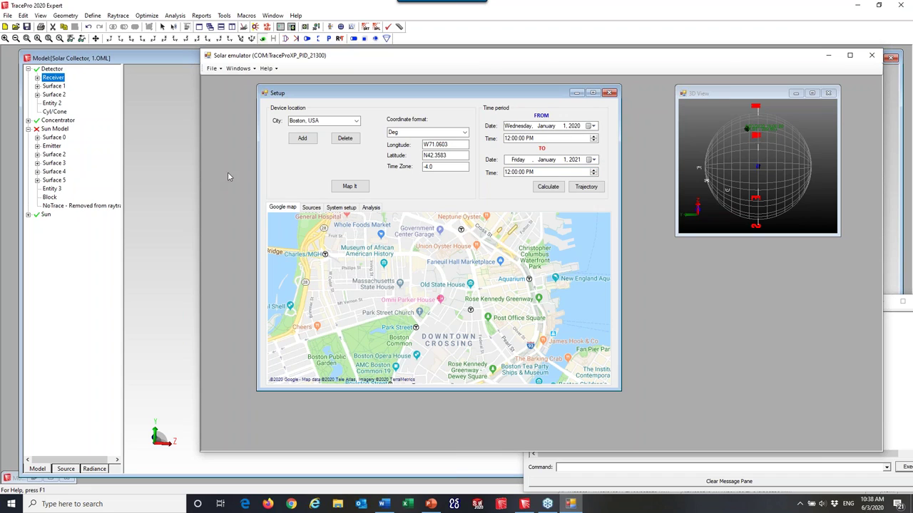
Select the Sun source and turn the trough model to an end-on side view.
click(164, 58)
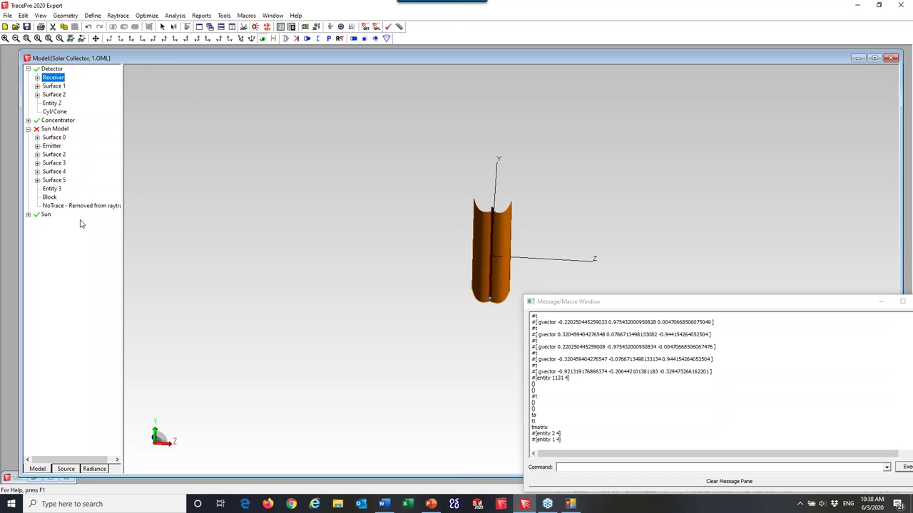
click(45, 215)
click(126, 39)
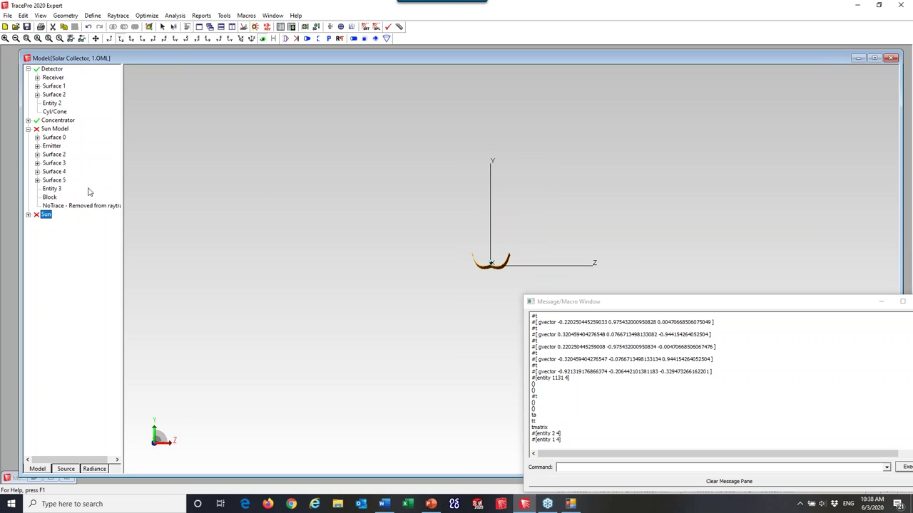
Cancel deleting the Sun, close the Message/Macro window, and bring the Solar emulator back.
right_click(47, 214)
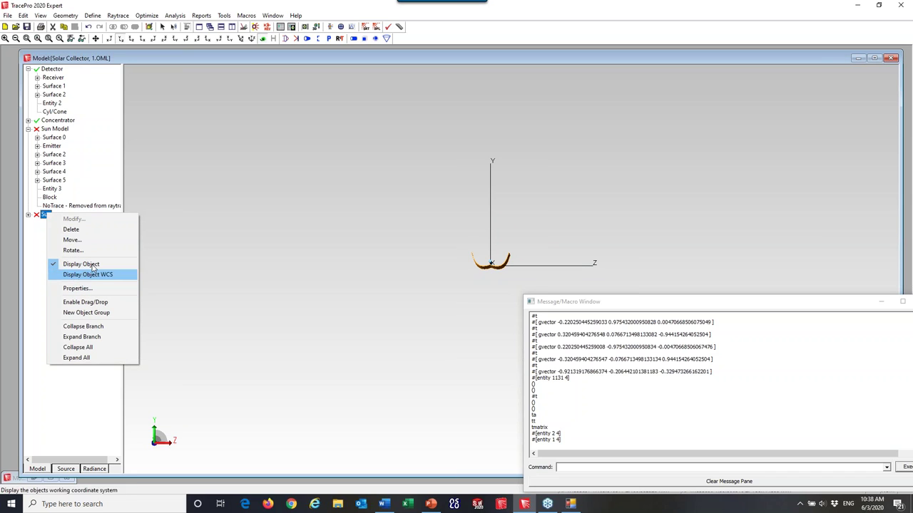
click(82, 230)
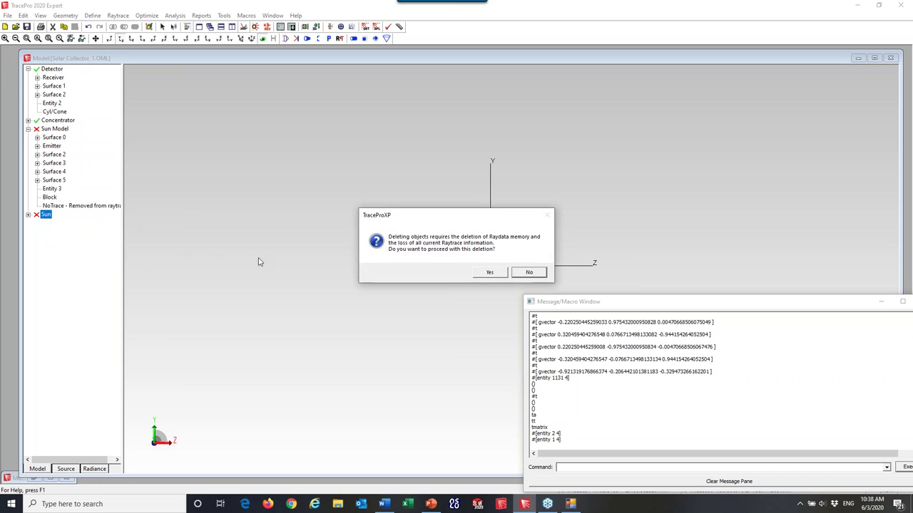
click(530, 272)
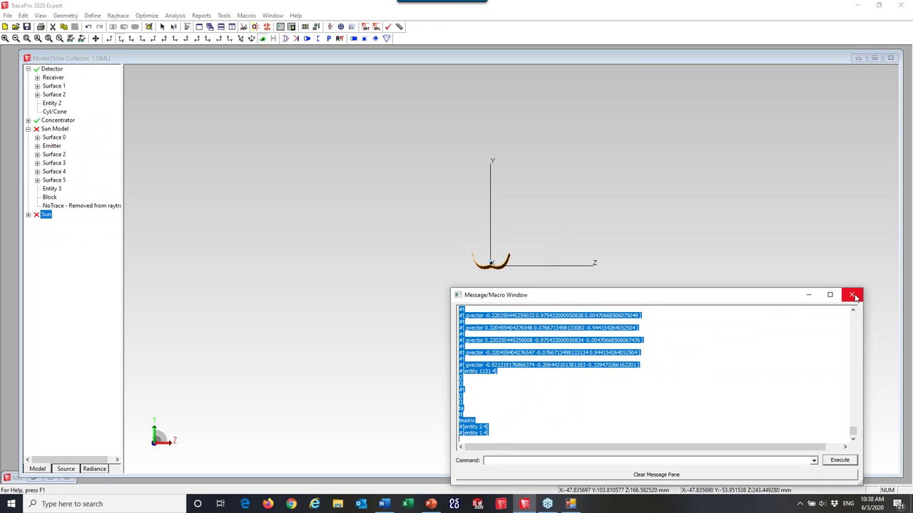
click(852, 295)
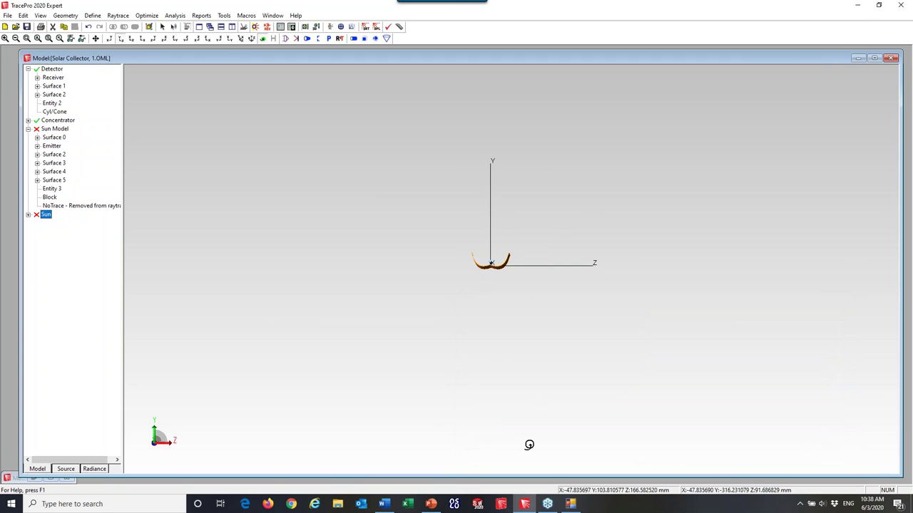
click(570, 505)
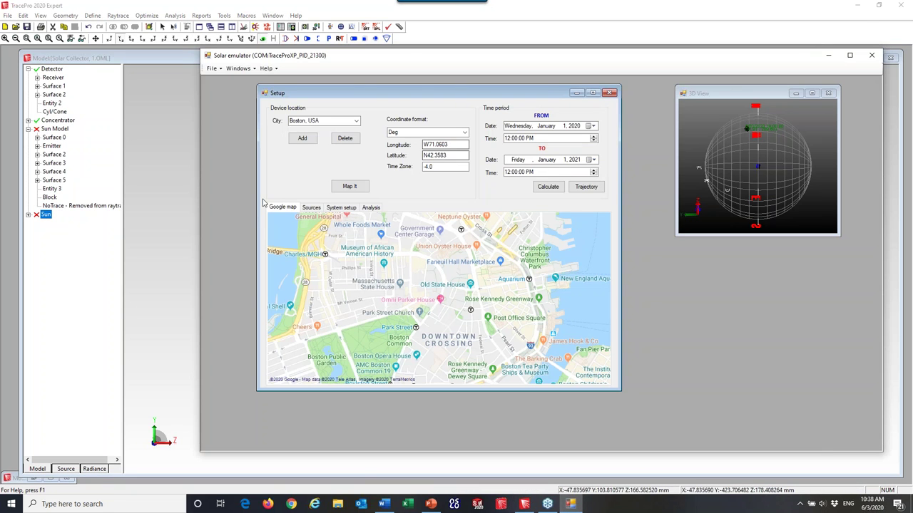
Set Sun tracking to None on the System setup tab.
click(342, 208)
click(321, 302)
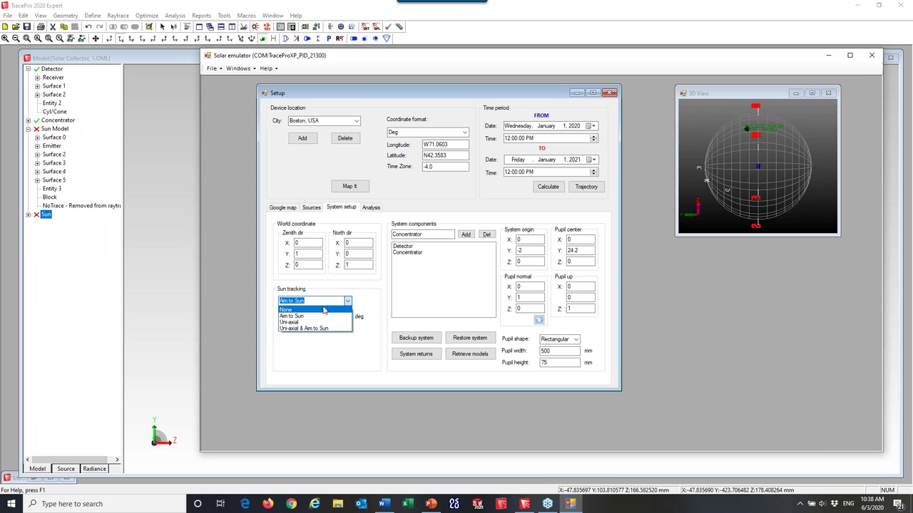
click(325, 310)
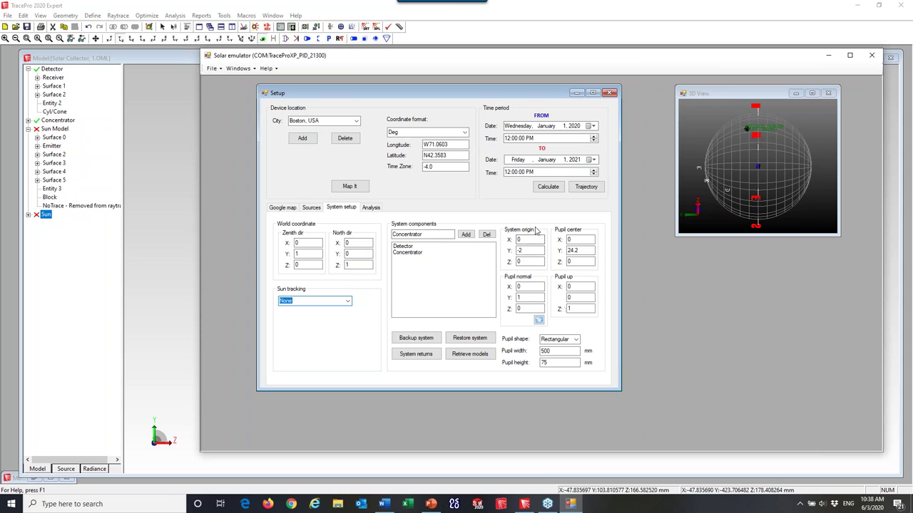
Change the Analysis time filter to */*/15 12:00:00.
click(371, 208)
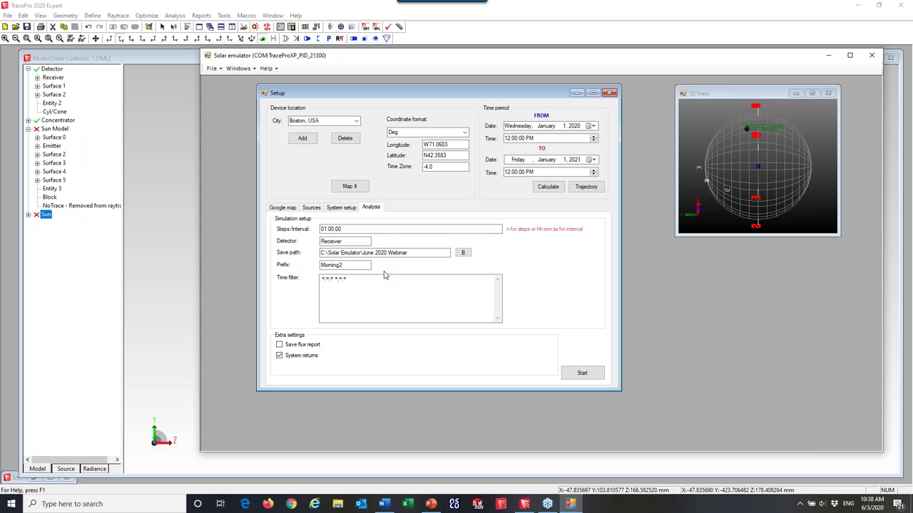
click(356, 282)
key(BackSpace)
key(BackSpace)
key(BackSpace)
key(BackSpace)
text(15 12)
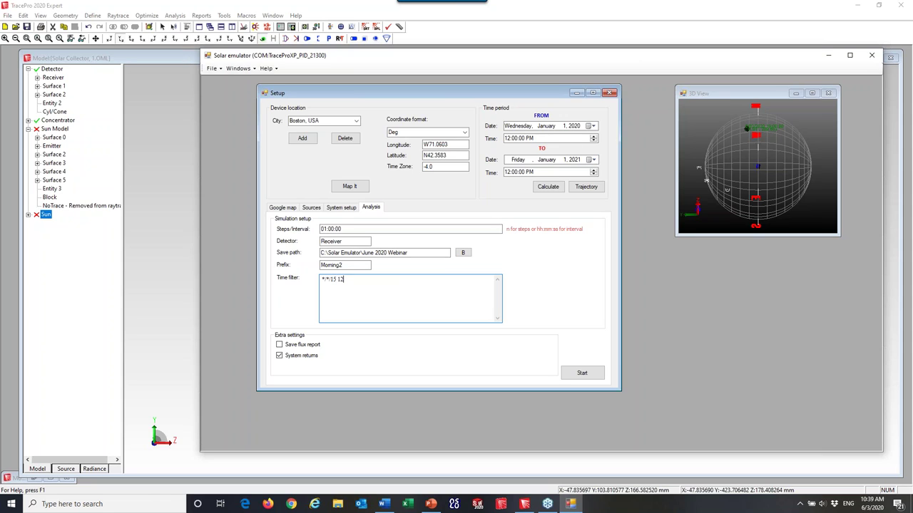
text(:00:00)
Start the simulation, allow overwriting the existing results, then stop it.
click(582, 373)
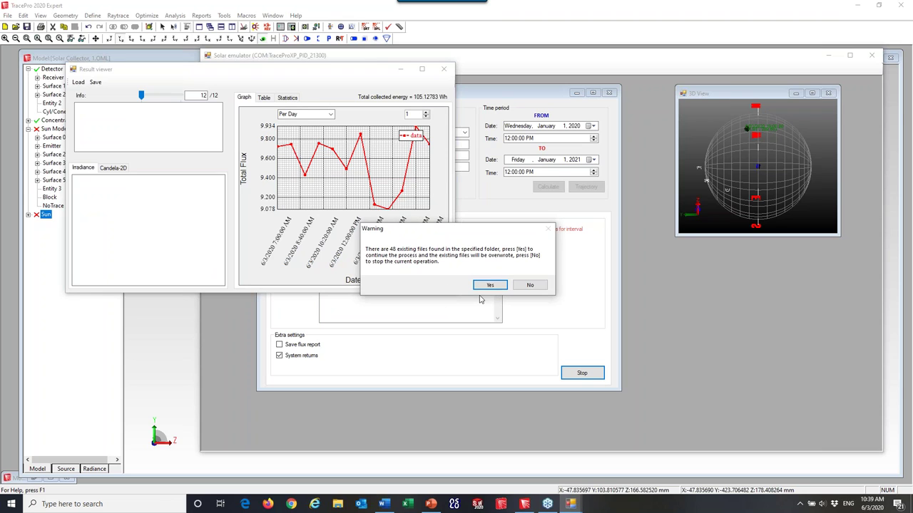
click(491, 286)
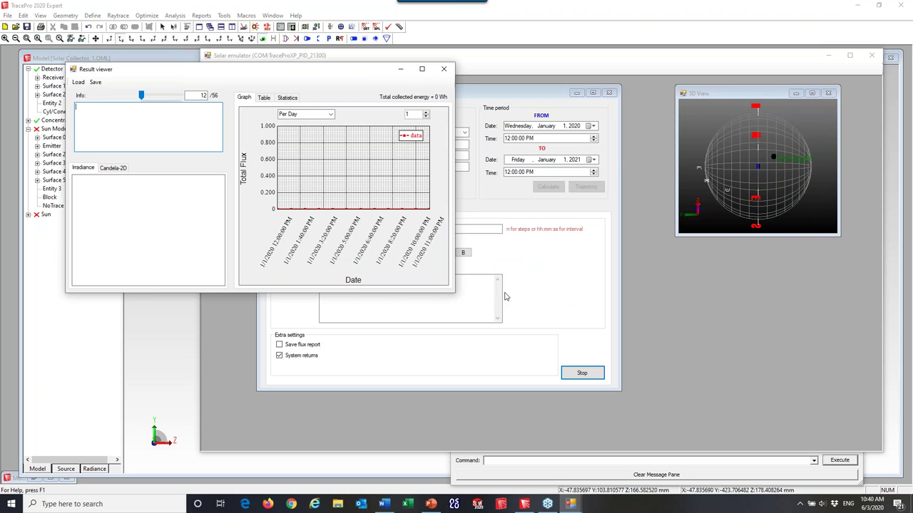
click(588, 374)
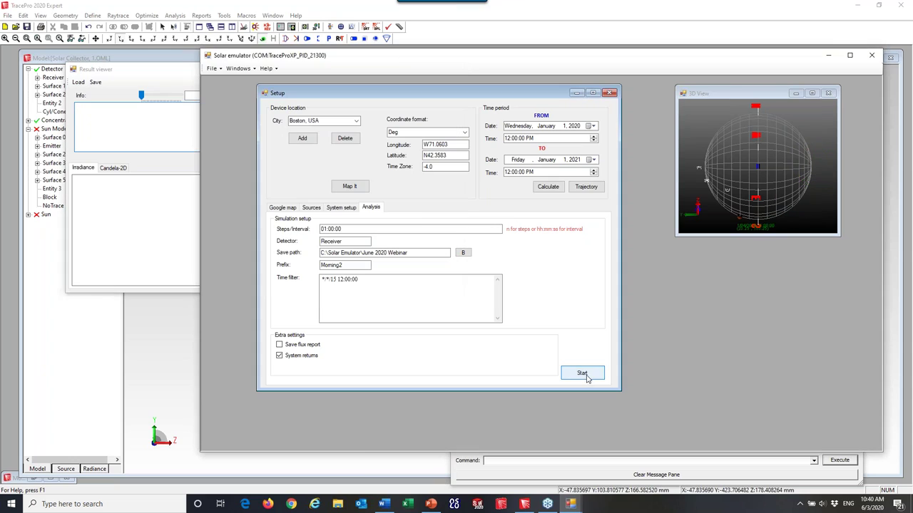
Change Steps/Interval to 24:00:00 and restart the simulation.
click(323, 229)
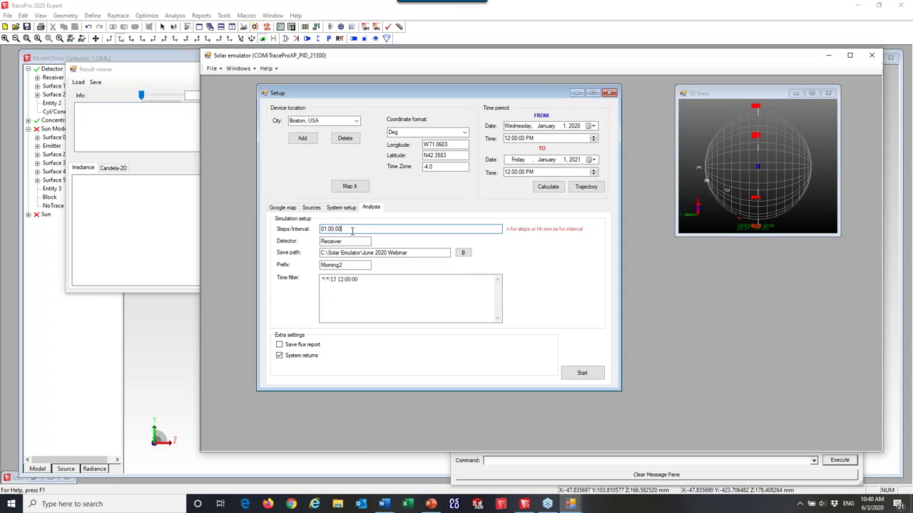
key(shift+Home)
text(2)
click(572, 373)
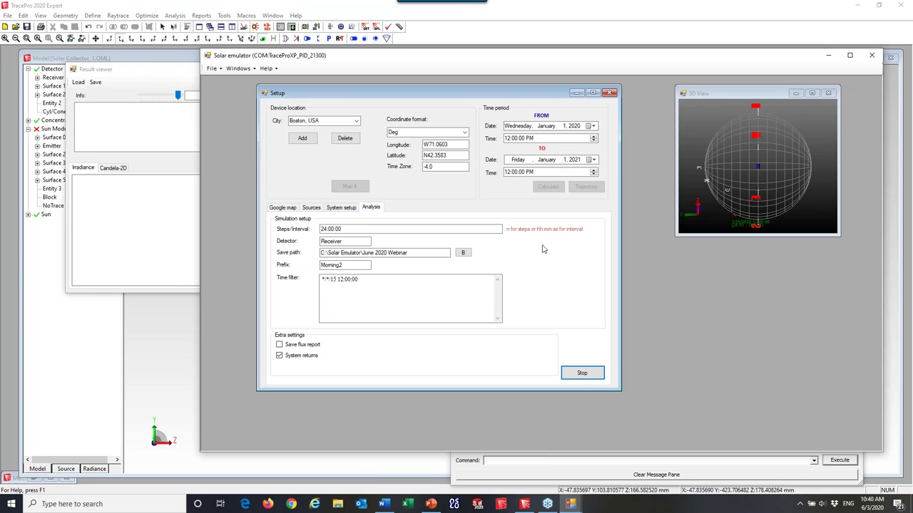
Set the Result viewer graph to Per Year, then stop the run and close the Solar emulator.
click(158, 71)
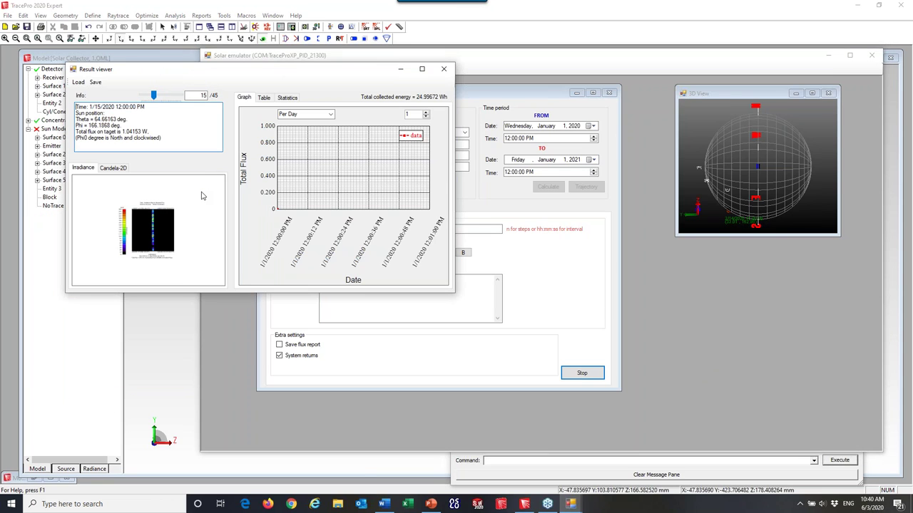
click(83, 127)
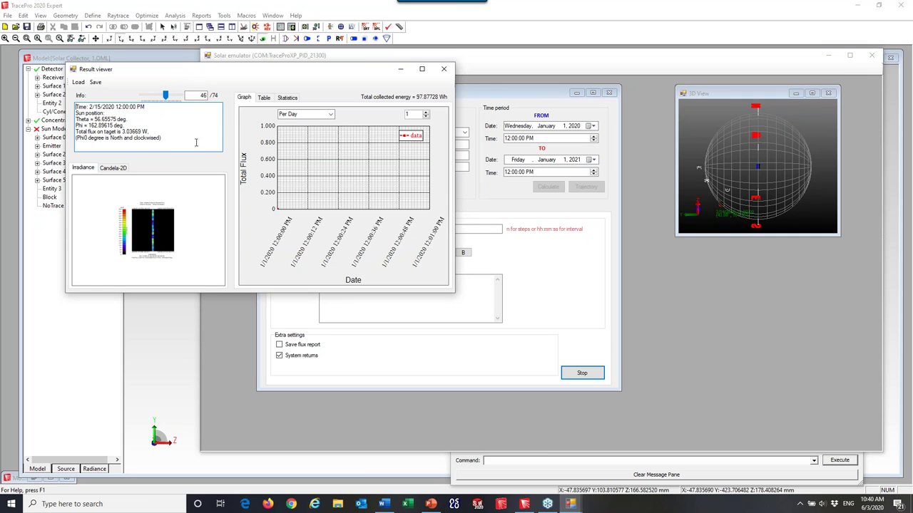
click(330, 114)
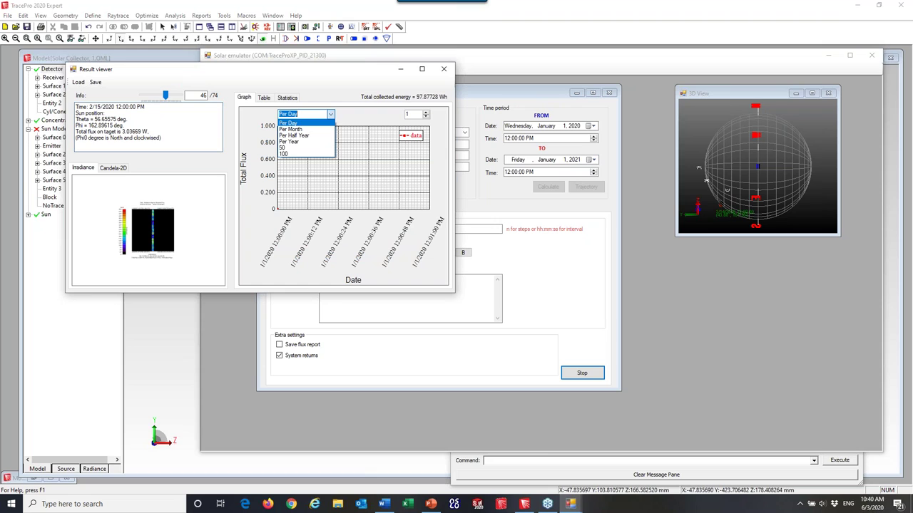
click(301, 142)
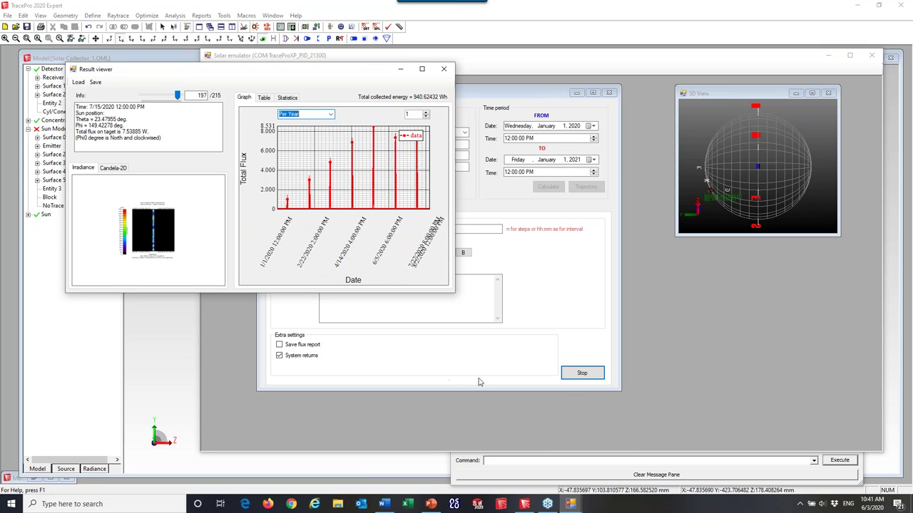
click(582, 374)
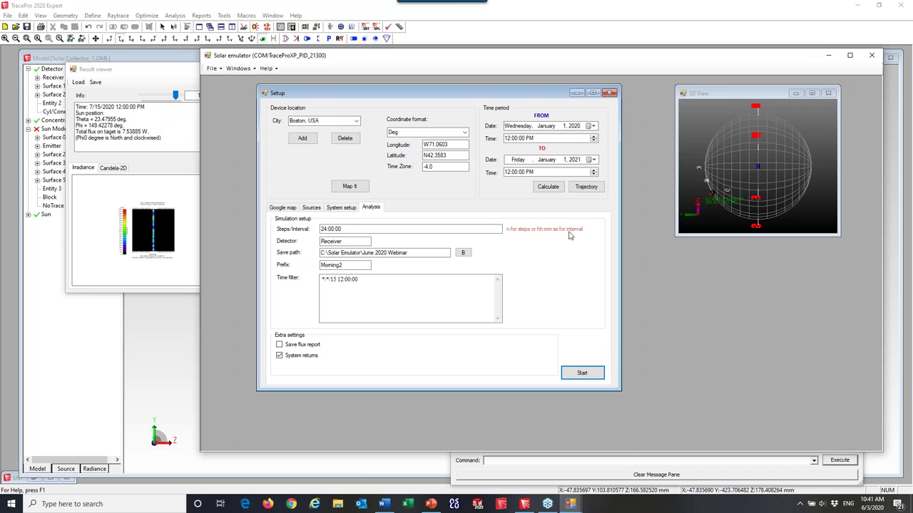
click(828, 55)
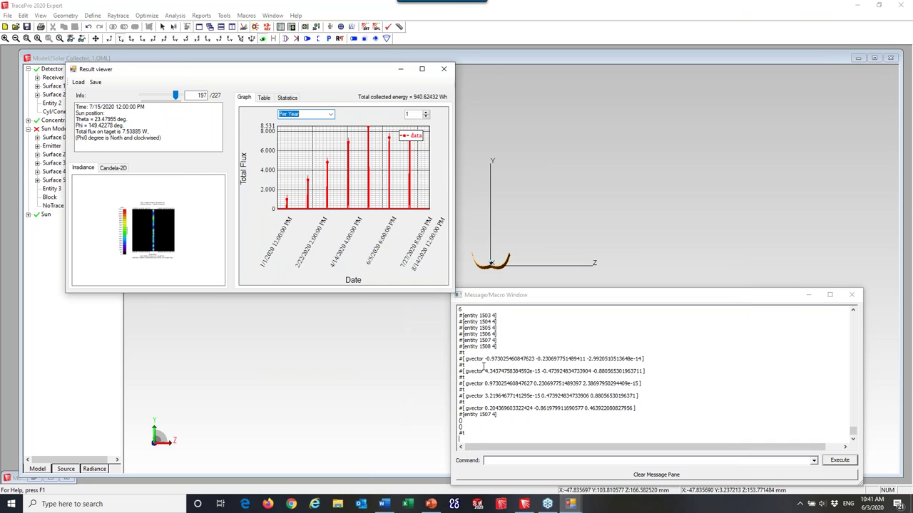
Close the Message/Macro and Result viewer windows and minimize the solar collector model.
click(852, 295)
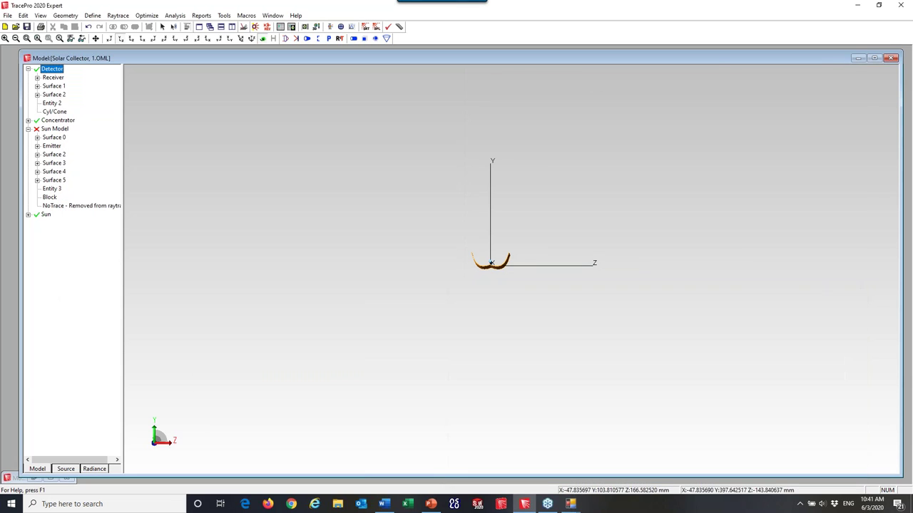
click(857, 58)
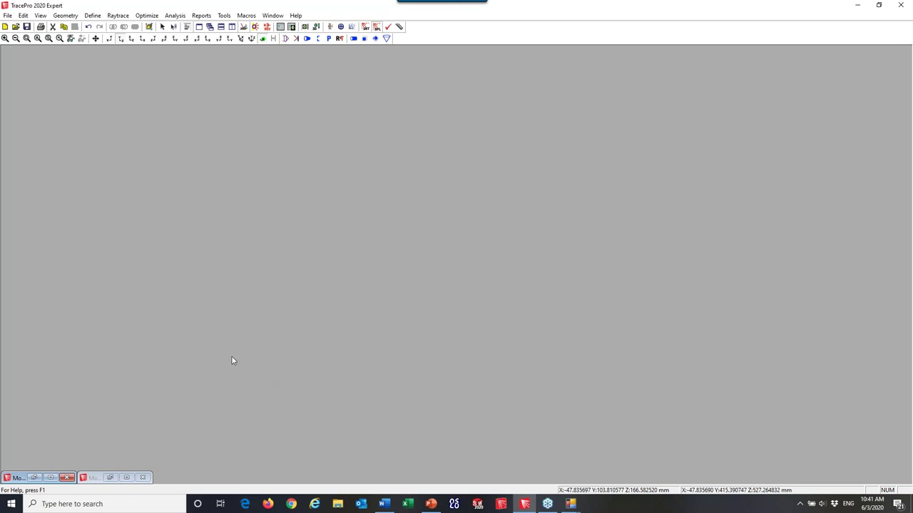
click(33, 477)
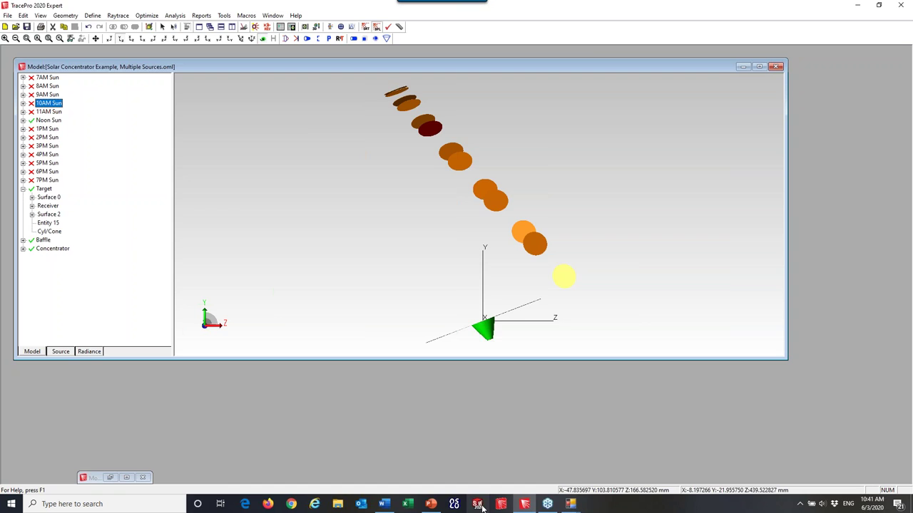
In PowerPoint, go to slide 16 and run the slide show from it.
click(430, 504)
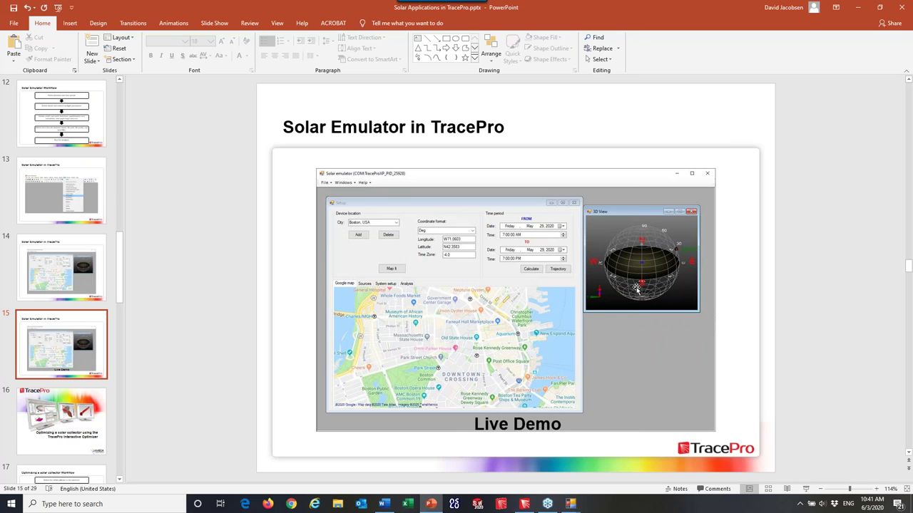
scroll(637, 290, down, 1)
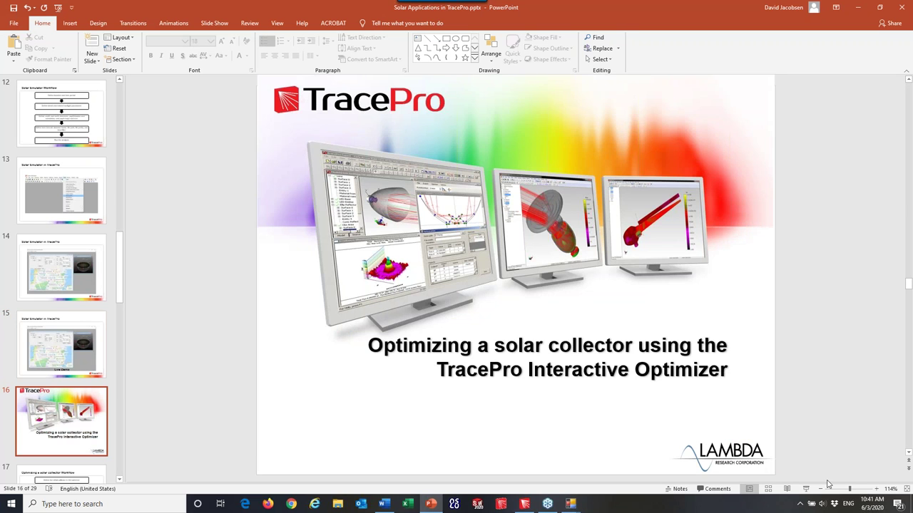
click(806, 490)
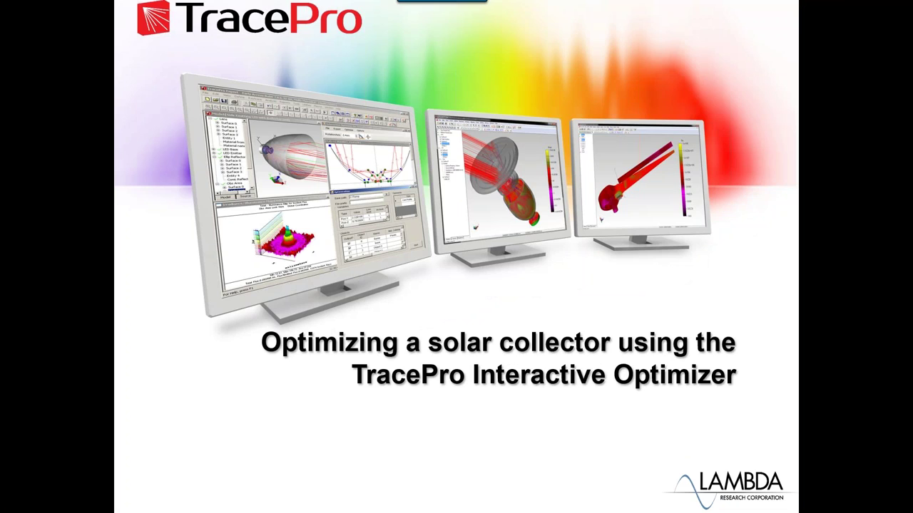
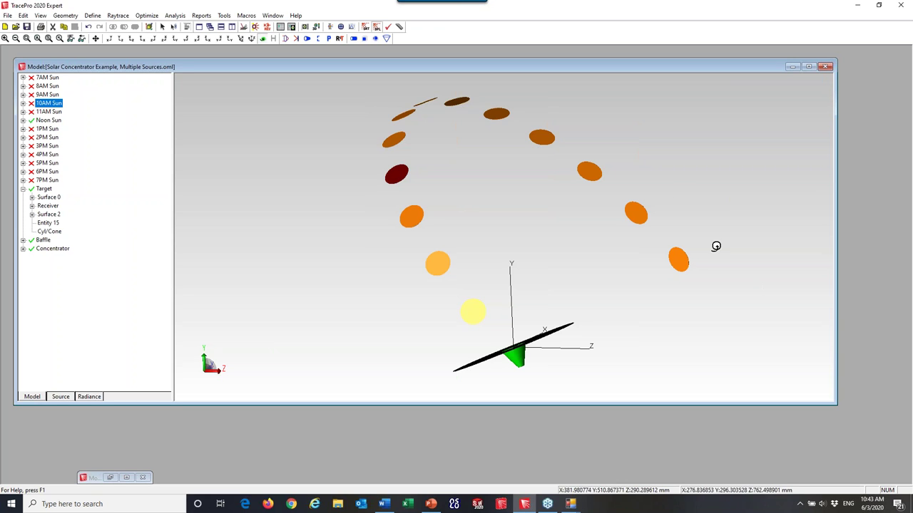
View the hourly sun disc arc from a standard side view and orbited angles, then collapse Target.
drag(406, 188, 524, 219)
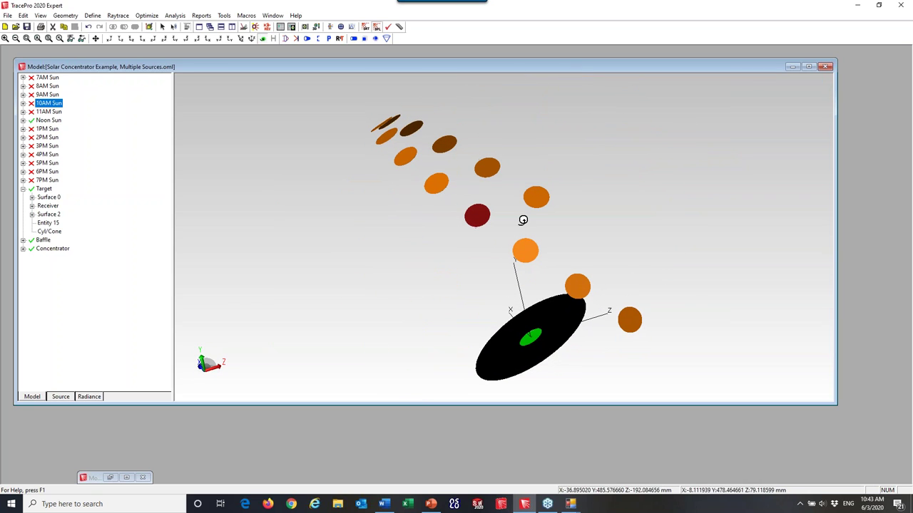
click(119, 38)
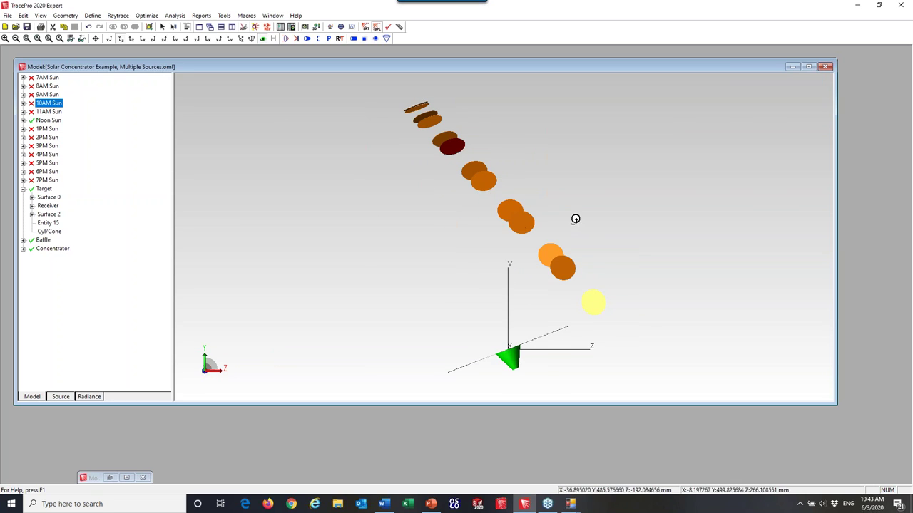
drag(574, 221, 517, 216)
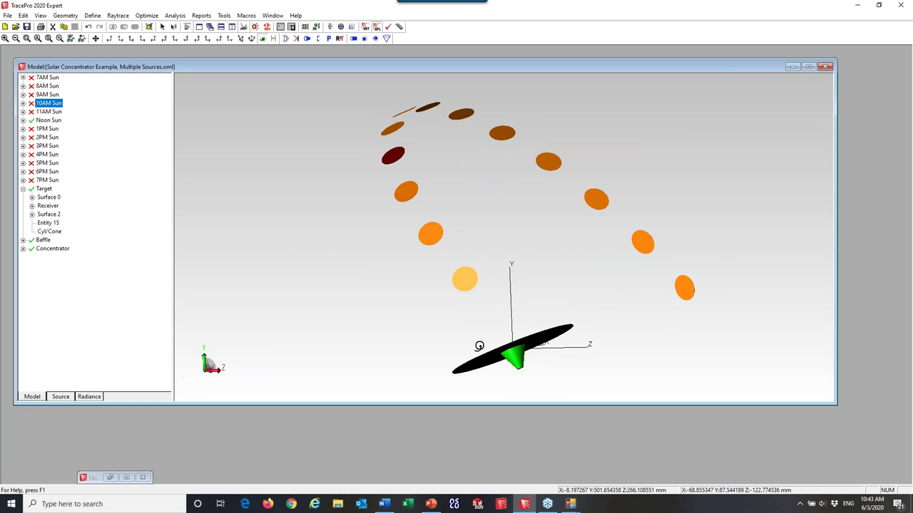
drag(534, 312, 531, 350)
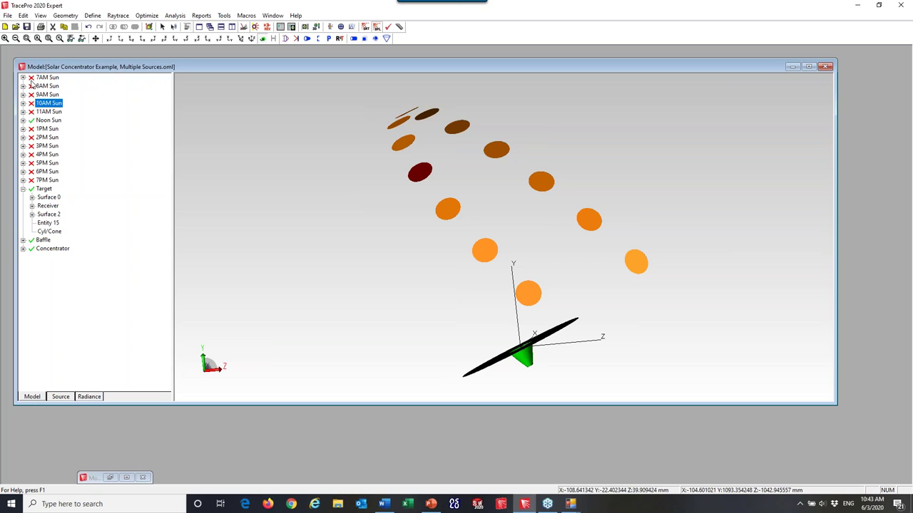
click(23, 189)
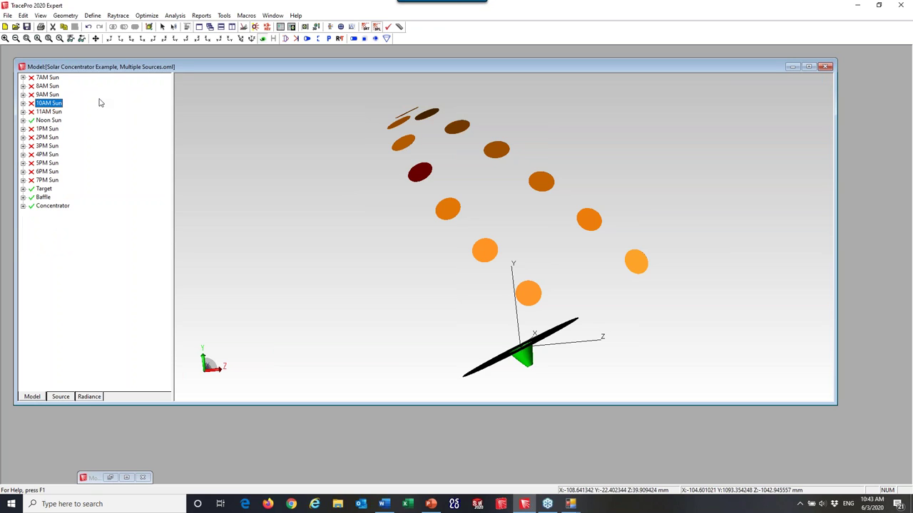
Attempt an Analysis Mode raytrace, close the no-sources message log, and refresh Ray Sorting.
click(254, 27)
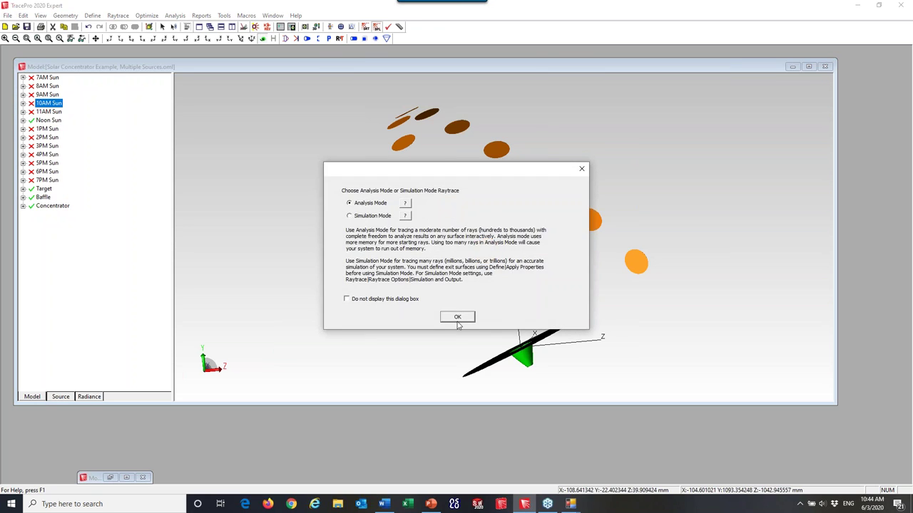
click(461, 318)
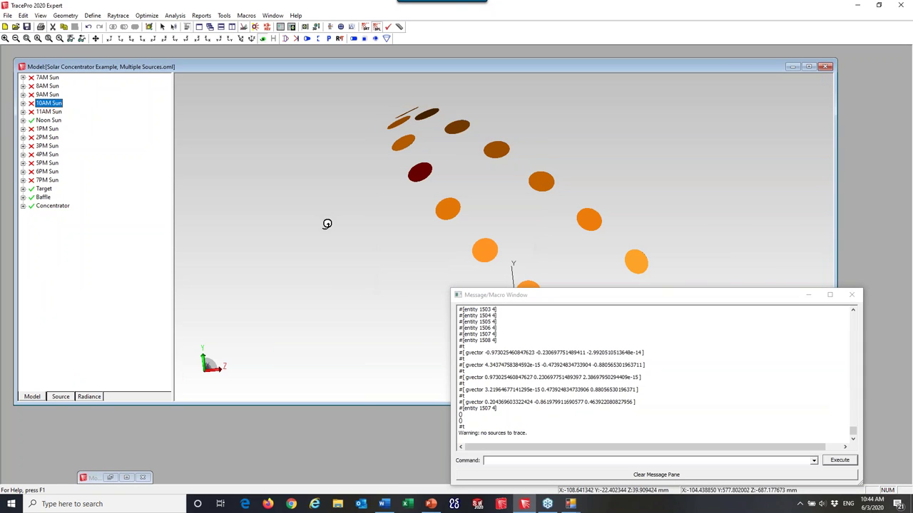
click(852, 296)
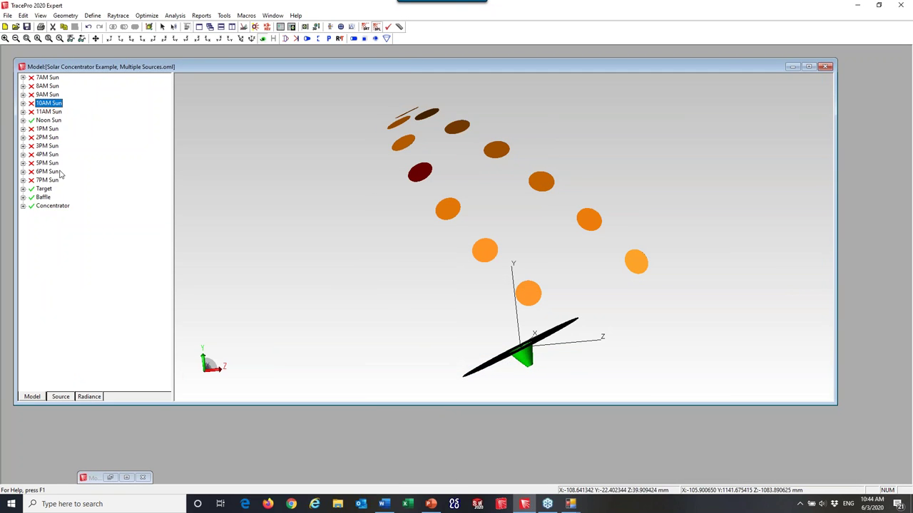
click(177, 15)
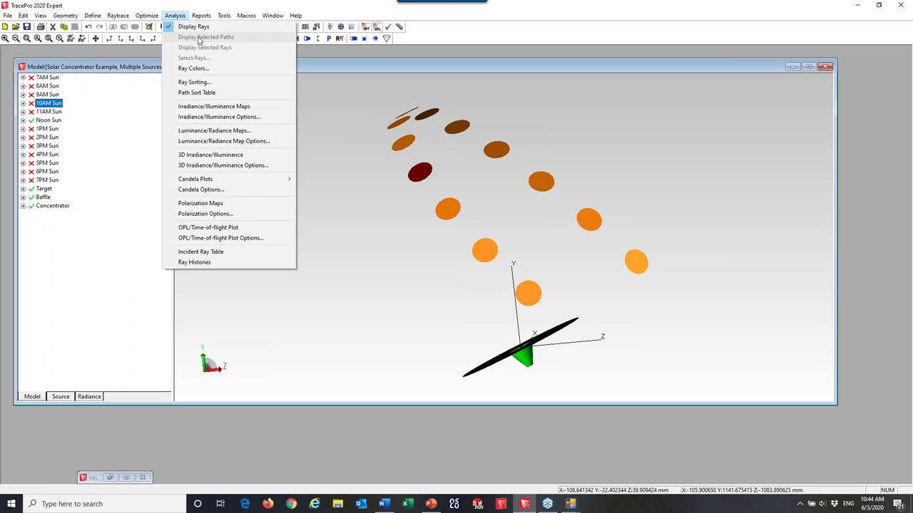
click(193, 84)
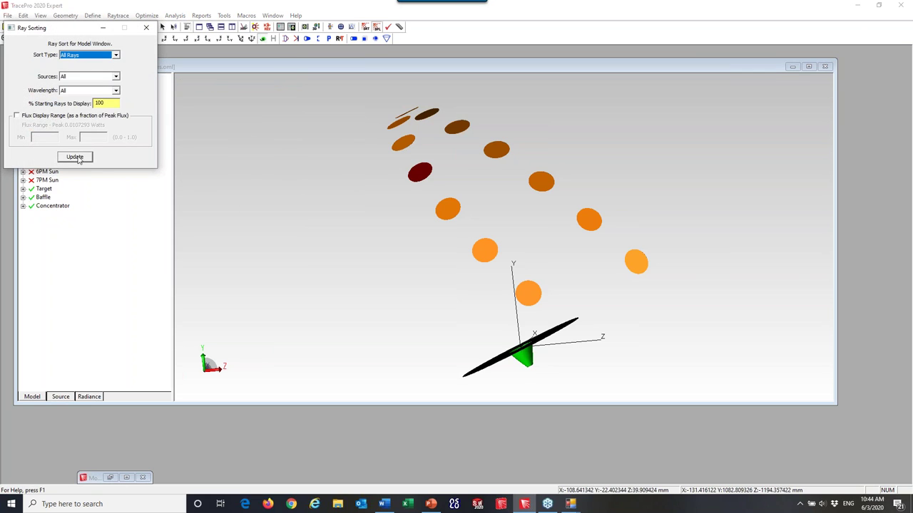
click(79, 158)
click(147, 27)
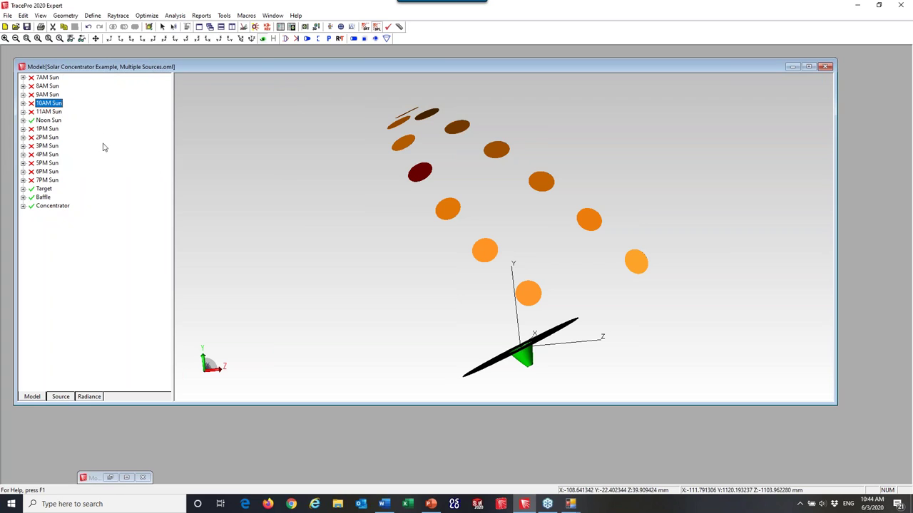
Select the Receiver surface and enable Noon Sun/Emitter as the surface source for tracing.
click(22, 189)
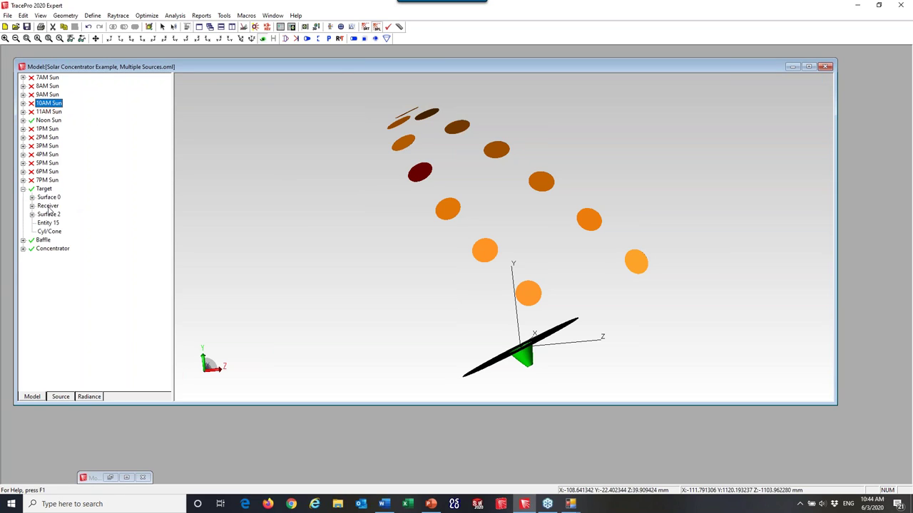
click(48, 206)
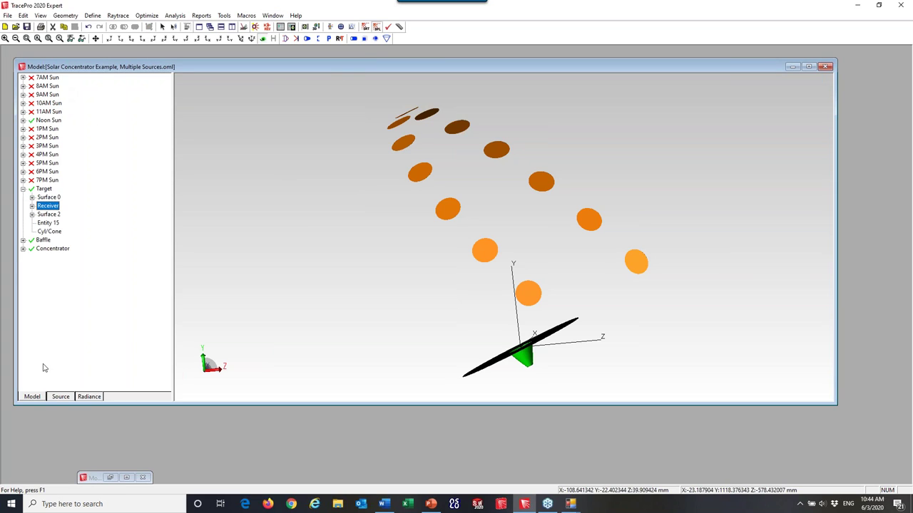
click(60, 398)
click(23, 87)
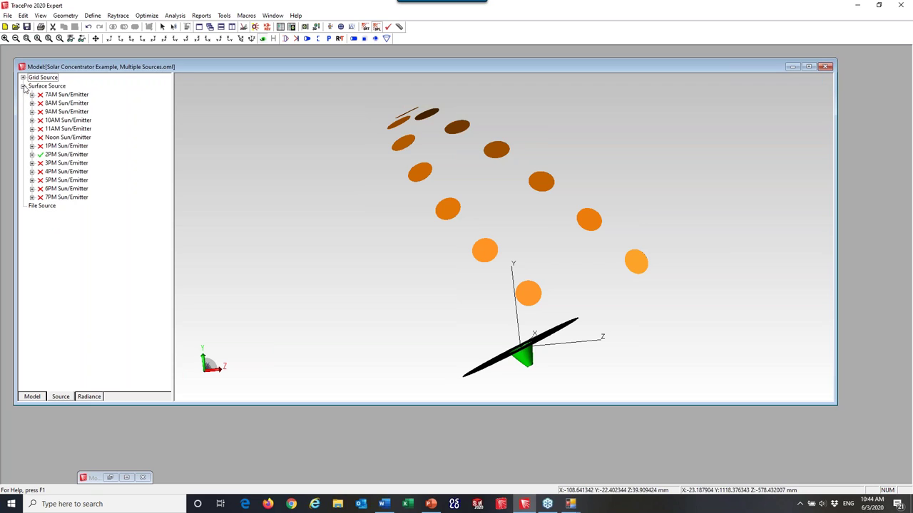
click(45, 154)
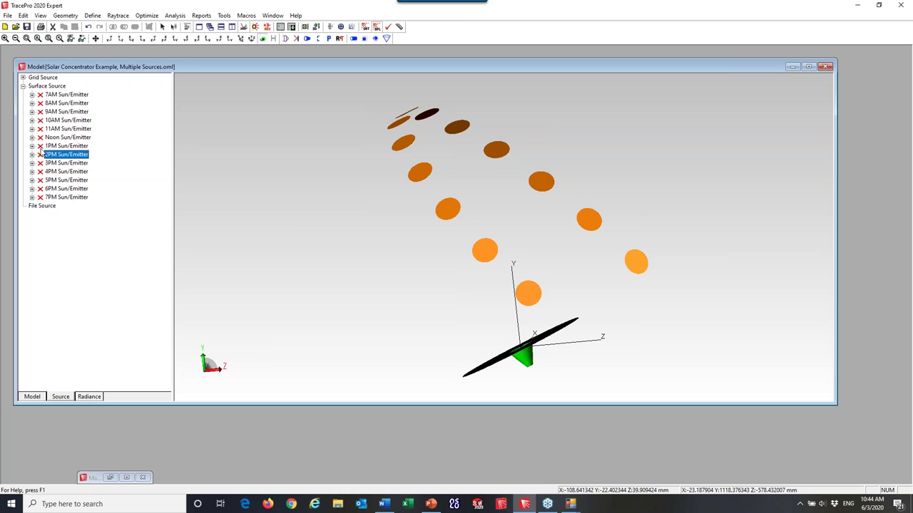
click(41, 138)
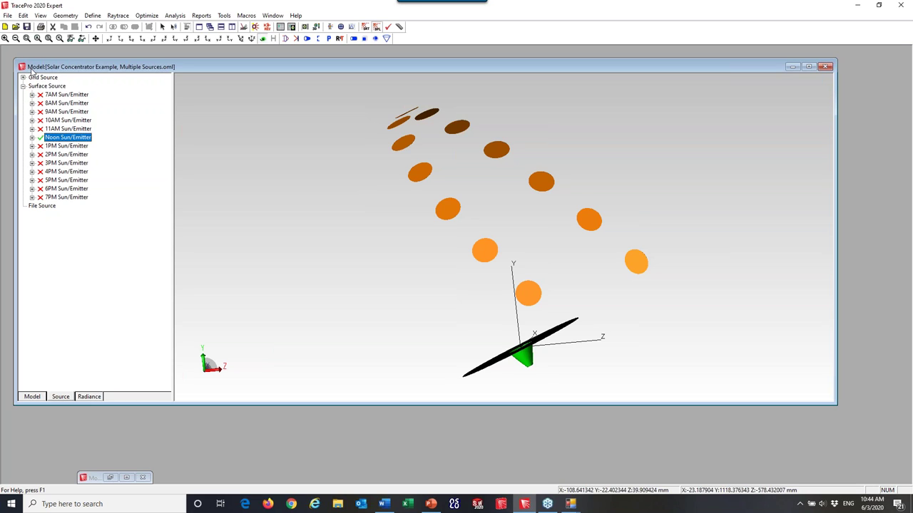
click(33, 396)
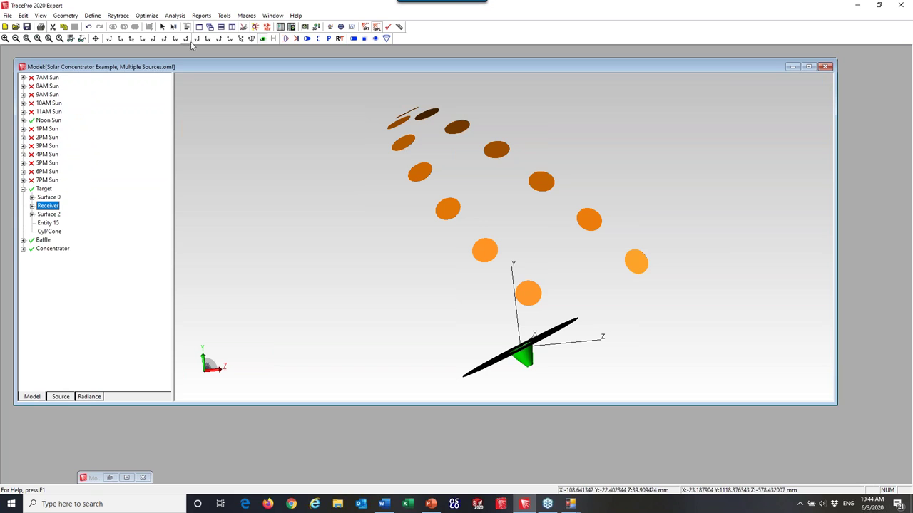
click(255, 27)
Raytrace the noon sun in Analysis Mode and review the Receiver's irradiance map.
click(449, 315)
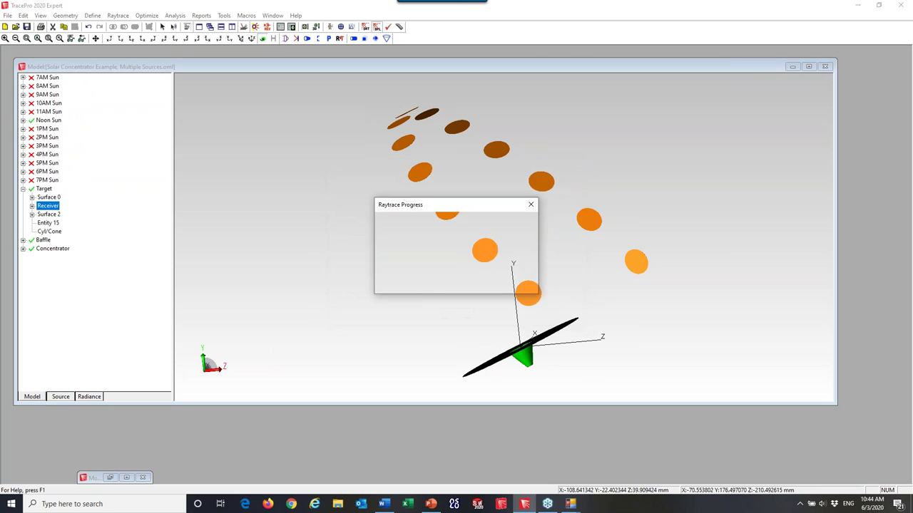
mouse_move(499, 332)
mouse_down()
mouse_move(511, 322)
mouse_move(503, 321)
mouse_up()
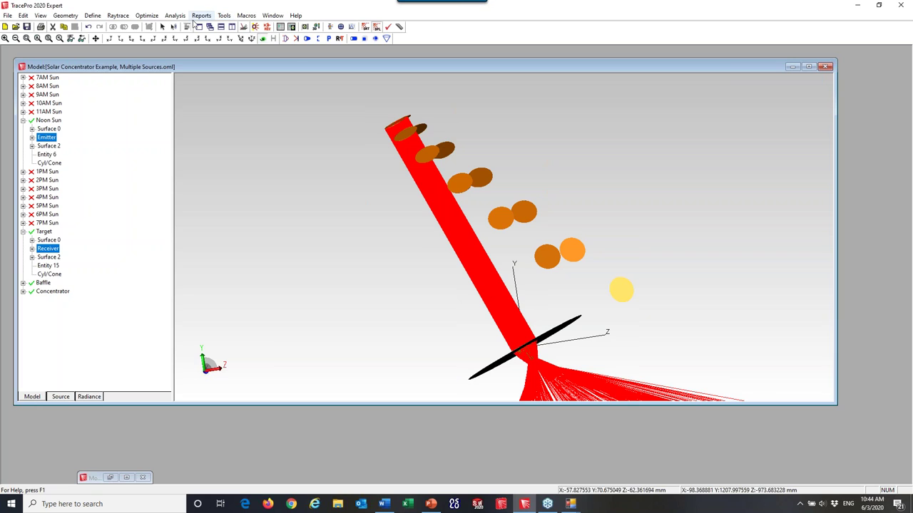
click(175, 15)
click(214, 105)
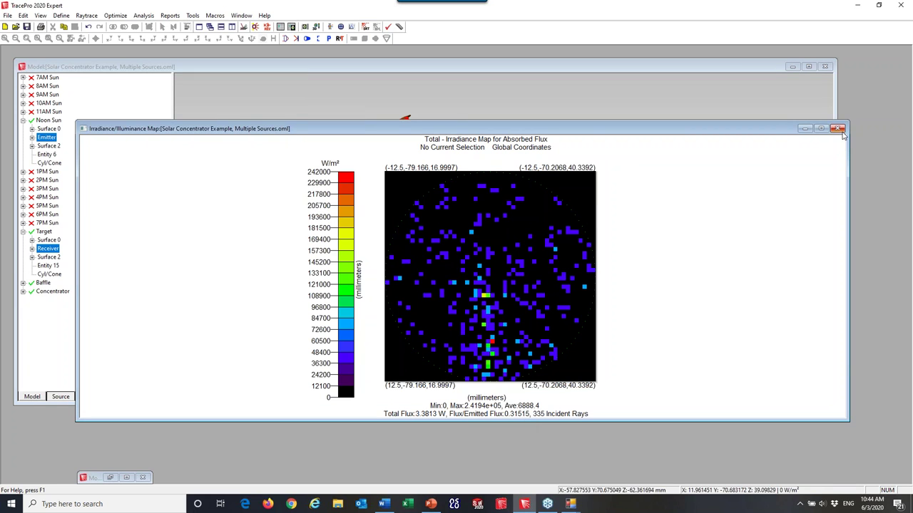
click(838, 129)
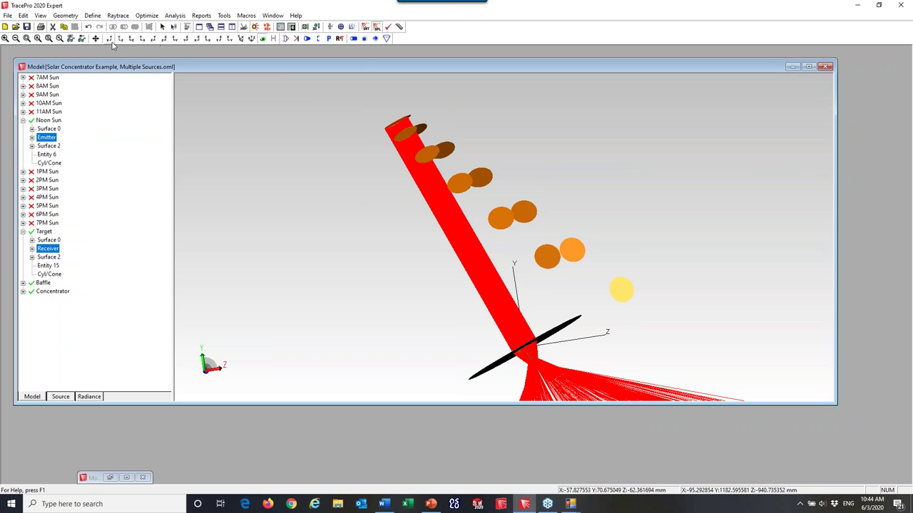
Orbit the model to see the sun arc edge-on, then launch the Interactive Optimizer.
click(122, 40)
drag(513, 307, 500, 322)
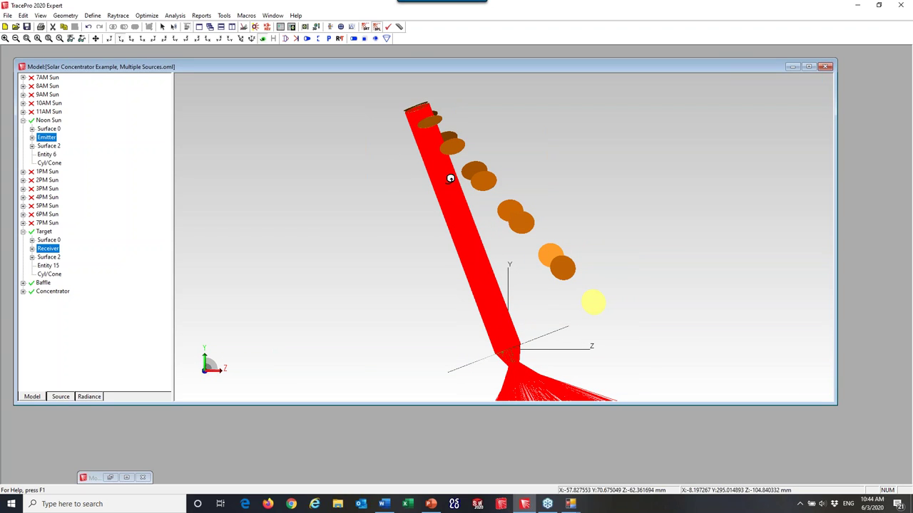
drag(460, 147, 521, 299)
drag(537, 252, 491, 179)
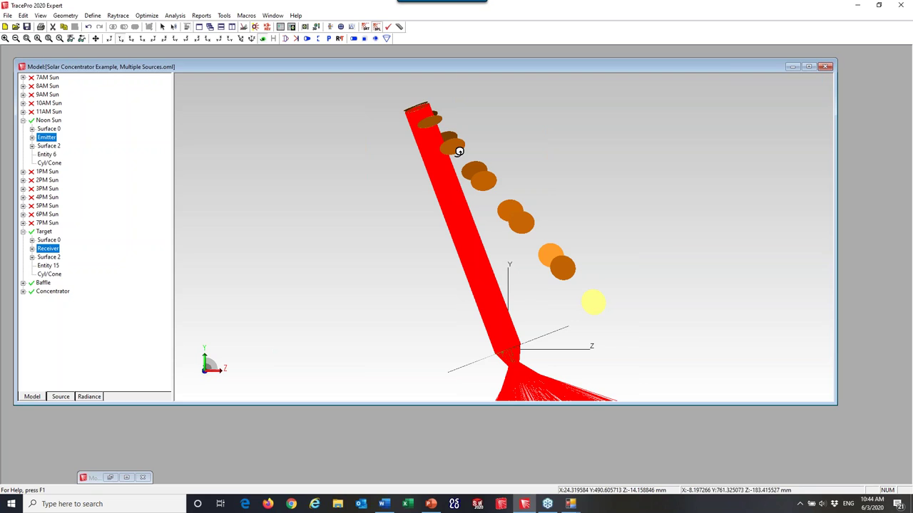
drag(489, 69, 497, 64)
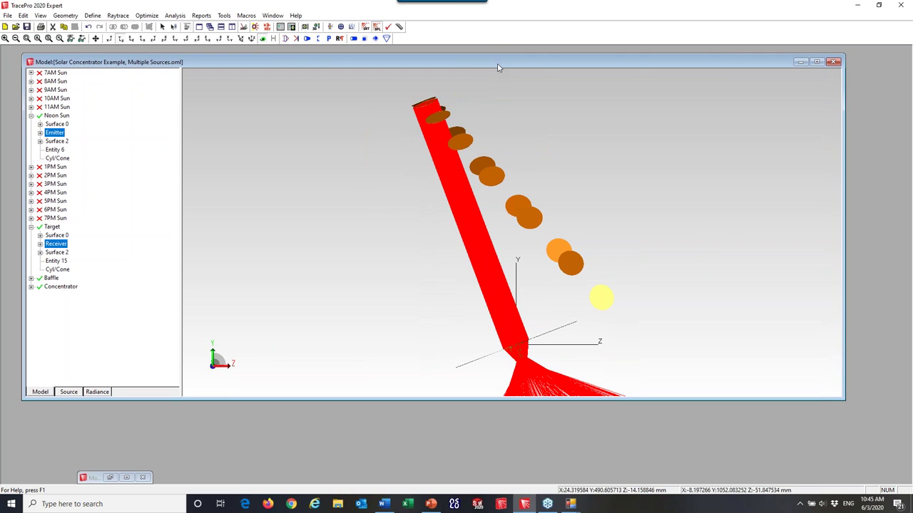
click(175, 15)
click(144, 16)
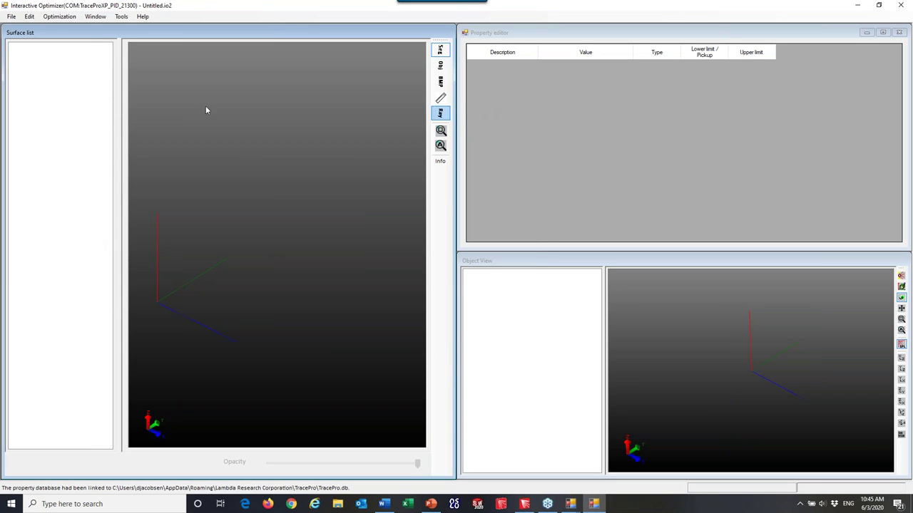
Open the recent file 'Solar Concentrator, Single Source' without loading its model into TracePro.
click(11, 16)
click(71, 94)
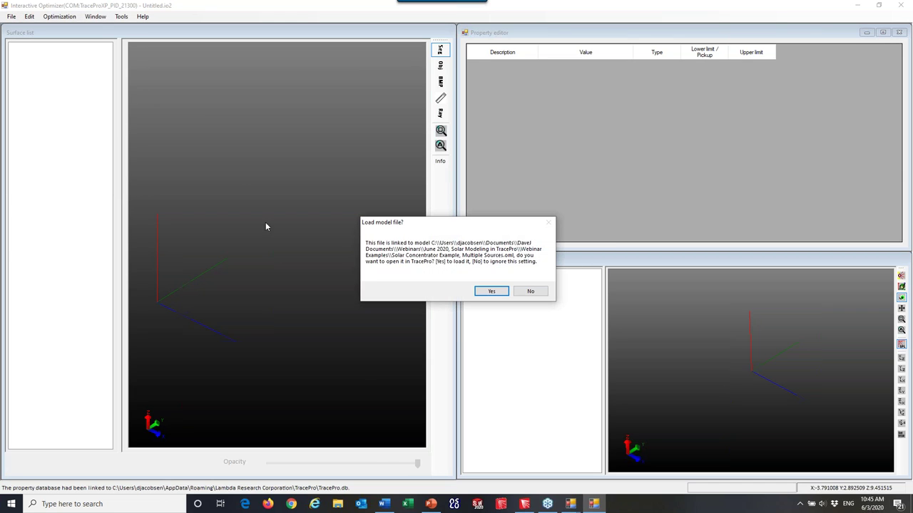
click(530, 292)
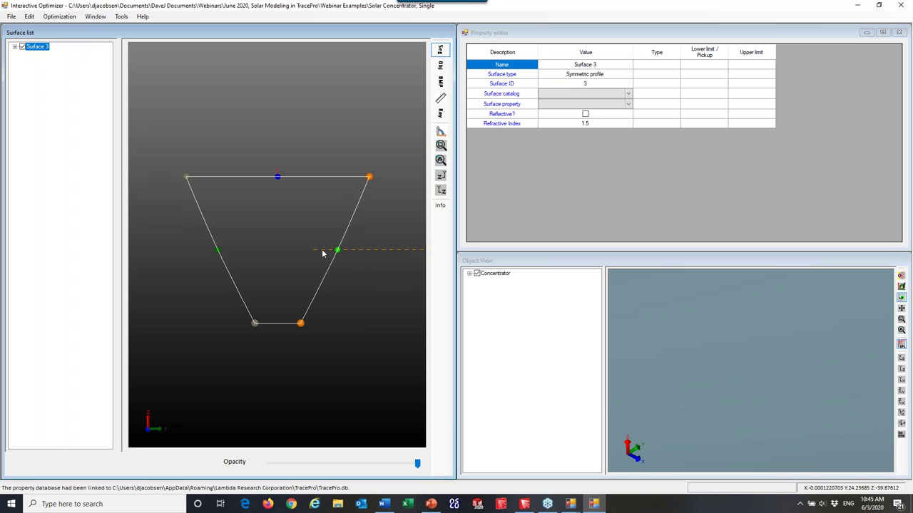
Check the segment curvature (±0.02) and right control point height (15–50) variables.
click(297, 181)
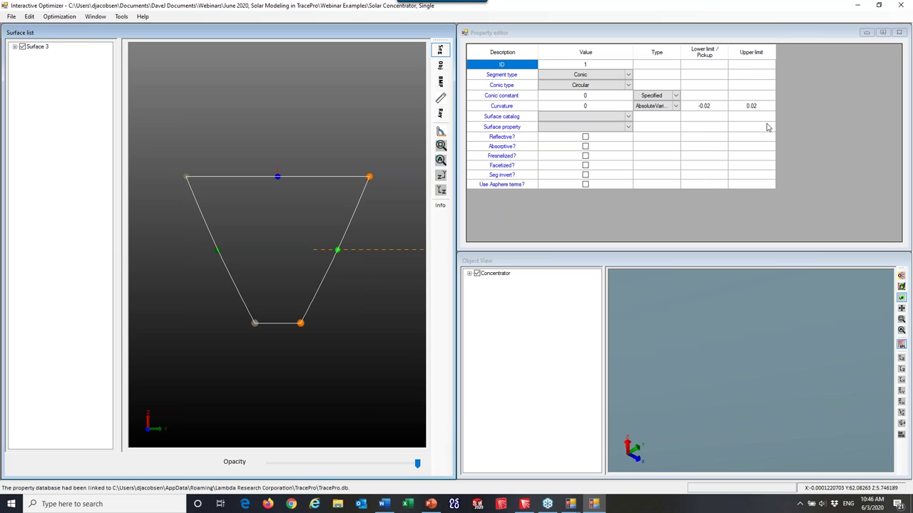
click(338, 253)
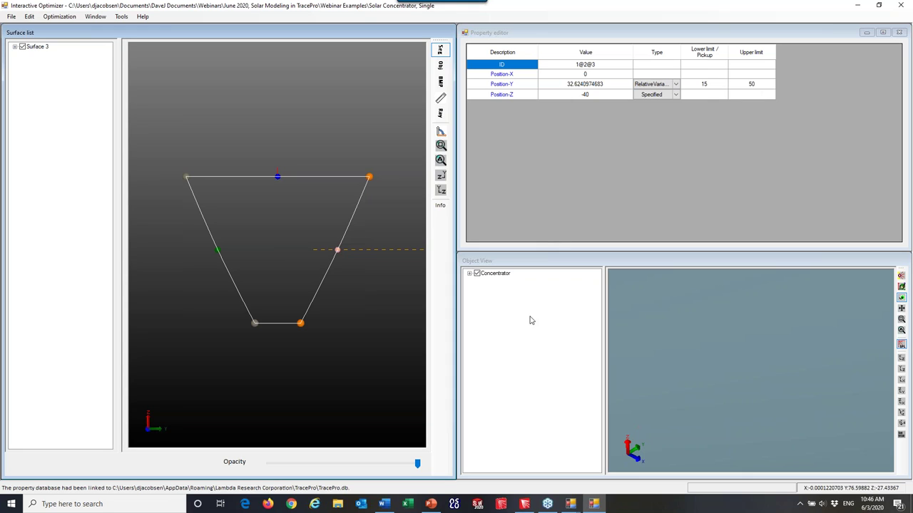
click(503, 289)
Expand Concentrator in Object View and orbit its 3D cone to inspect the shape and properties.
double_click(498, 274)
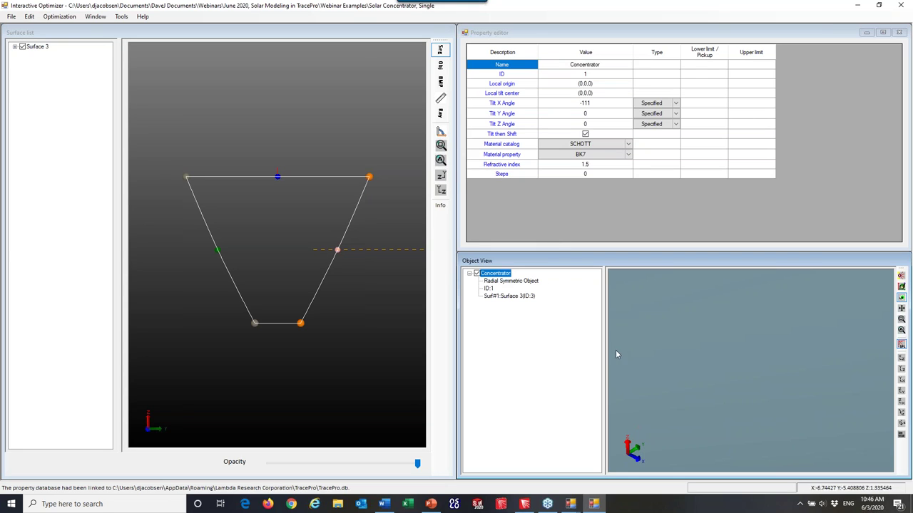
click(722, 319)
mouse_move(760, 375)
mouse_down()
mouse_move(694, 361)
mouse_move(844, 387)
mouse_move(767, 366)
mouse_up()
drag(738, 357, 628, 397)
drag(819, 407, 721, 407)
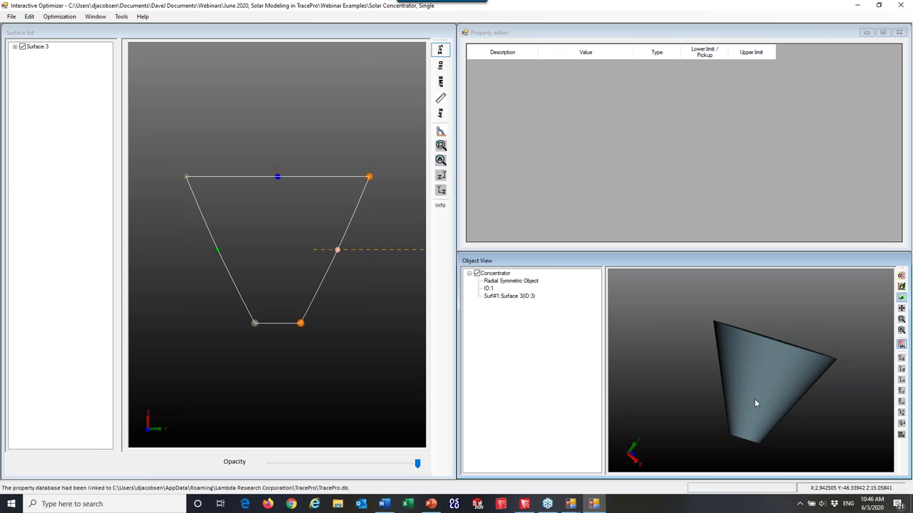
drag(749, 428, 807, 391)
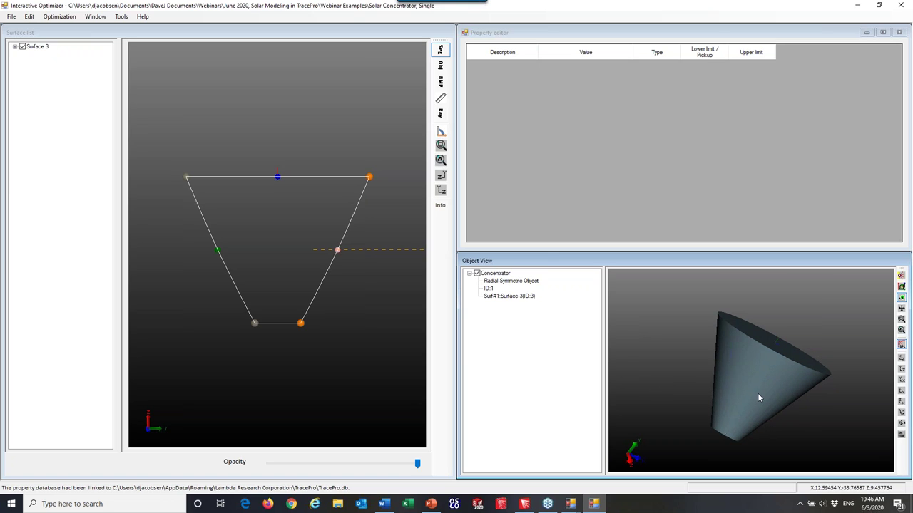
click(503, 275)
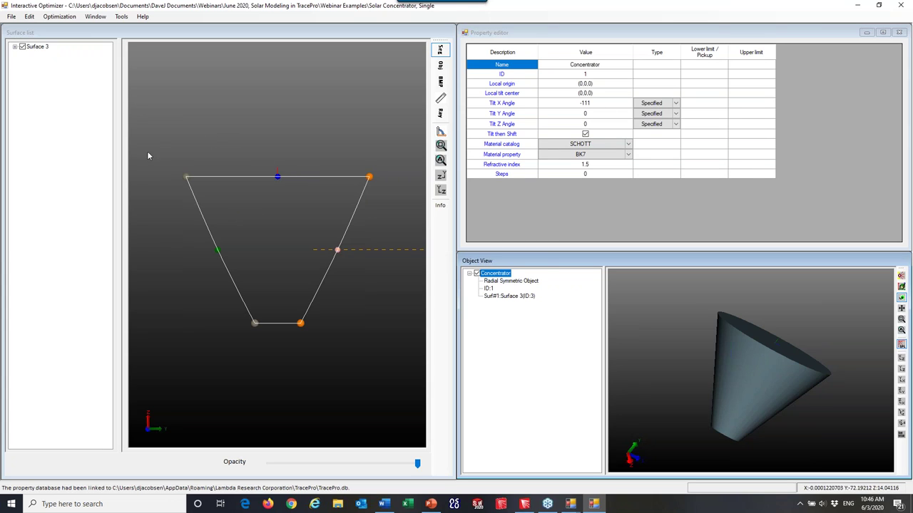
click(59, 20)
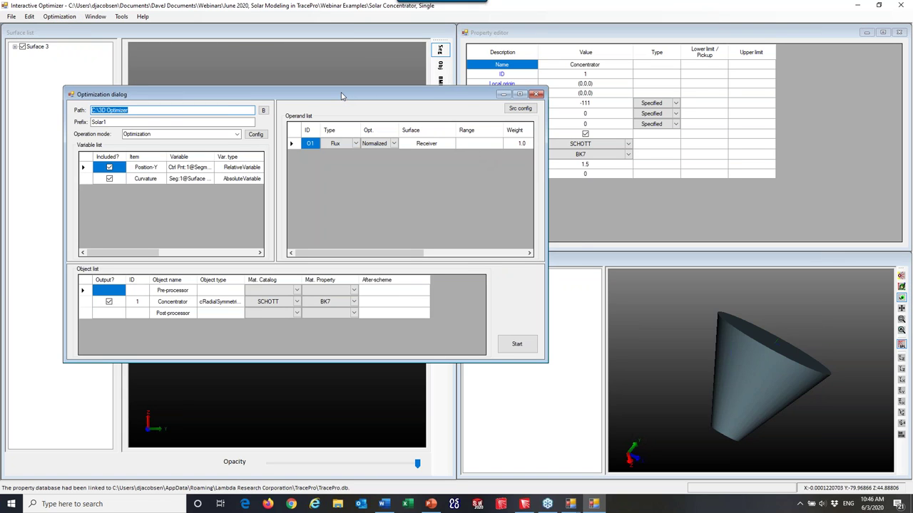
Move and enlarge the Optimization dialog showing Position-Y, Curvature and Receiver flux, then switch to TracePro.
drag(338, 93, 378, 60)
drag(581, 328, 752, 388)
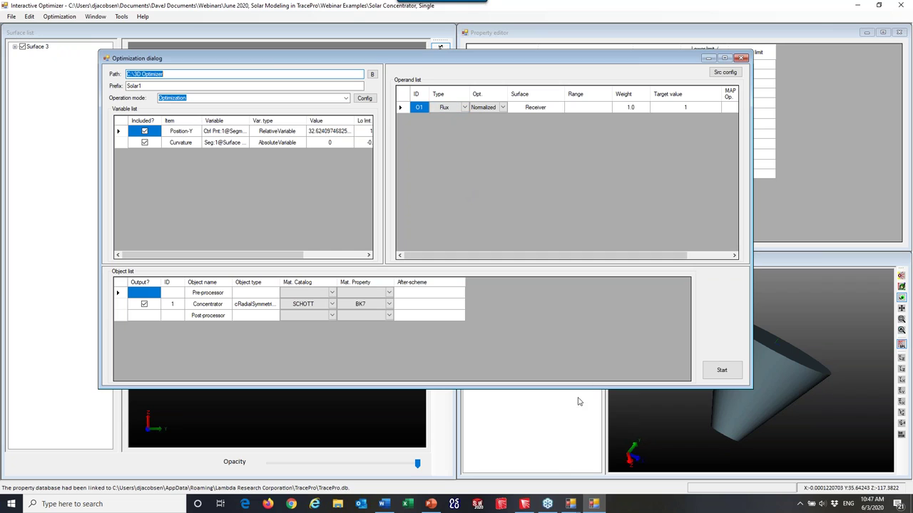
click(525, 503)
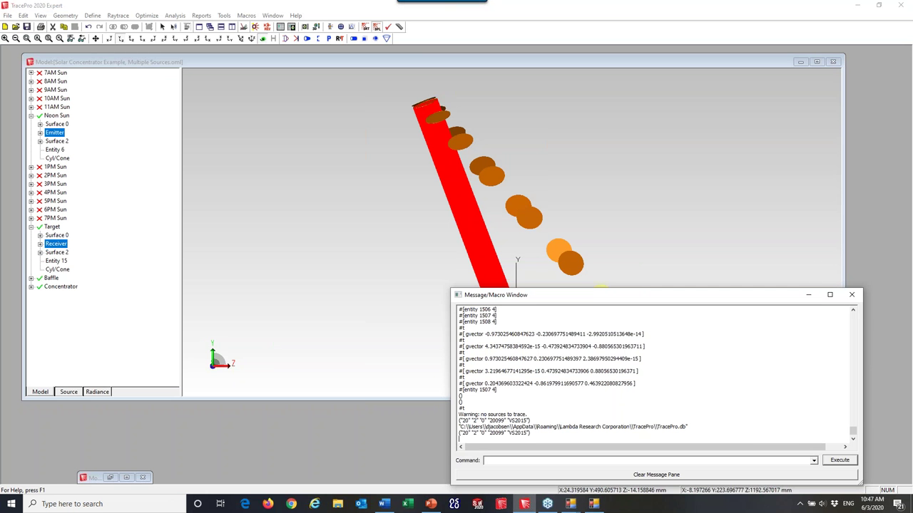
Close the message log, redraw without rays, and zoom-window onto the green concentrator cone.
click(852, 294)
click(366, 26)
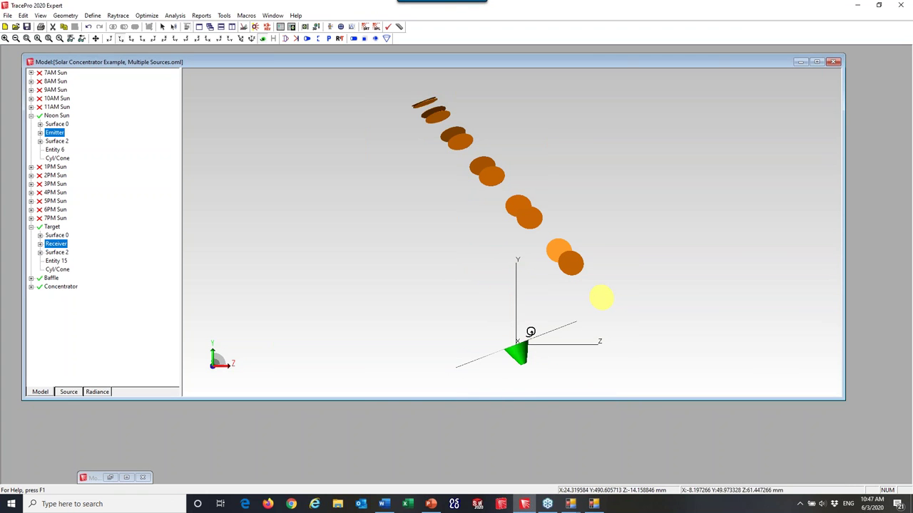
click(26, 37)
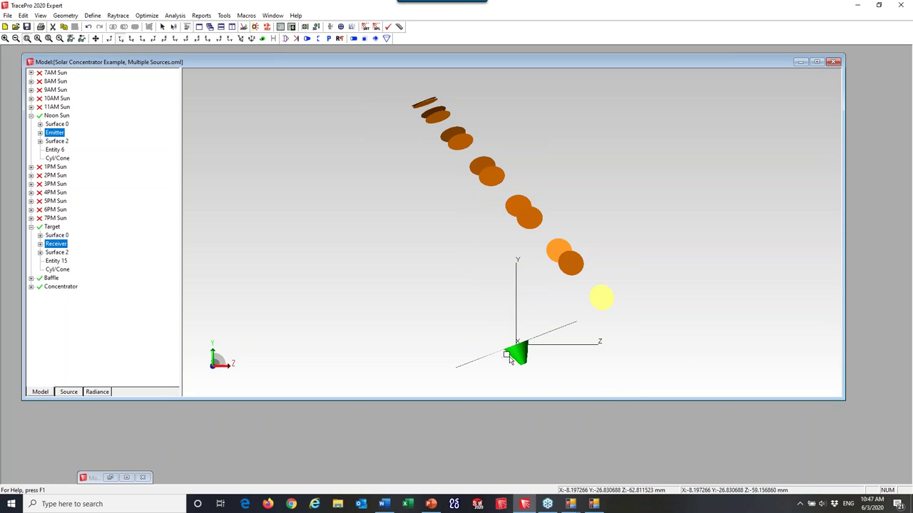
drag(499, 349, 554, 380)
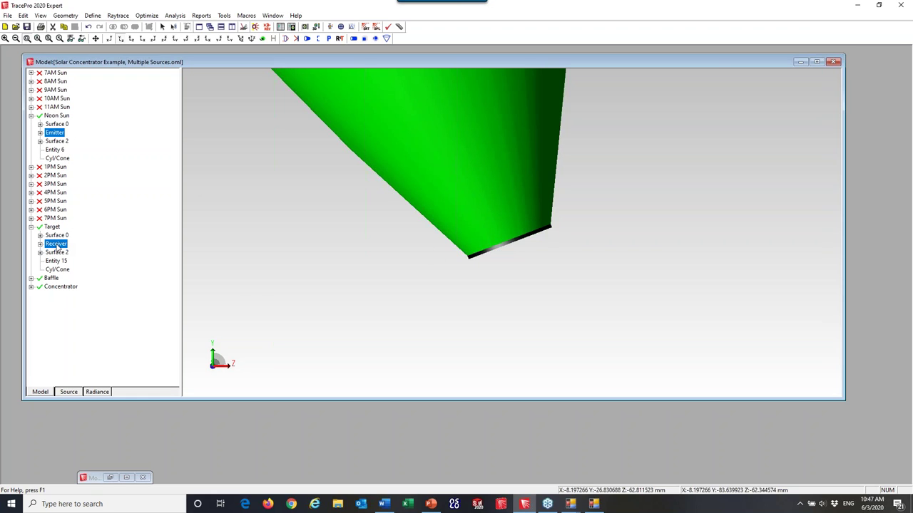
click(594, 505)
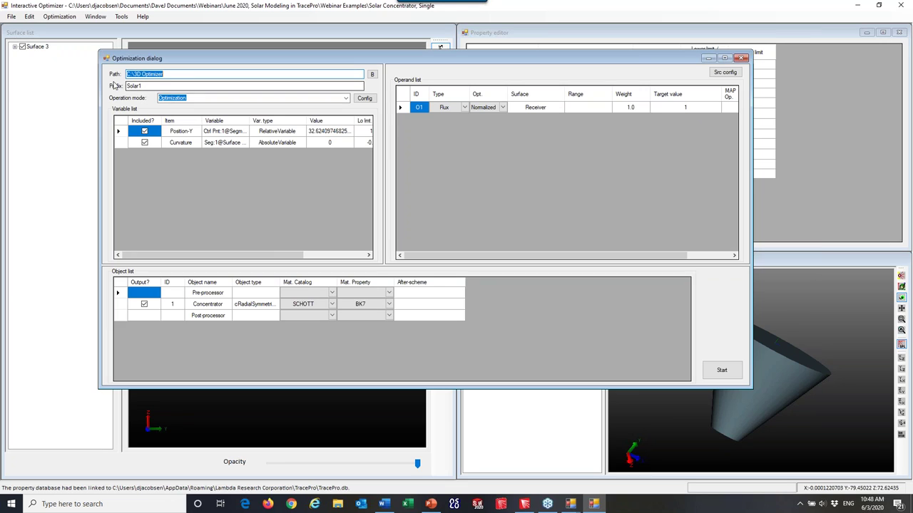
Set the run prefix to Morning1, start the optimization, and bring its log window forward.
double_click(152, 86)
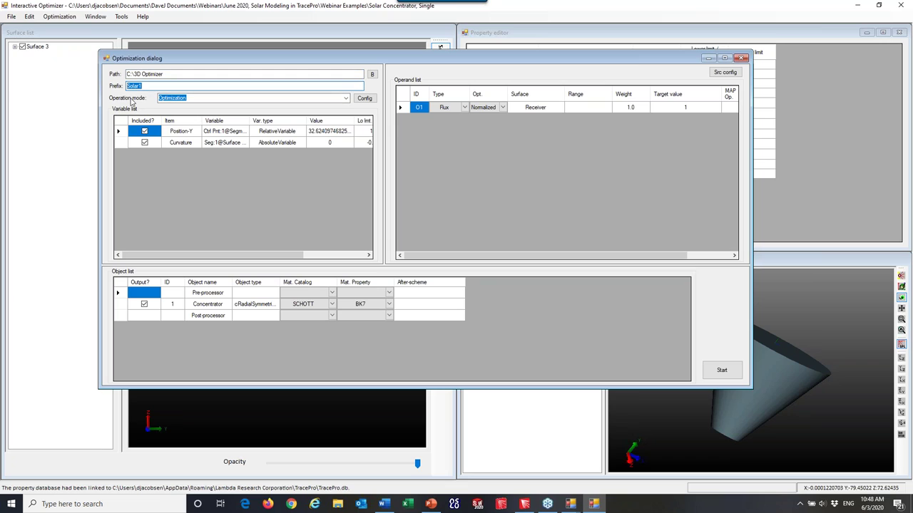
text(Mo)
click(722, 370)
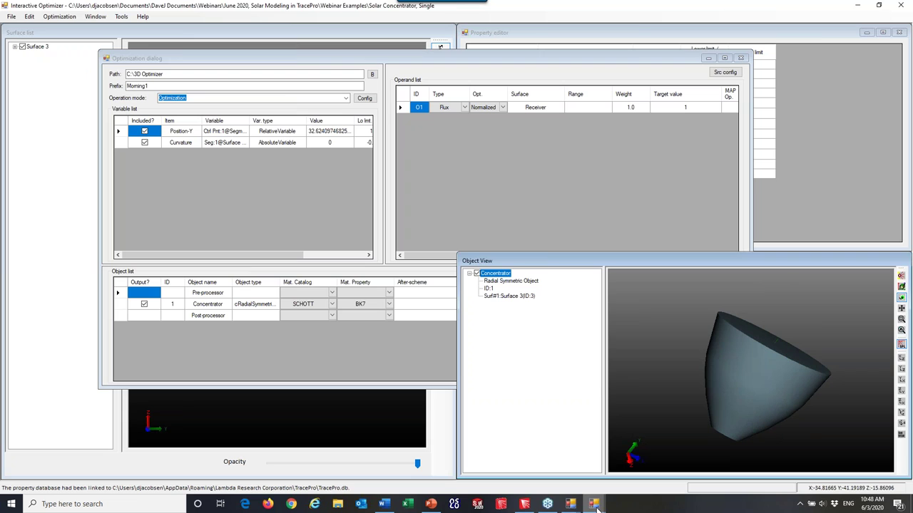
mouse_move(593, 504)
click(646, 460)
drag(121, 9, 281, 33)
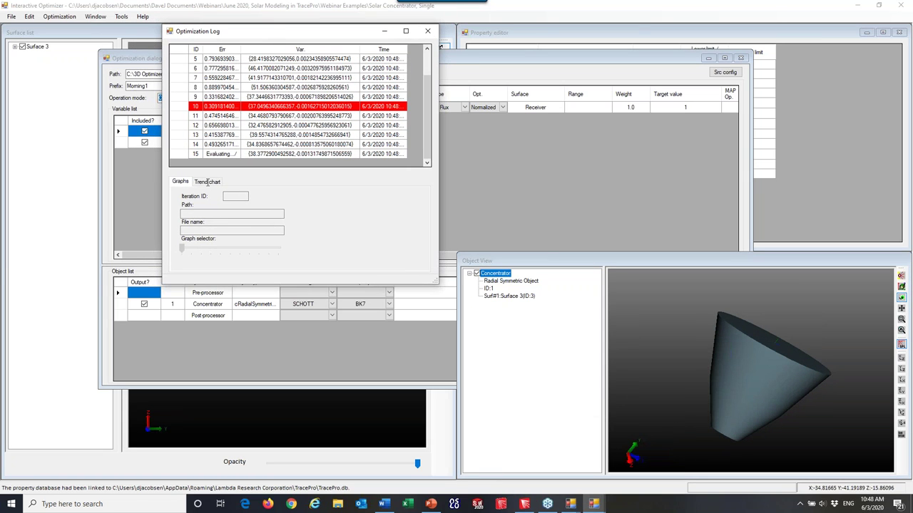
Show the Trend chart to follow the error dropping to about 0.097 by iteration 26.
click(208, 182)
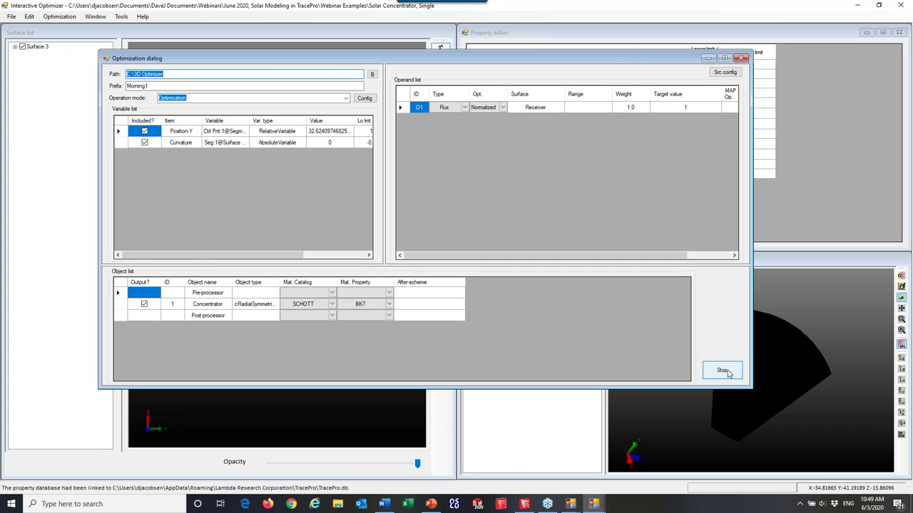
Dismiss the abort notice and apply iteration 26, creating its concentrator model in TracePro.
mouse_move(593, 504)
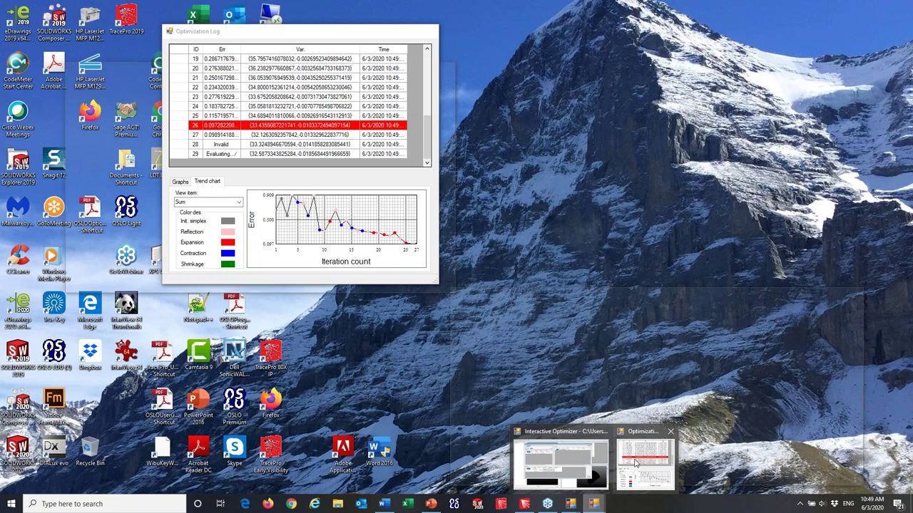
click(635, 462)
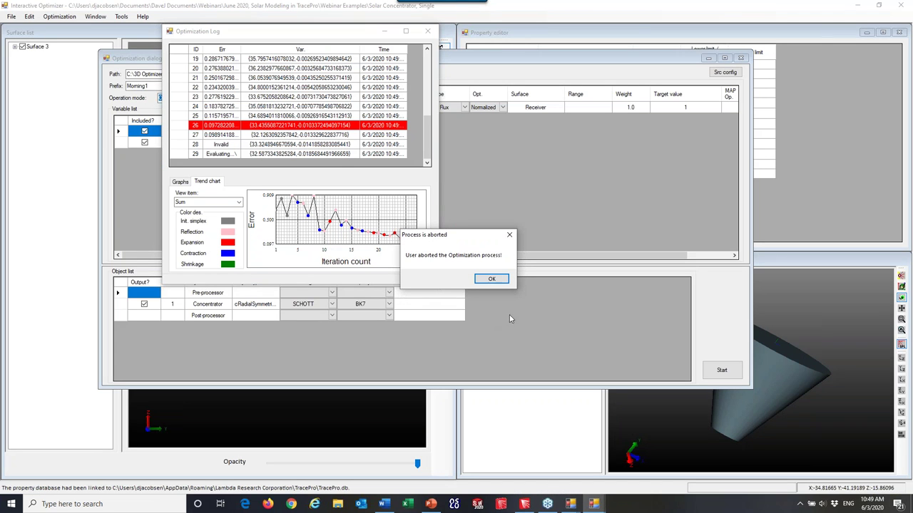
click(493, 279)
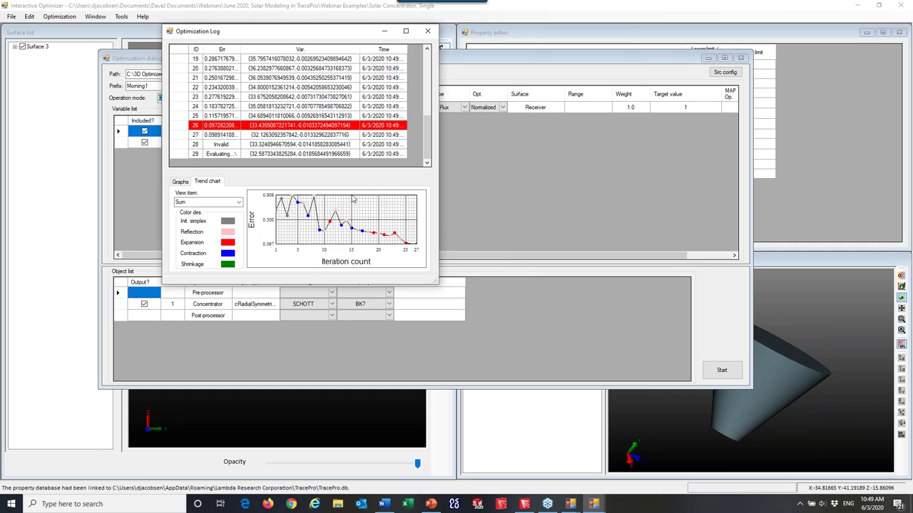
click(195, 126)
double_click(195, 127)
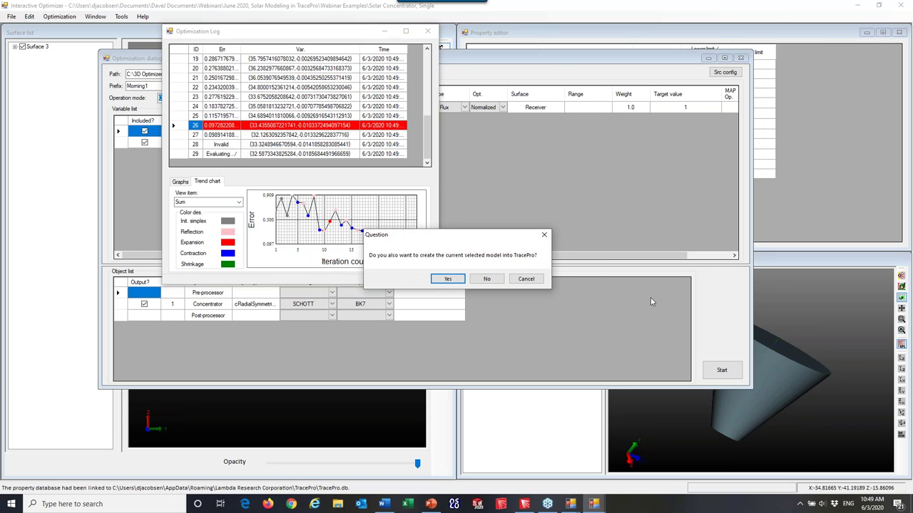
click(448, 279)
click(525, 504)
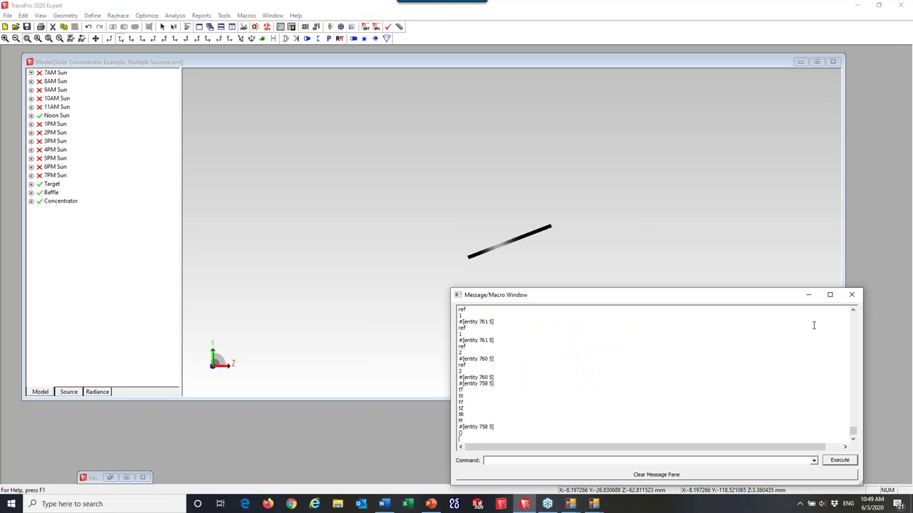
Close the message log and raytrace the updated concentrator in analysis mode.
click(852, 300)
click(60, 201)
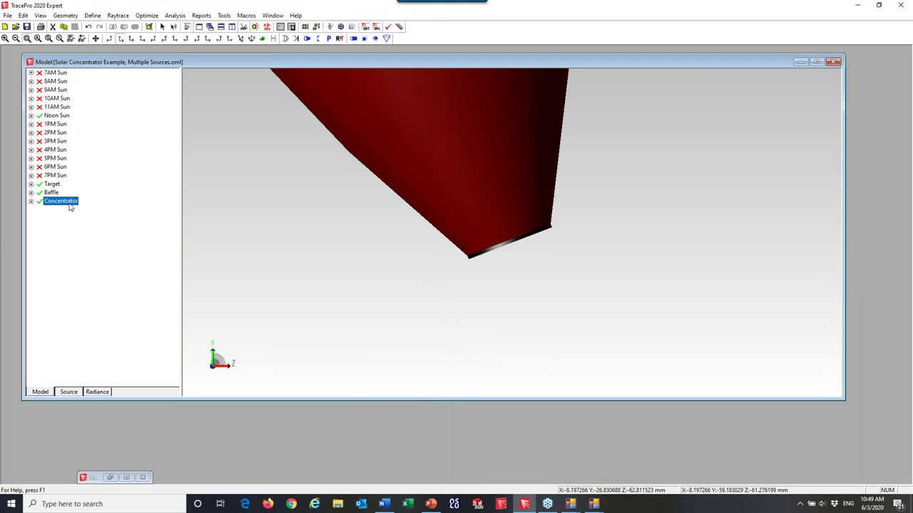
scroll(409, 218, down, 3)
scroll(419, 221, down, 2)
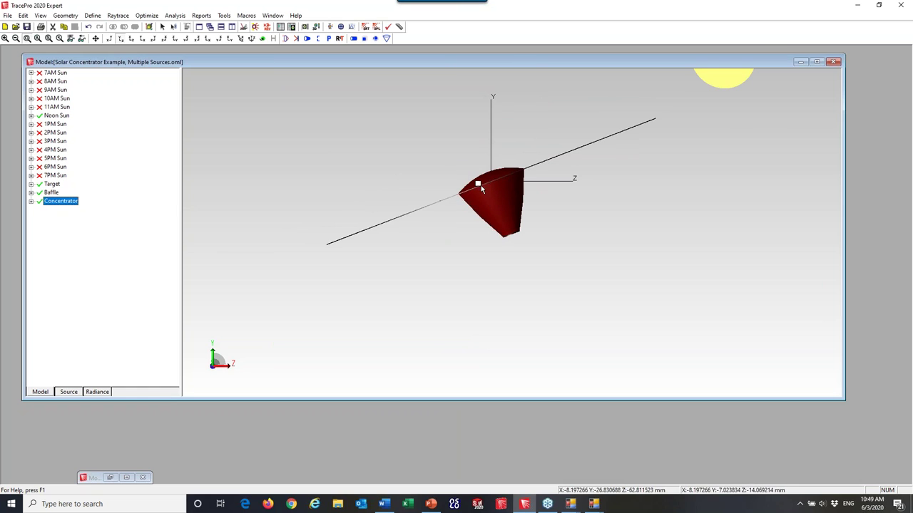
click(255, 28)
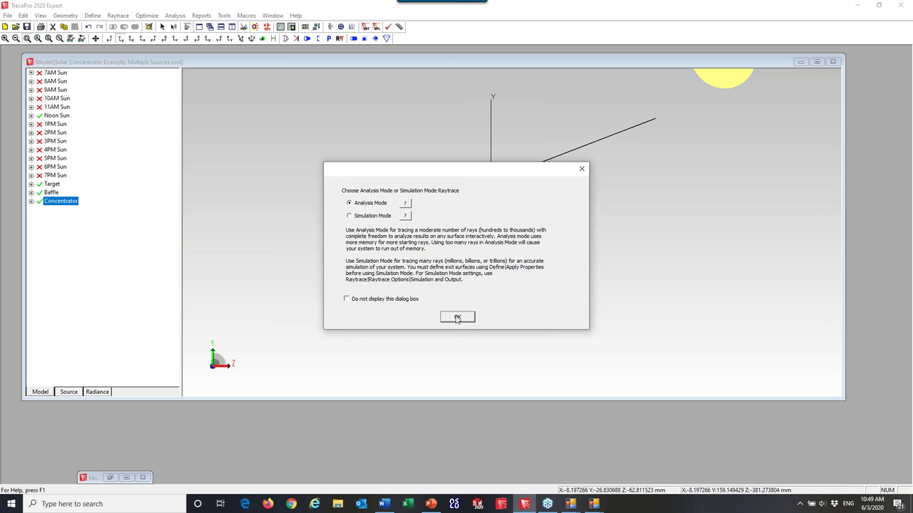
click(457, 317)
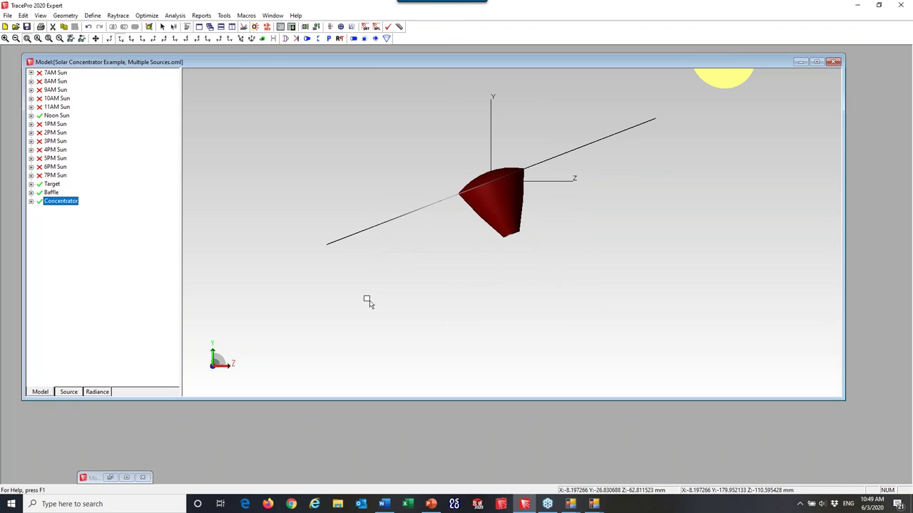
Display the traced ray paths for the Target's Receiver surface.
click(31, 184)
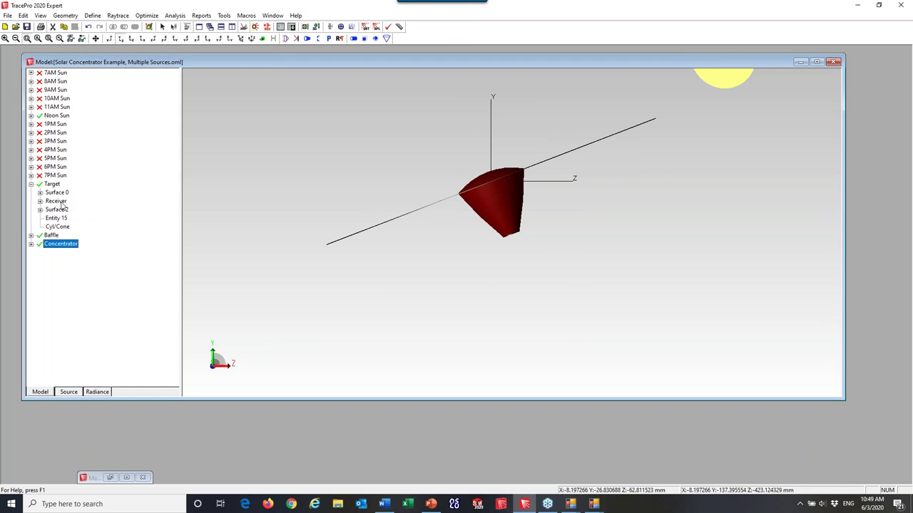
click(56, 201)
click(377, 27)
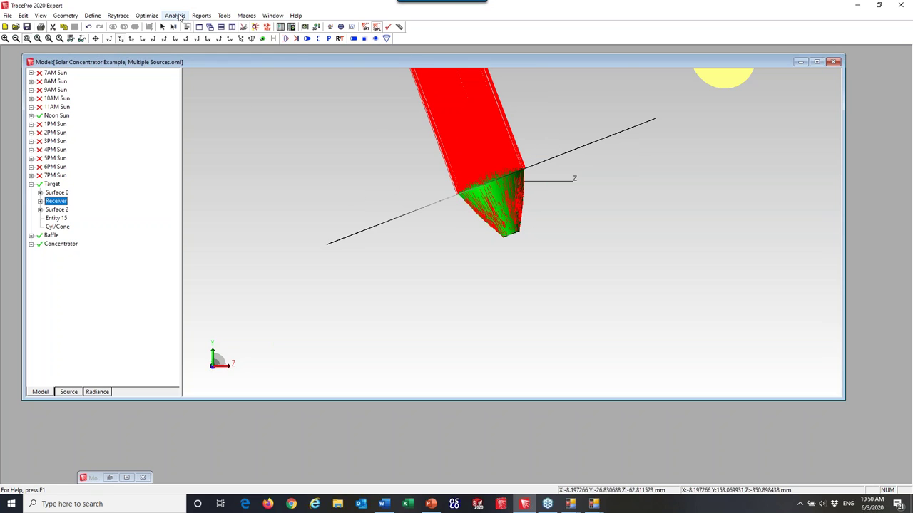
click(175, 15)
click(214, 106)
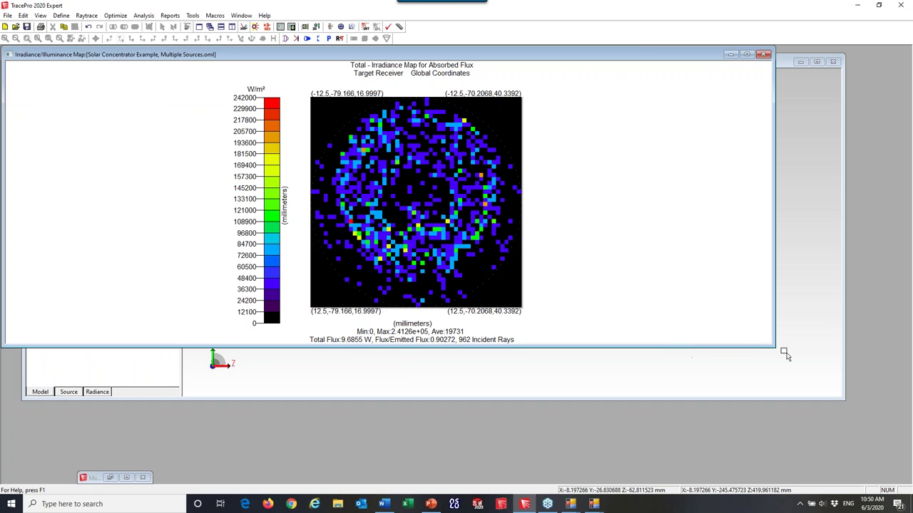
drag(772, 347, 804, 439)
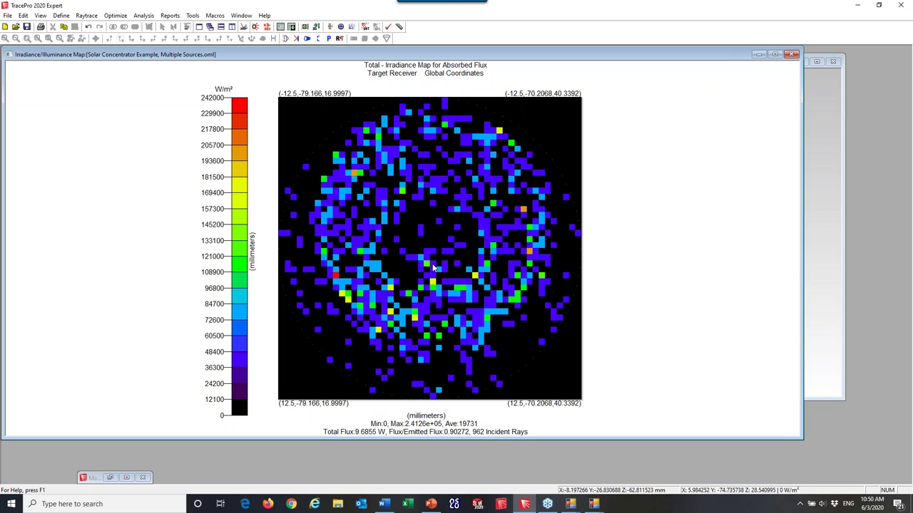
click(791, 55)
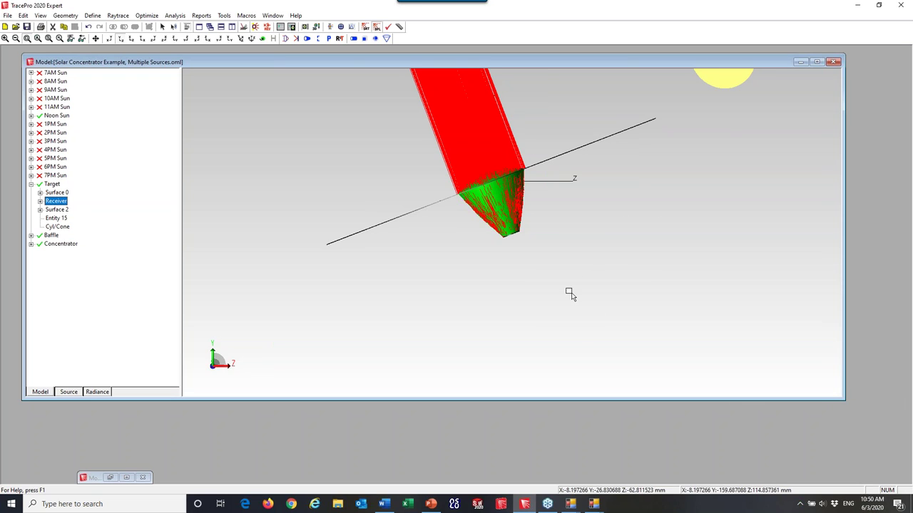
Orbit the 3D view to reveal the sun arc and the receiver disc.
key(Left)
key(Left)
key(Left)
key(Left)
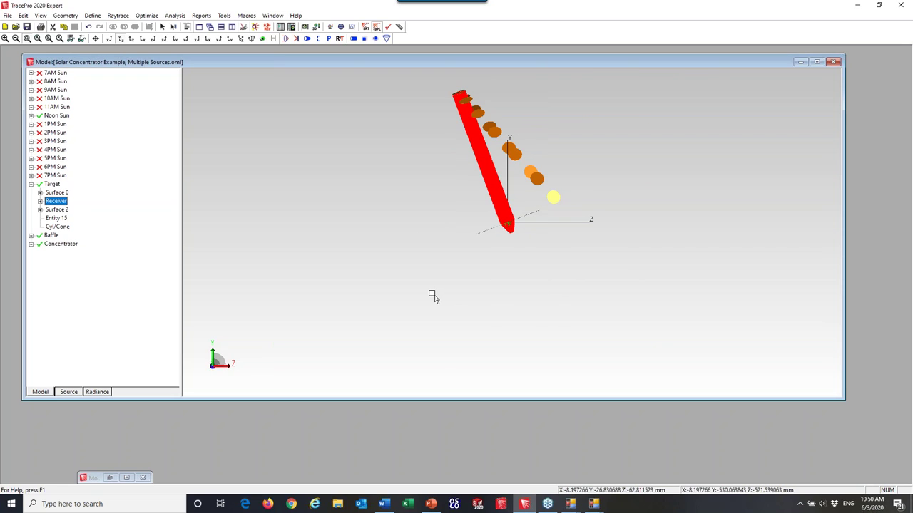
click(262, 39)
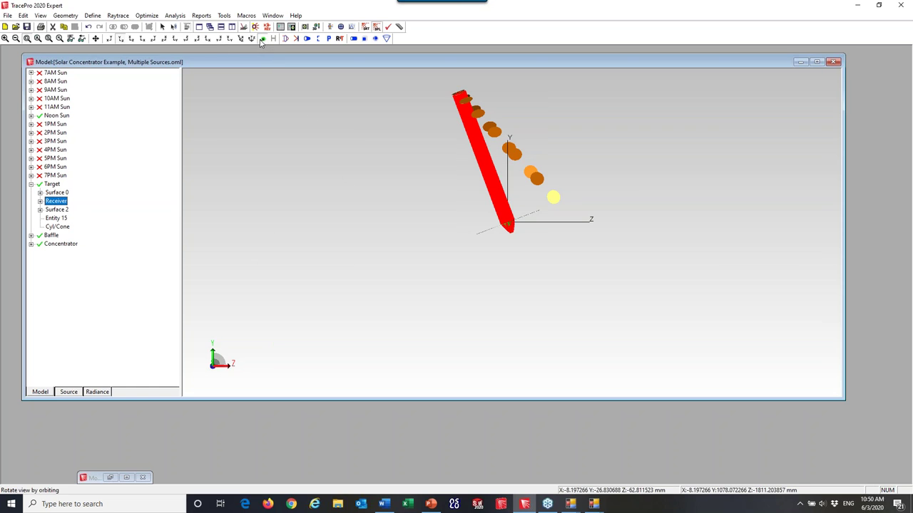
drag(570, 238, 364, 269)
drag(534, 220, 503, 225)
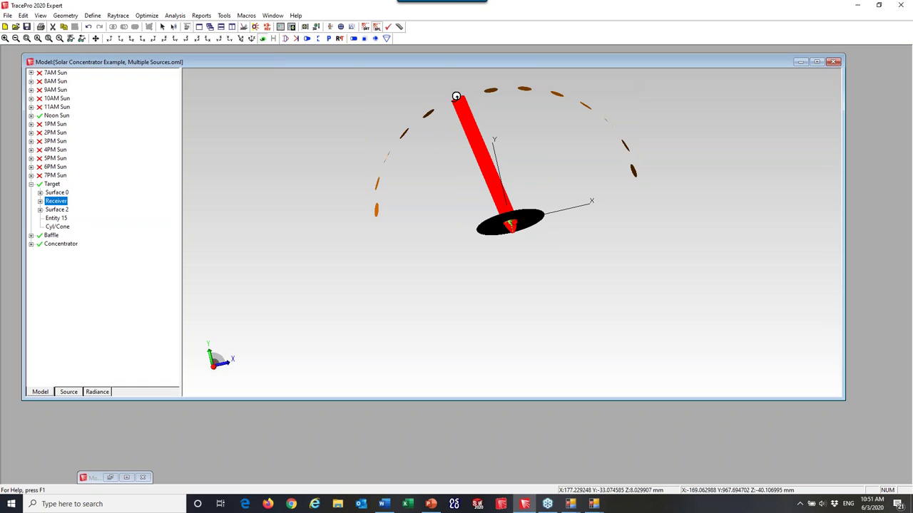
drag(563, 236, 554, 247)
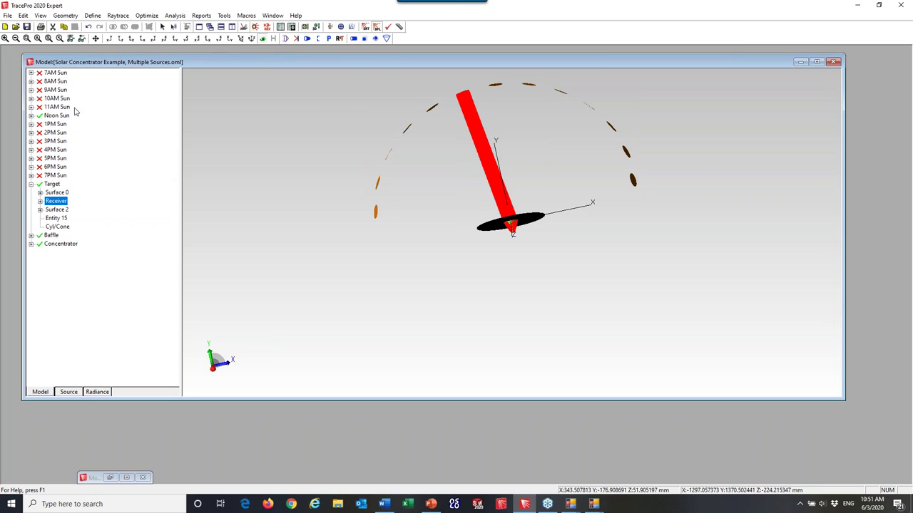
Enable the 10AM Sun and 2PM Sun sources alongside Noon Sun.
click(40, 100)
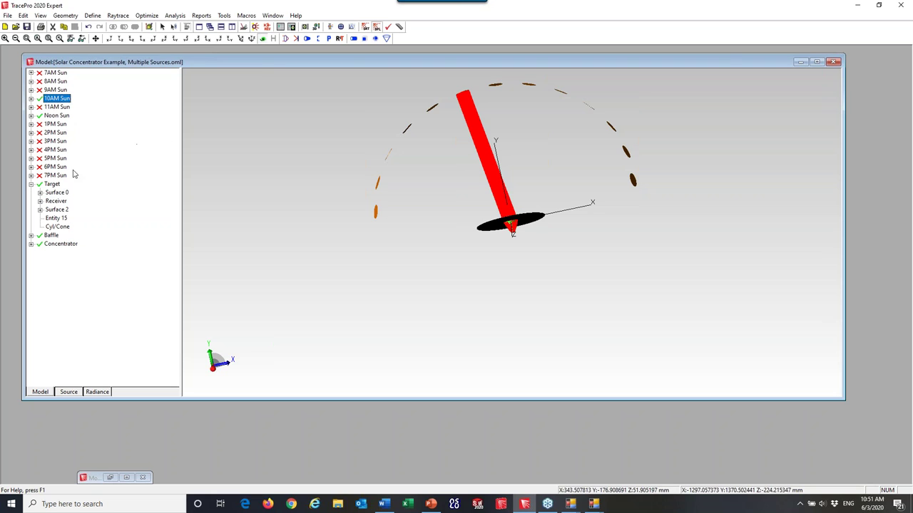
click(40, 133)
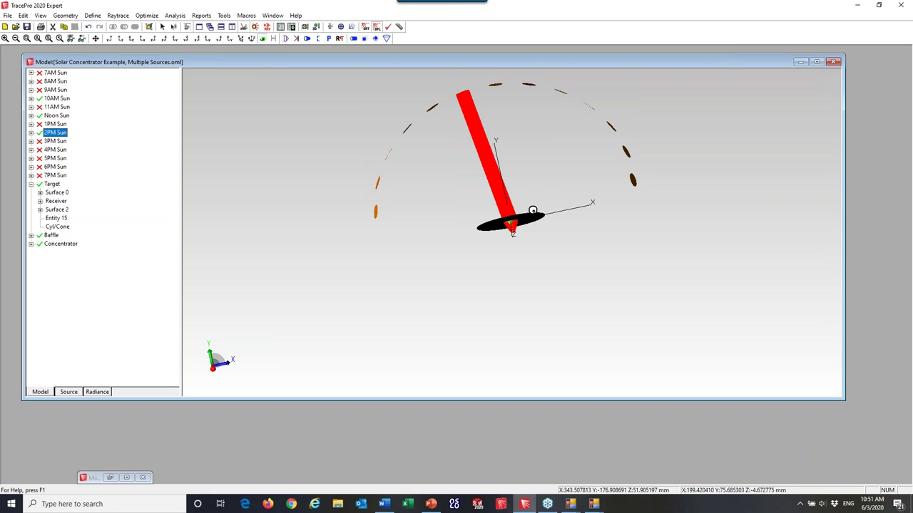
drag(544, 212, 507, 173)
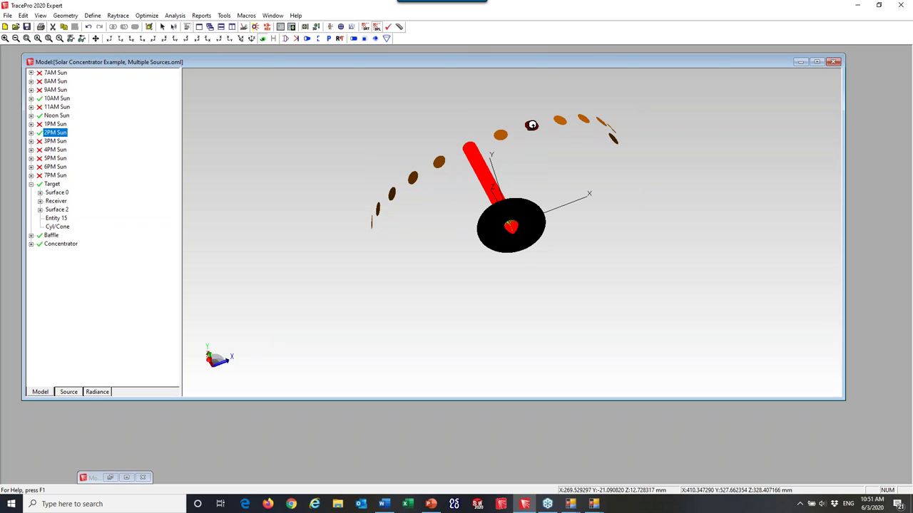
click(57, 99)
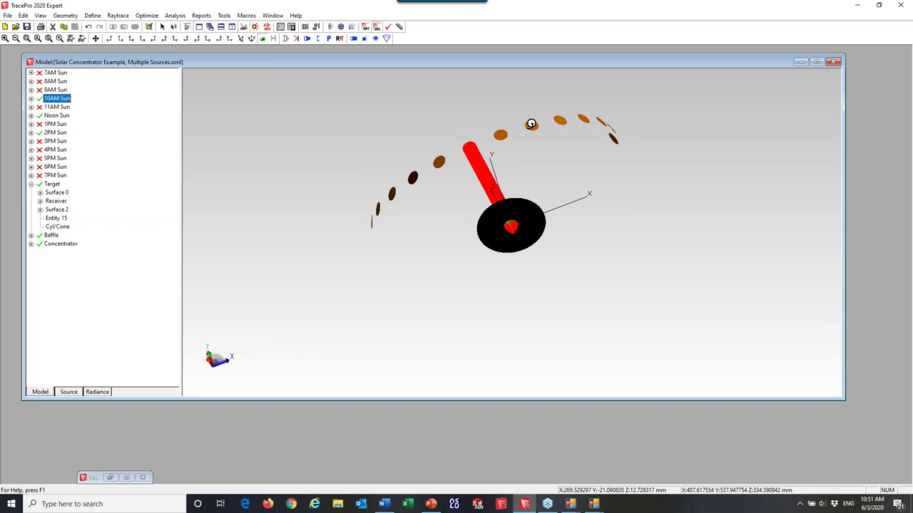
drag(529, 221, 499, 190)
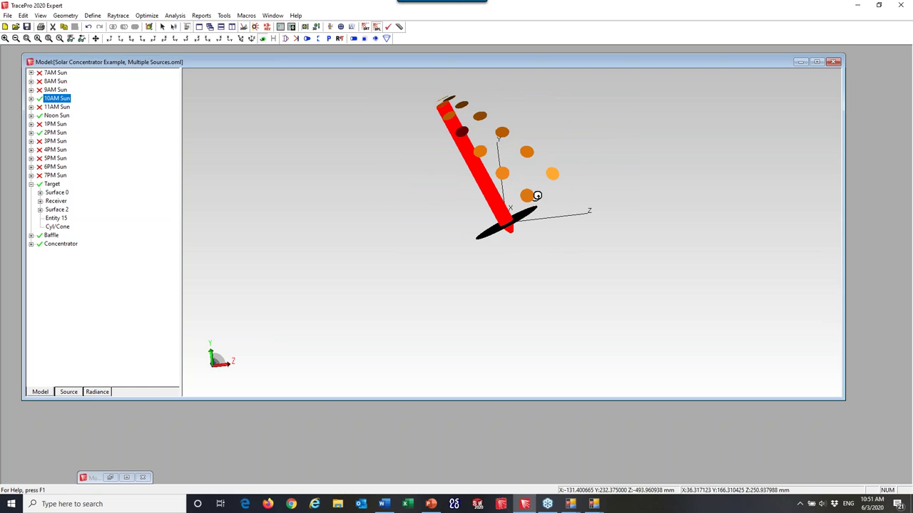
Fit and enlarge the model view to show the sun ring, then switch to PowerPoint.
click(38, 37)
drag(840, 398, 895, 467)
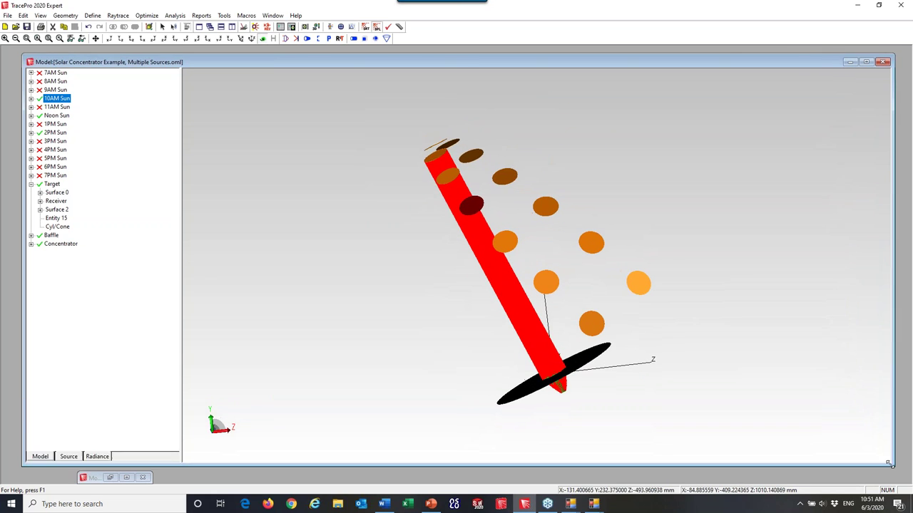
drag(637, 296, 546, 321)
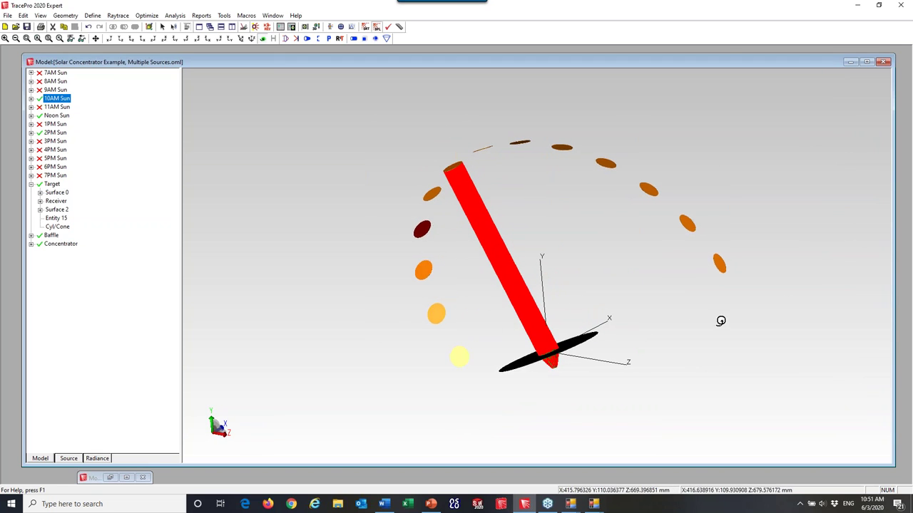
drag(720, 320, 567, 306)
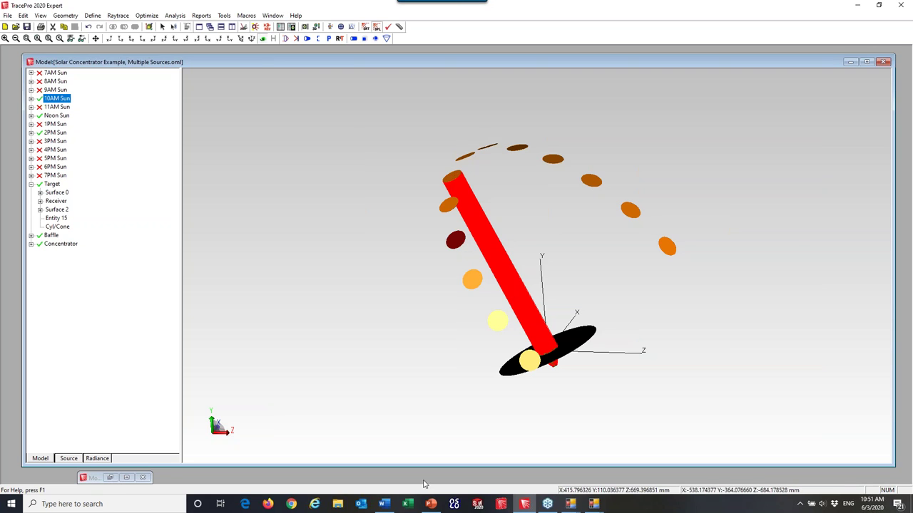
click(431, 504)
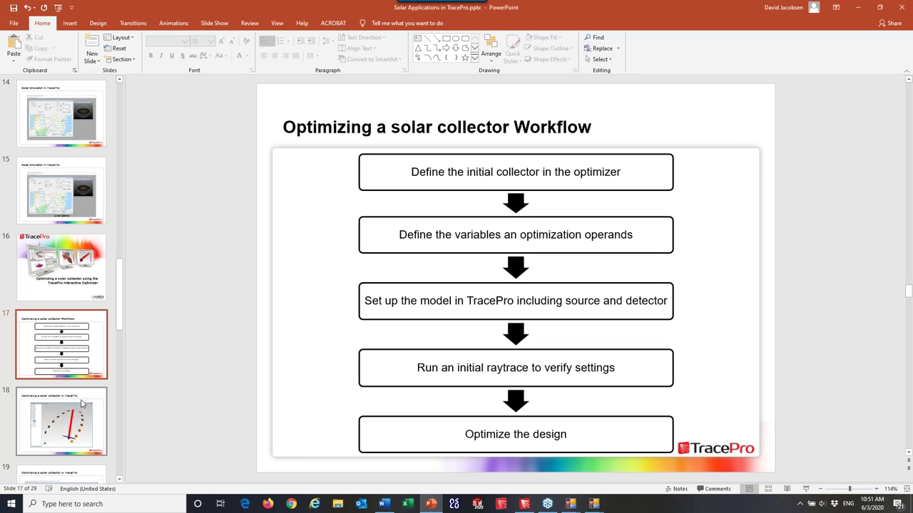
Present from slide 17 and advance past the Live Demo and multiple-sun slides to the new Workflow slide.
click(805, 489)
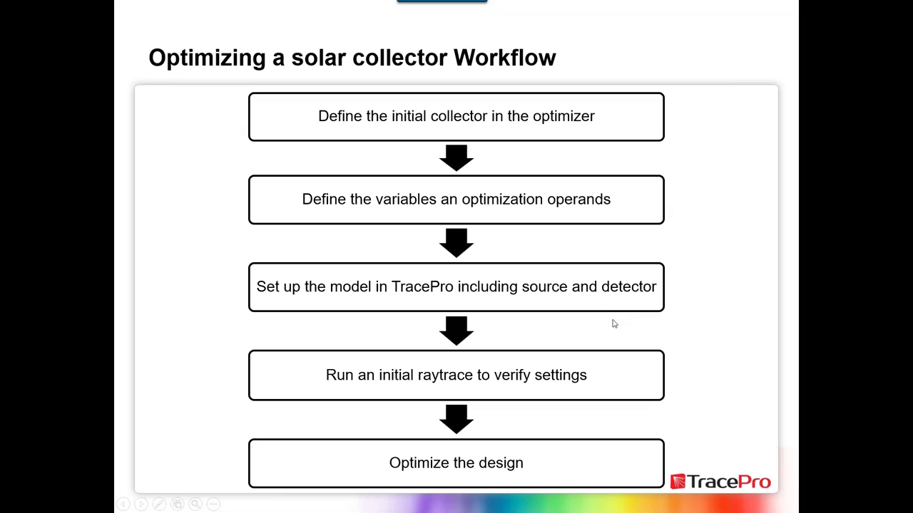
click(612, 325)
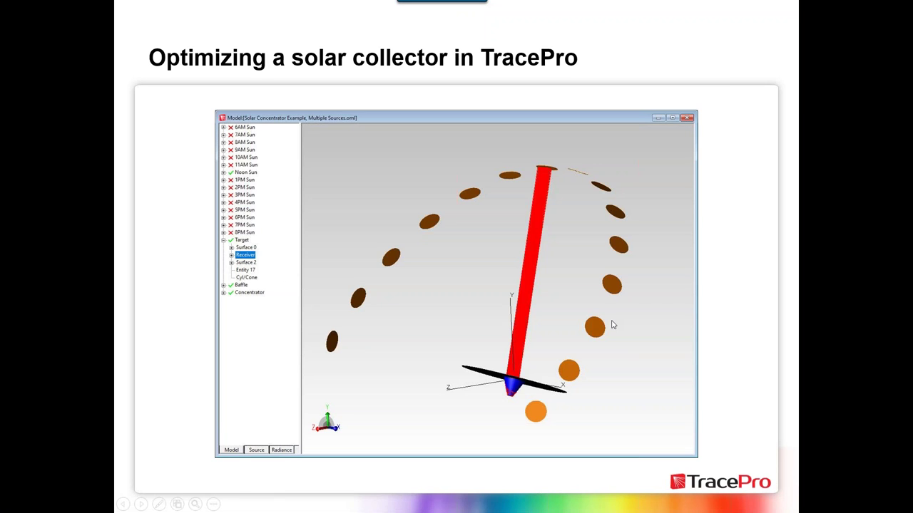
click(612, 325)
key(Right)
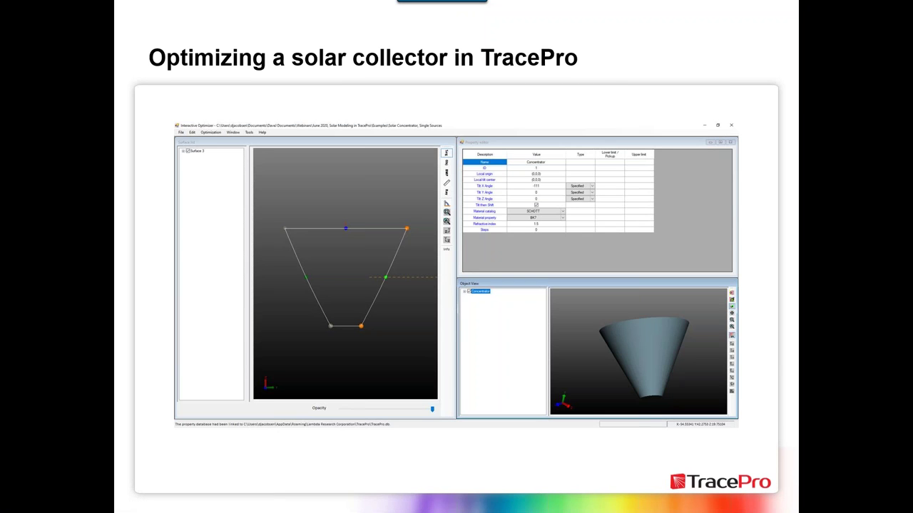
key(Right)
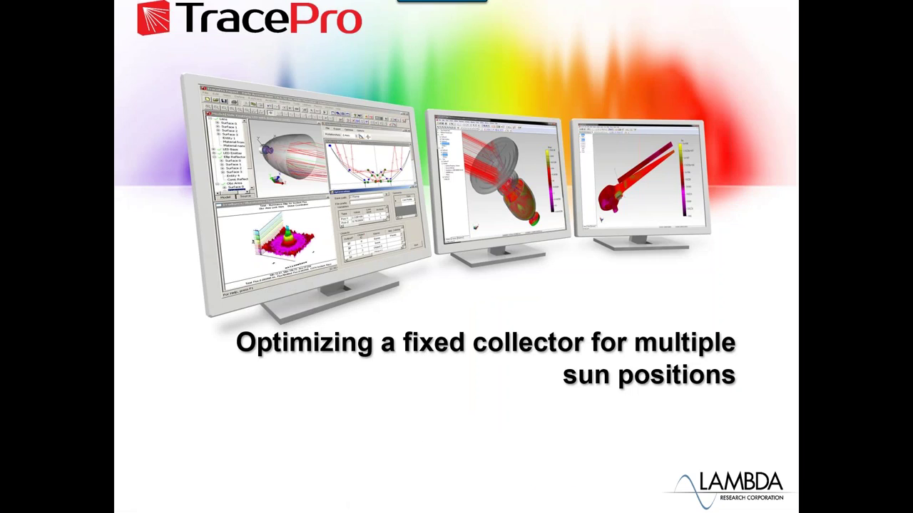
key(Right)
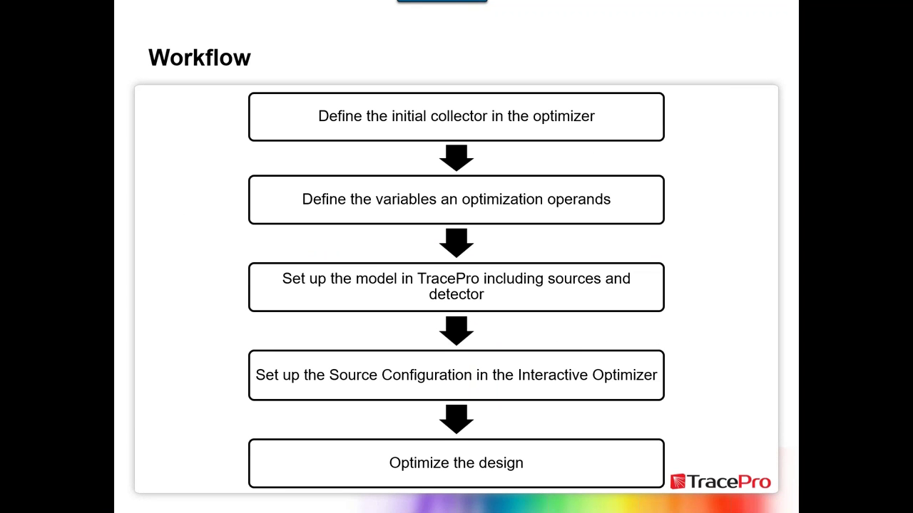
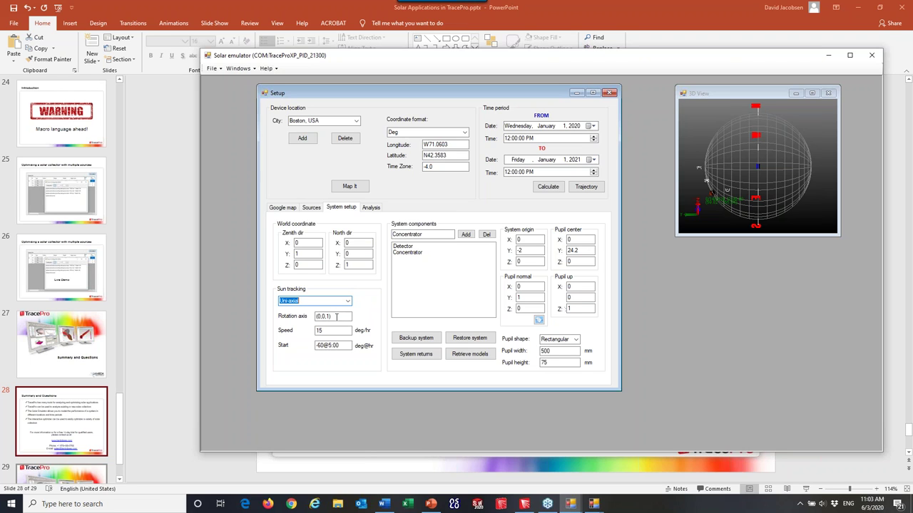
Bring TracePro forward, showing the Solar Collector, 1.OML trough model.
click(525, 504)
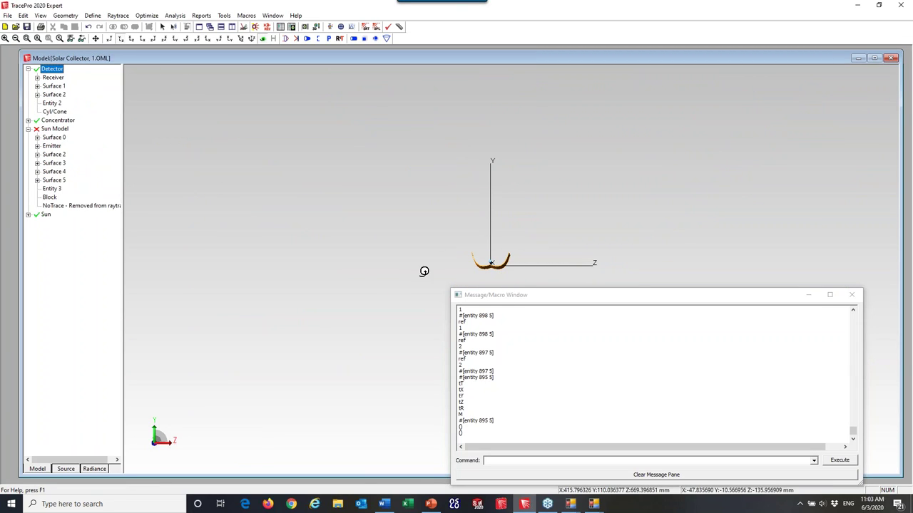
Rotate the trough, review the Solar emulator, then close it and the Message/Macro window.
drag(531, 251, 527, 258)
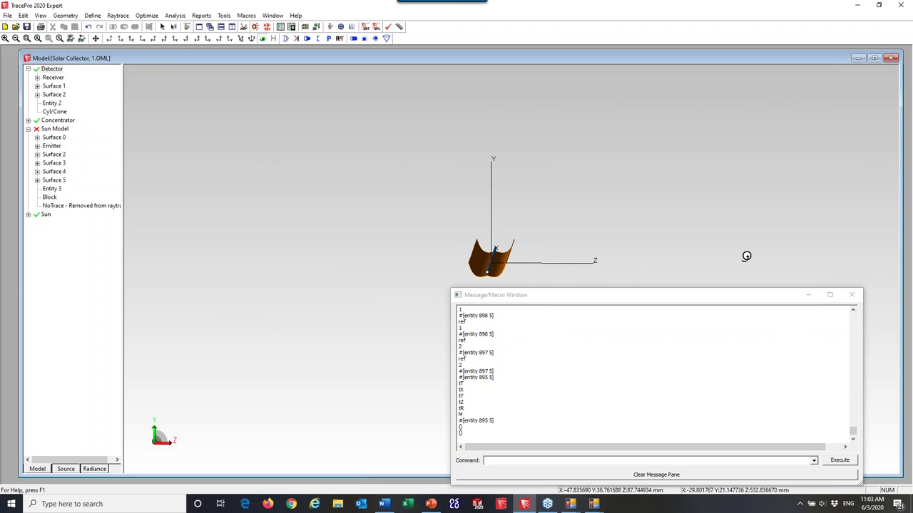
mouse_move(570, 505)
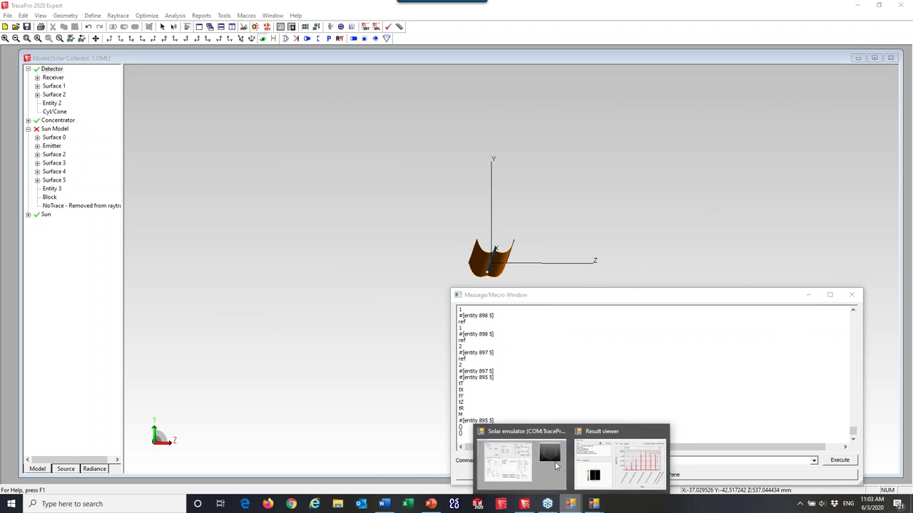
click(526, 462)
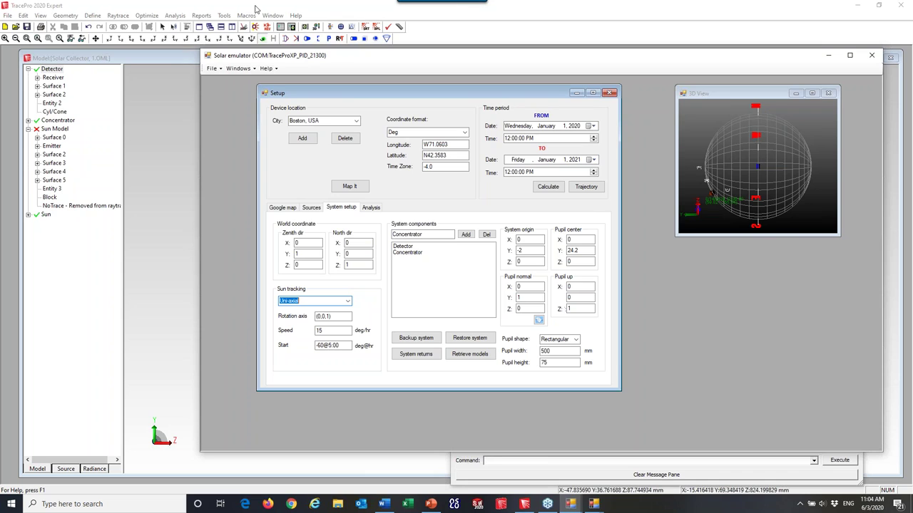
click(871, 55)
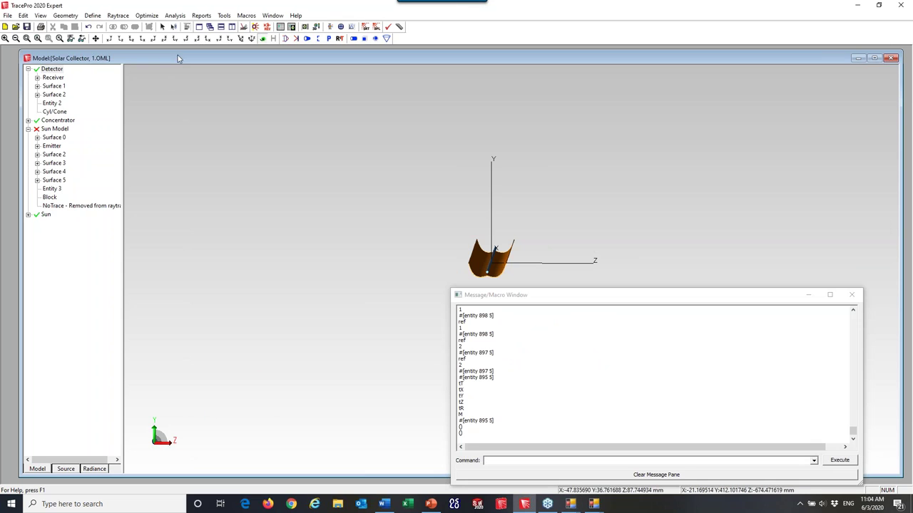
click(851, 294)
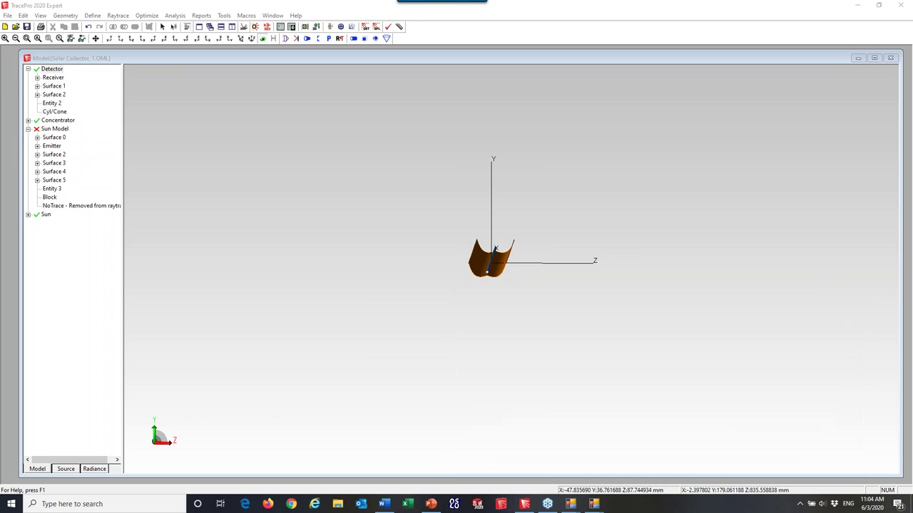
Sketch screen-pen arrows for the vertical and Z axes plus aperture and tilted planes over the trough.
mouse_move(500, 230)
mouse_down()
mouse_move(508, 79)
mouse_move(514, 86)
mouse_up()
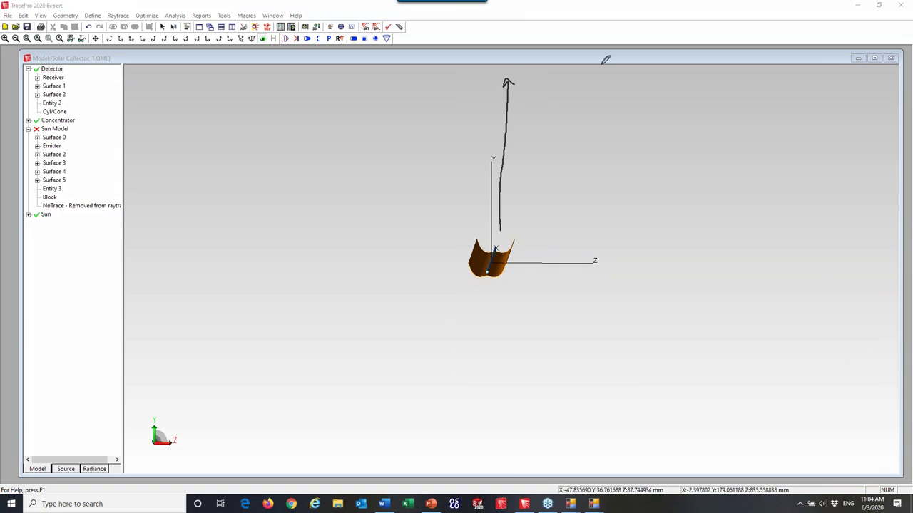
mouse_move(510, 263)
mouse_down()
mouse_move(688, 264)
mouse_move(711, 251)
mouse_move(726, 260)
mouse_move(714, 265)
mouse_up()
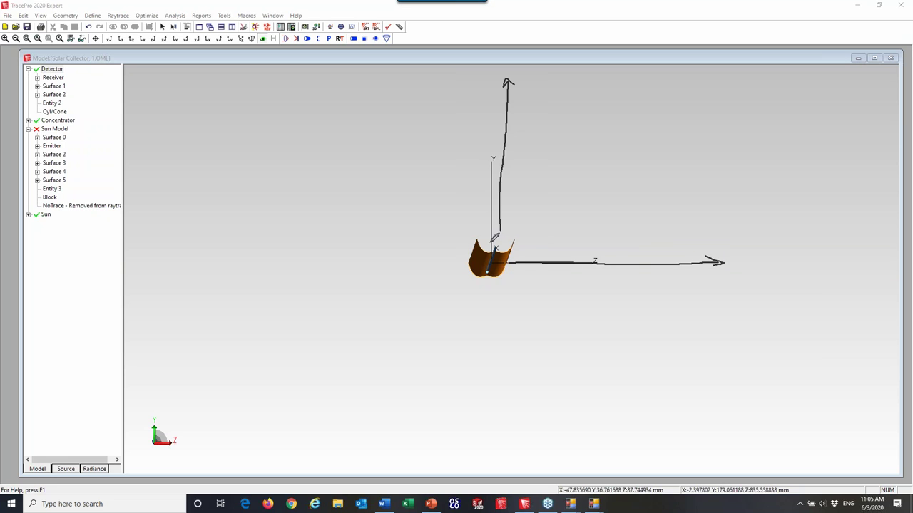
scroll(471, 228, up, 5)
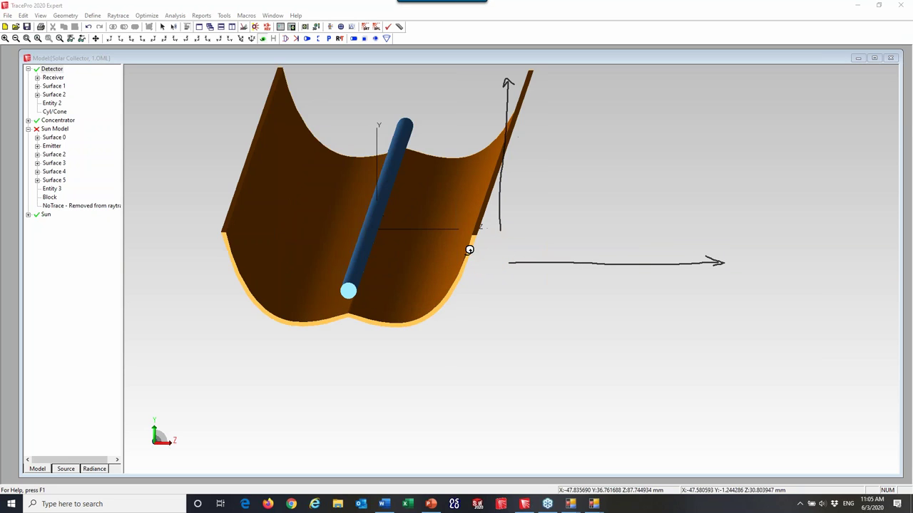
scroll(469, 249, down, 3)
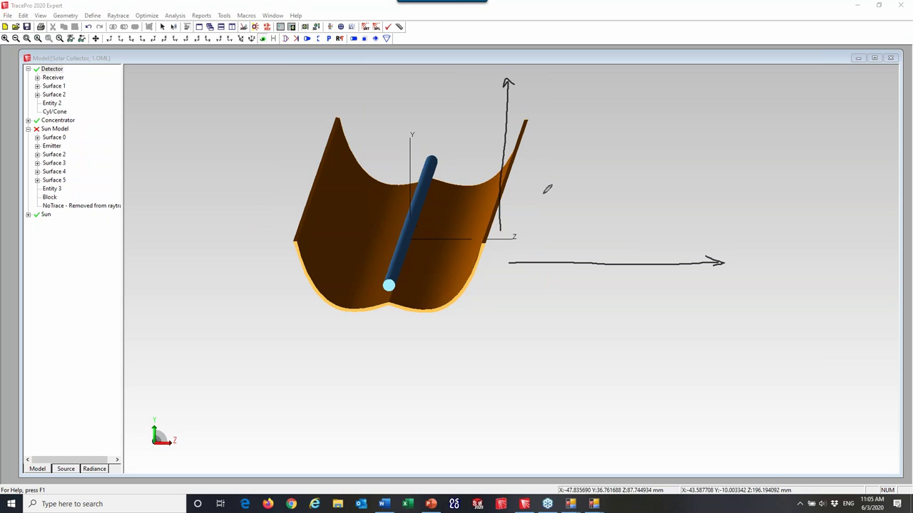
mouse_move(342, 112)
mouse_down()
mouse_move(528, 119)
mouse_move(497, 153)
mouse_move(449, 281)
mouse_move(291, 261)
mouse_move(337, 106)
mouse_up()
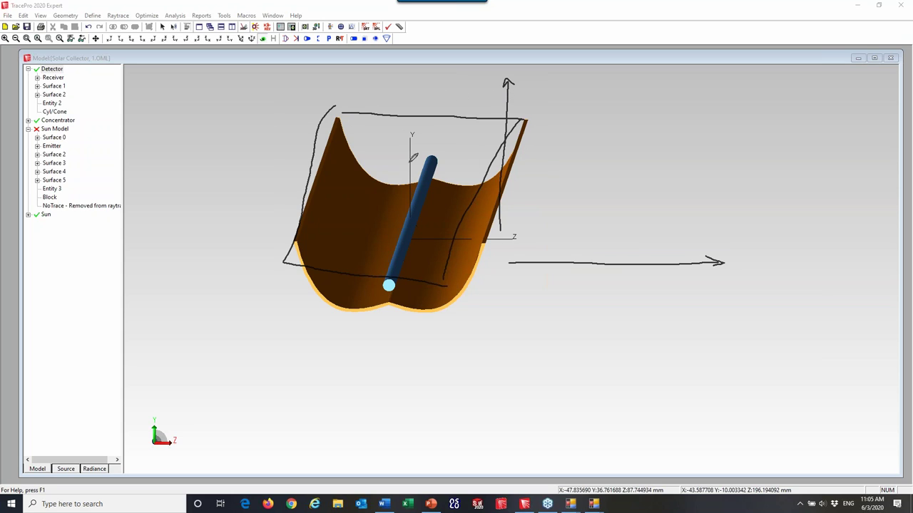
drag(408, 167, 430, 92)
drag(453, 214, 550, 219)
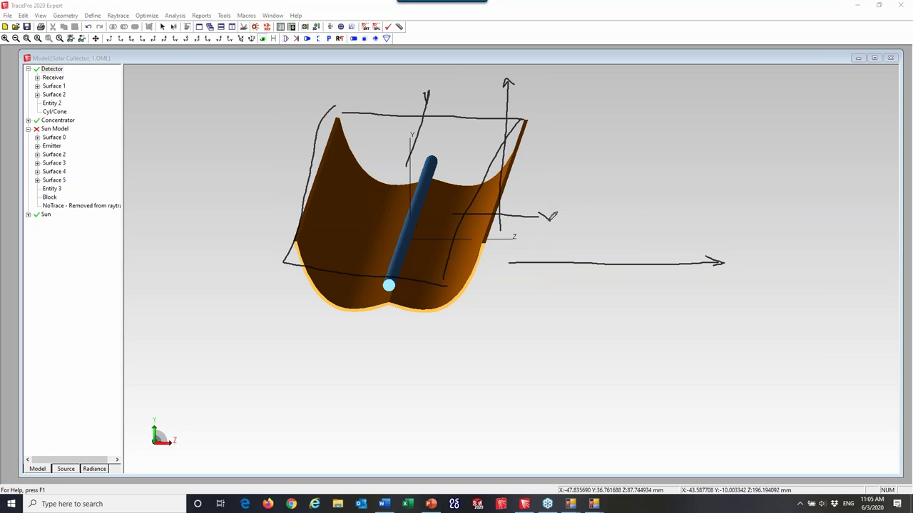
mouse_move(277, 137)
mouse_down()
mouse_move(221, 204)
mouse_move(666, 241)
mouse_up()
mouse_move(257, 135)
mouse_down()
mouse_move(708, 158)
mouse_move(618, 261)
mouse_up()
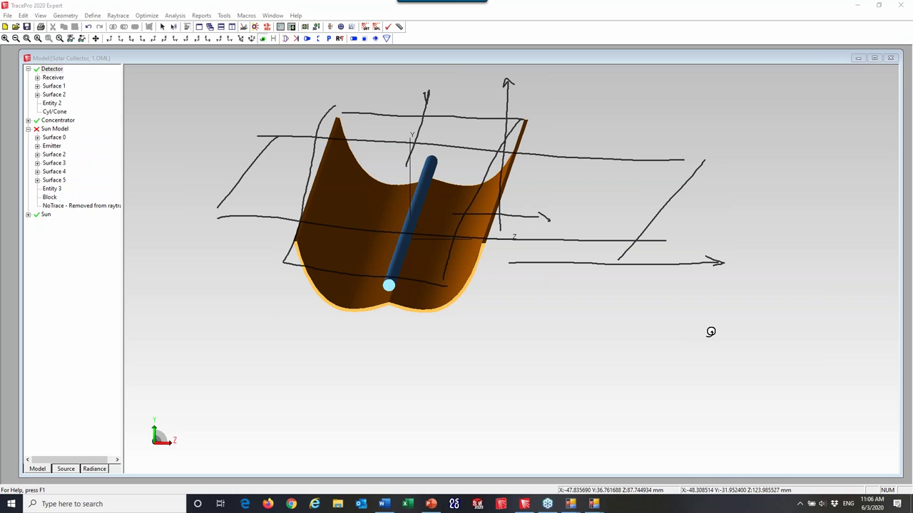
Switch to the Interactive Optimizer and erase the freehand screen annotations.
mouse_move(593, 504)
click(644, 461)
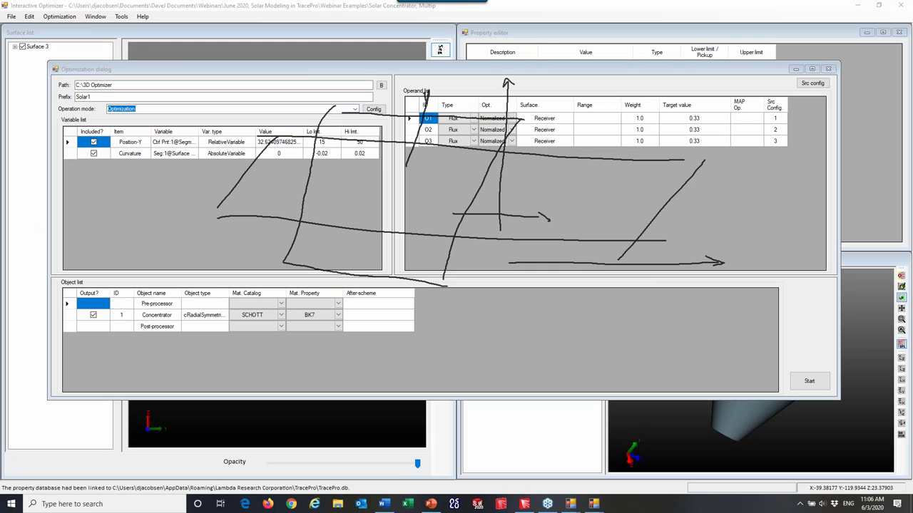
key(e)
key(Escape)
Add a Conic reflector surface, Conic_reflector 4, to the surface list.
click(205, 34)
right_click(37, 86)
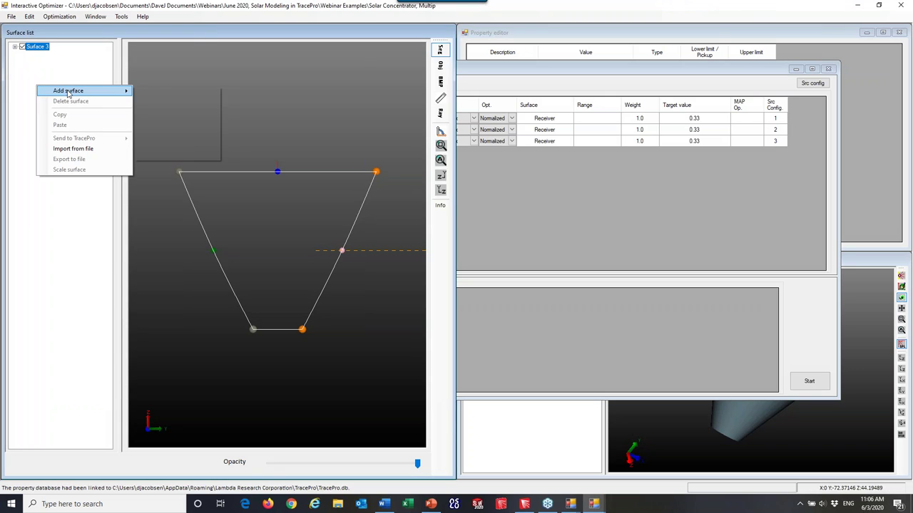
mouse_move(68, 94)
mouse_move(174, 155)
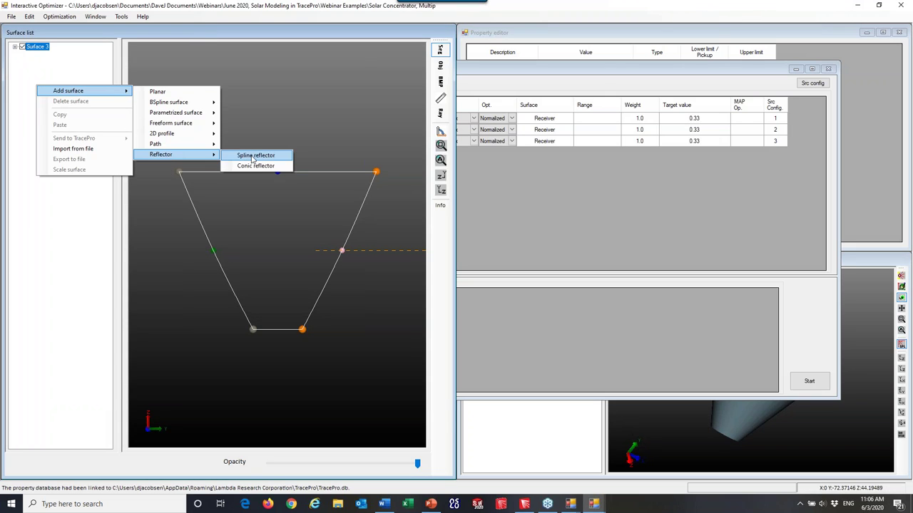
click(257, 166)
click(47, 55)
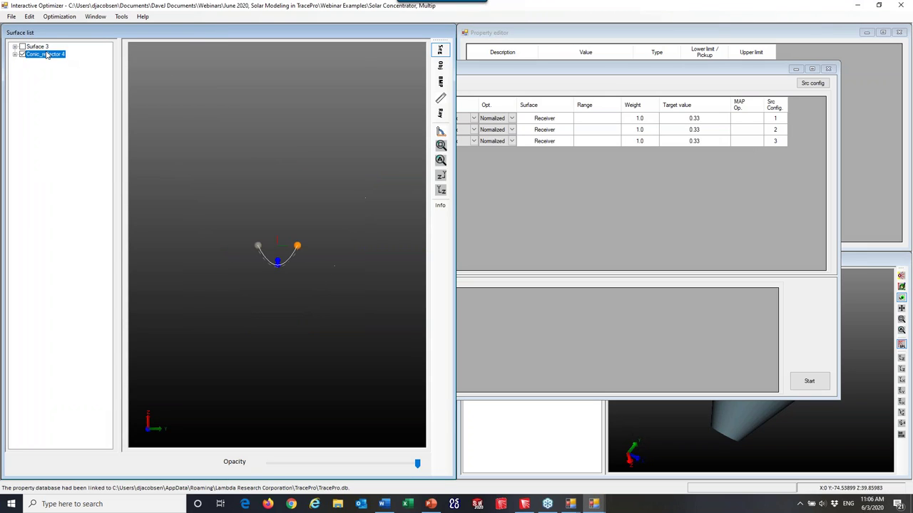
Reshape Conic_reflector 4's profile into a deep U with conic type Parabolic.
click(283, 267)
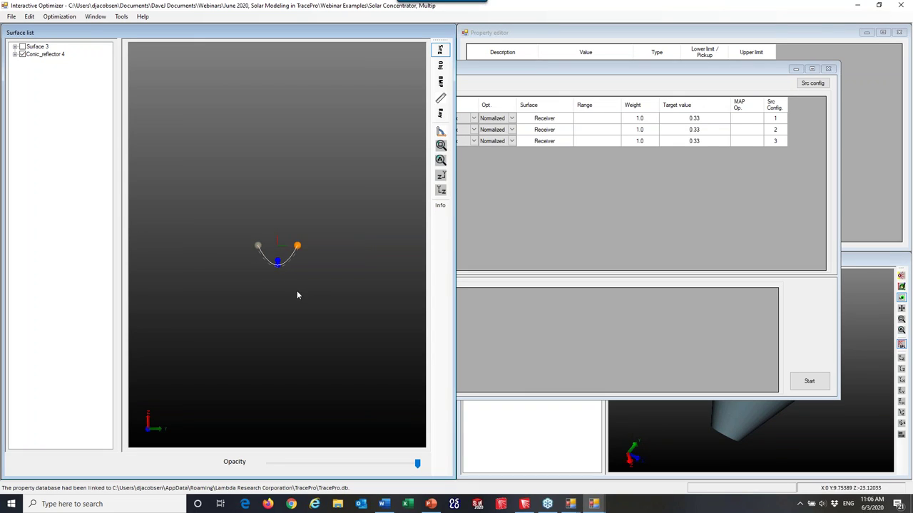
drag(279, 279, 288, 257)
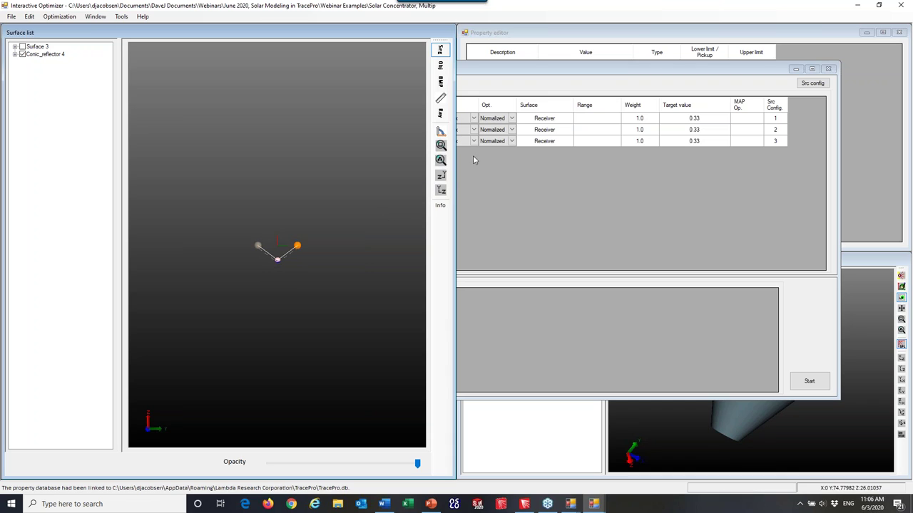
click(627, 28)
click(628, 75)
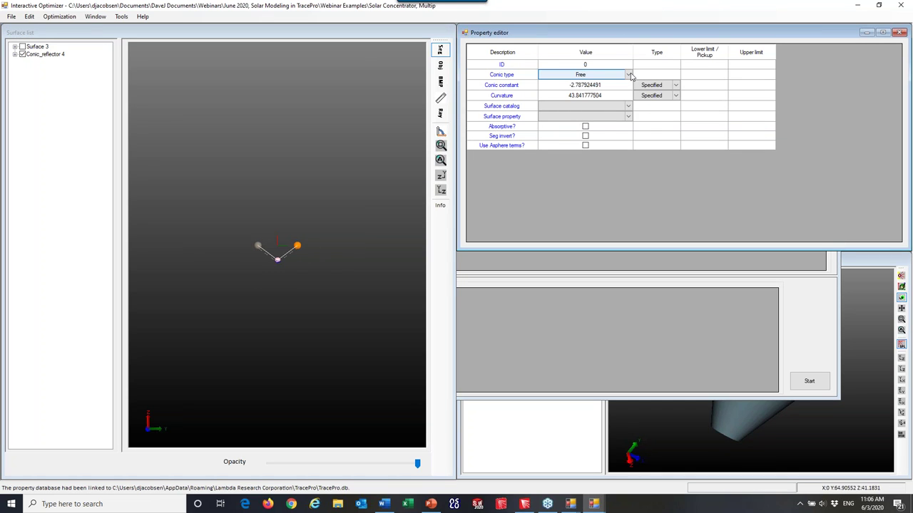
click(627, 75)
click(571, 95)
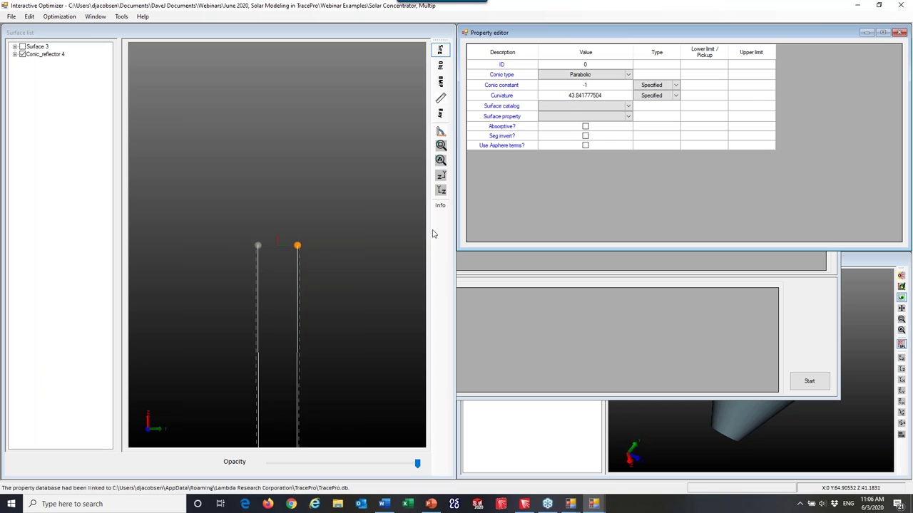
drag(282, 244, 376, 278)
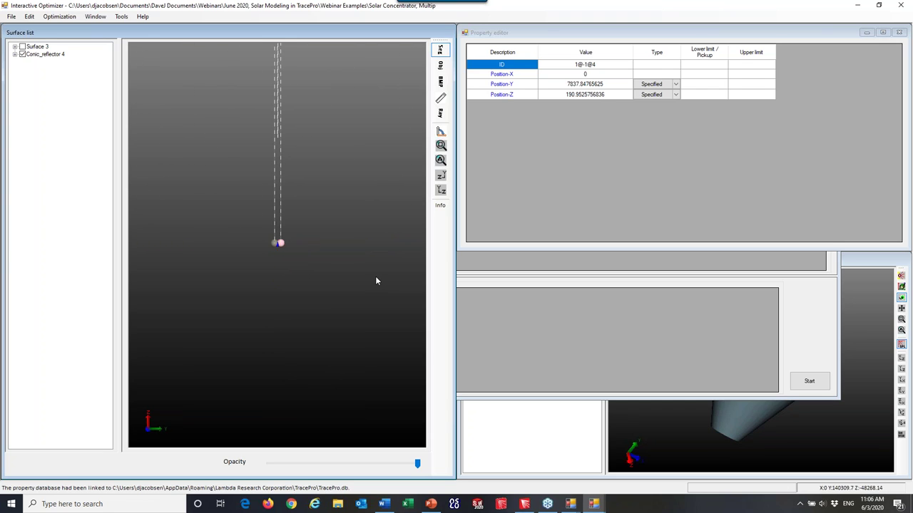
drag(279, 245, 362, 163)
Replace Conic_reflector 4 with a new Conic_reflector 5 and continue past the overflow error.
right_click(43, 54)
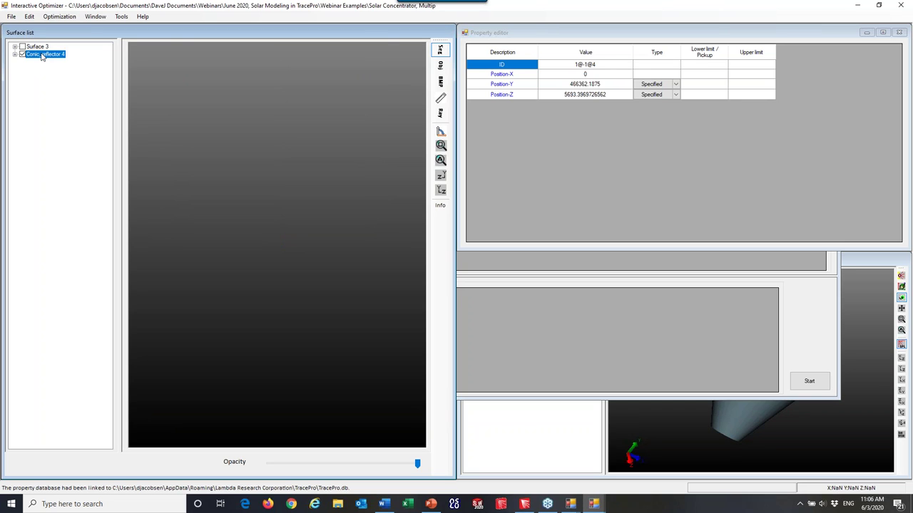
click(75, 69)
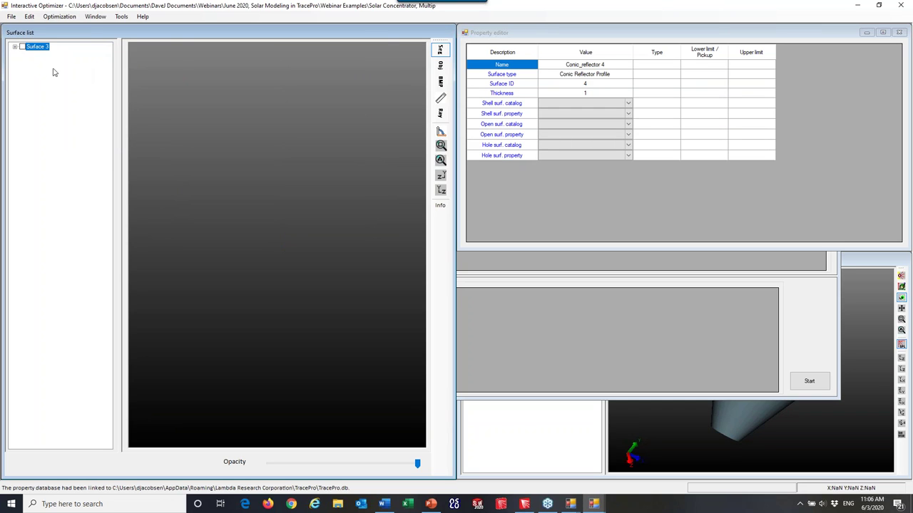
right_click(44, 68)
mouse_move(78, 76)
mouse_move(178, 137)
click(254, 149)
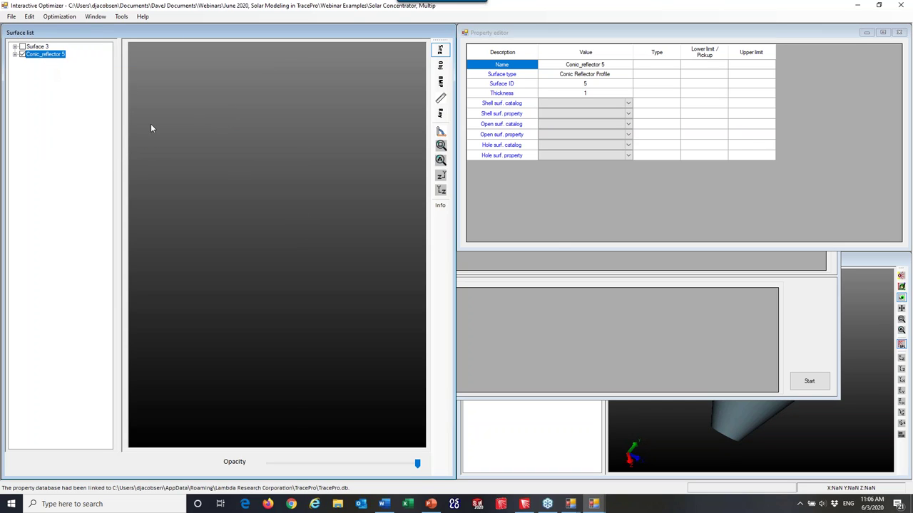
click(482, 273)
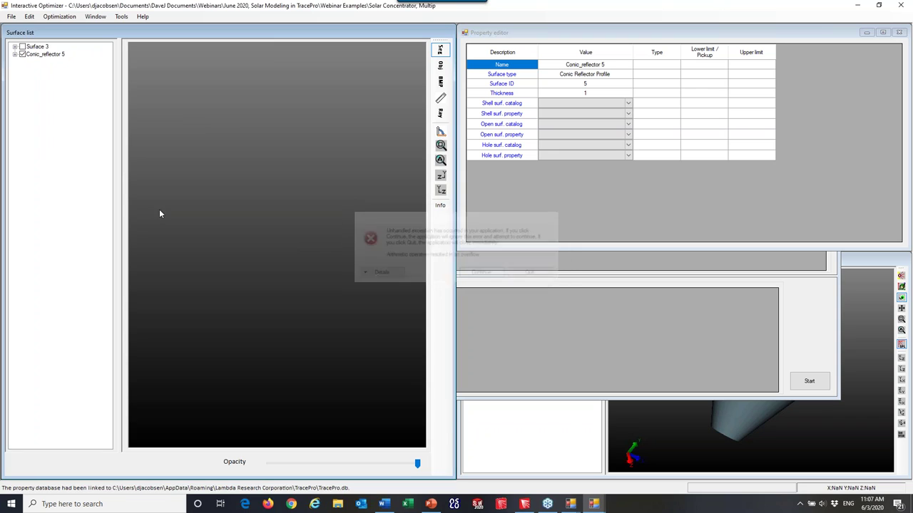
click(38, 54)
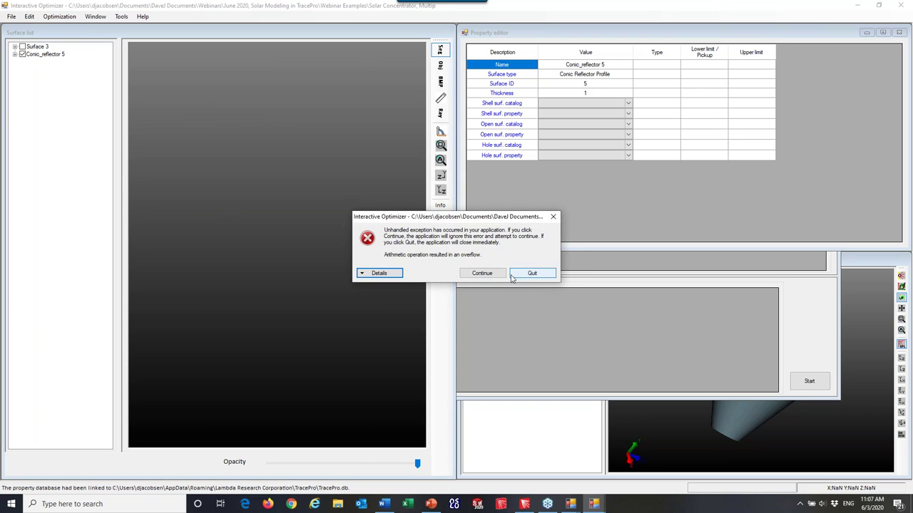
click(482, 273)
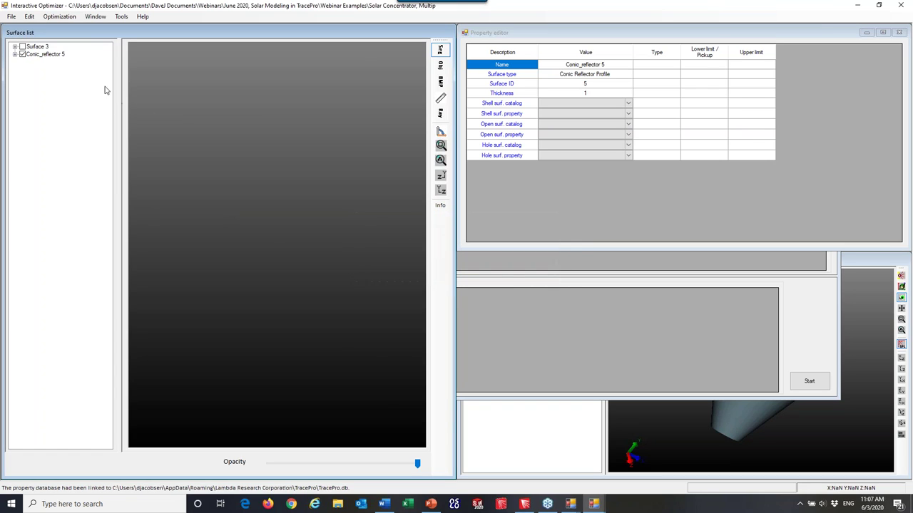
Uncheck Conic_reflector 5 in the surface list so it is hidden from the display.
right_click(56, 57)
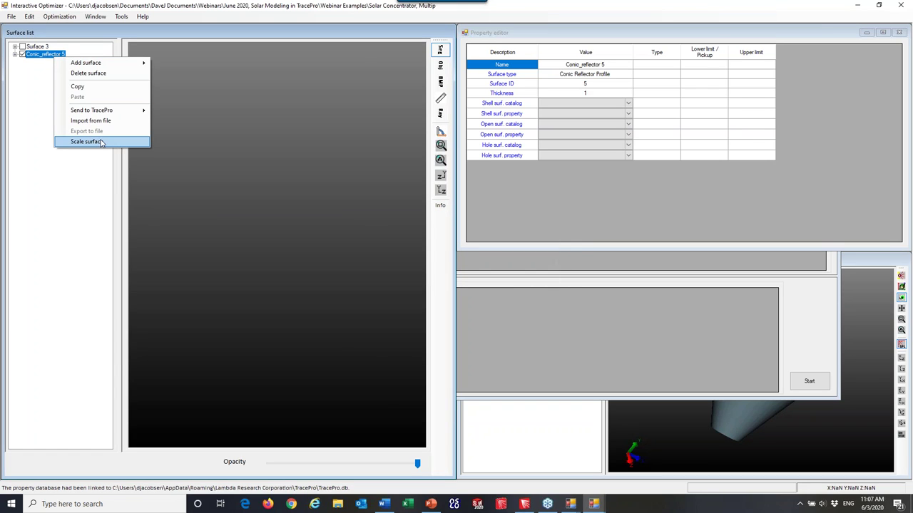
mouse_move(78, 68)
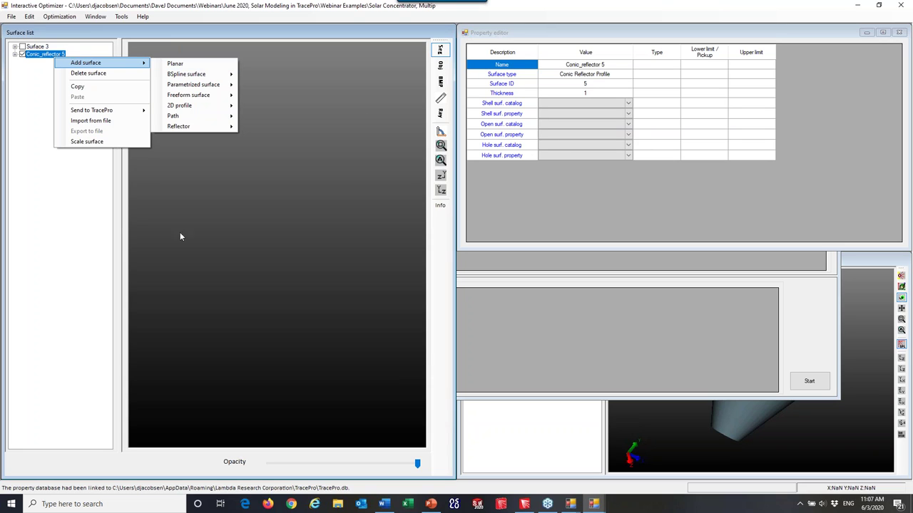
click(68, 217)
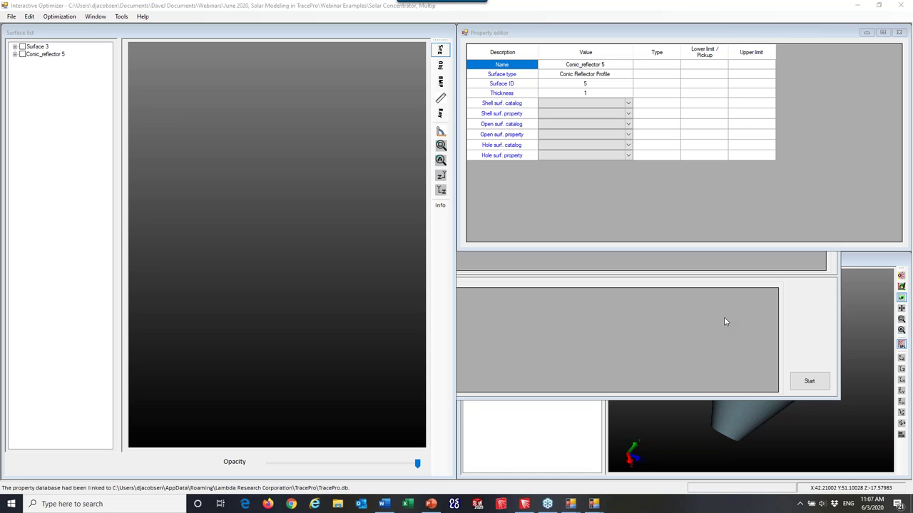
Review the Optimization dialog's Post-processor After-scheme and the cone's Object View, then return to TracePro.
click(711, 258)
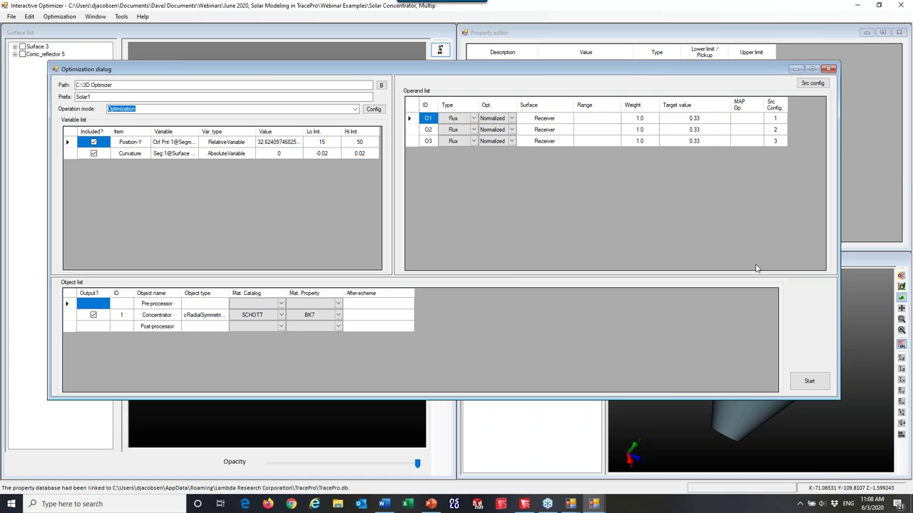
click(379, 326)
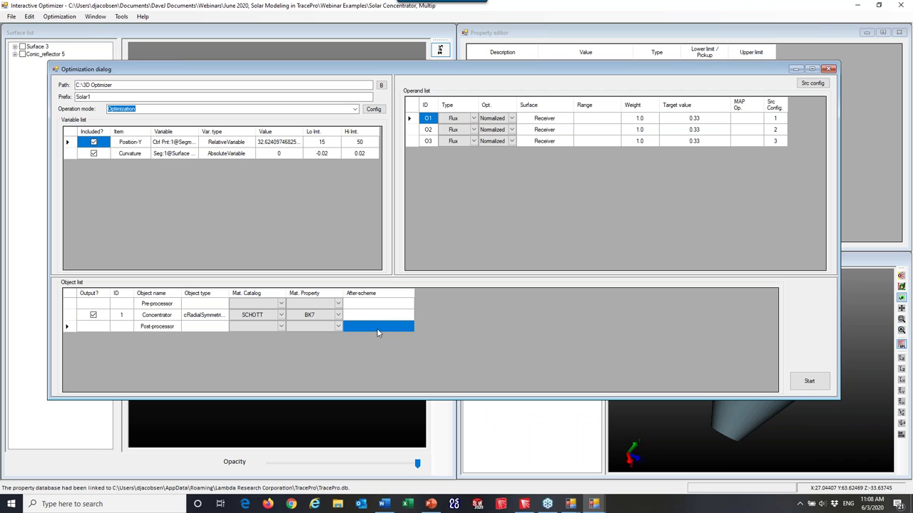
click(378, 329)
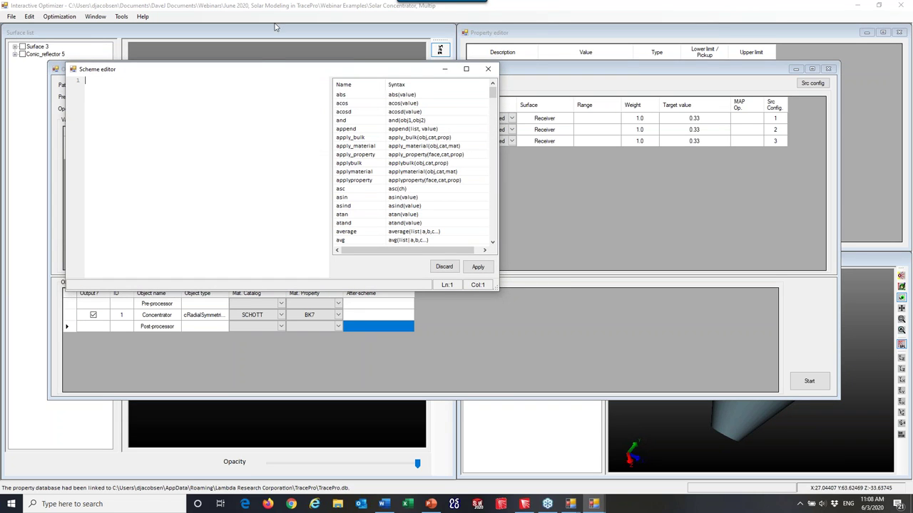
drag(262, 66, 501, 15)
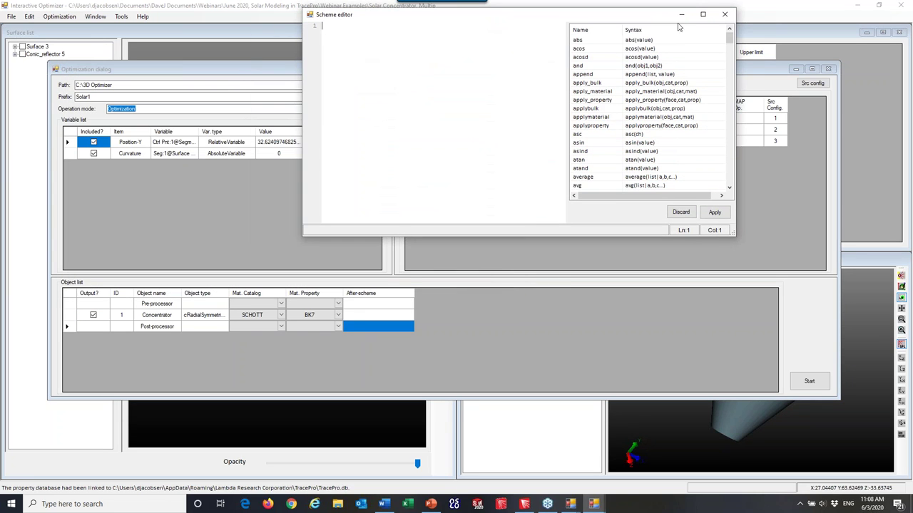
click(724, 15)
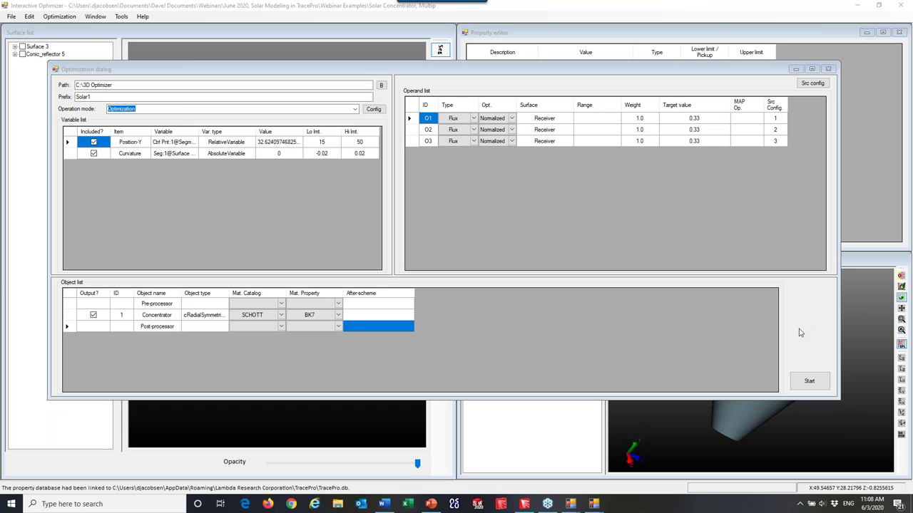
click(822, 431)
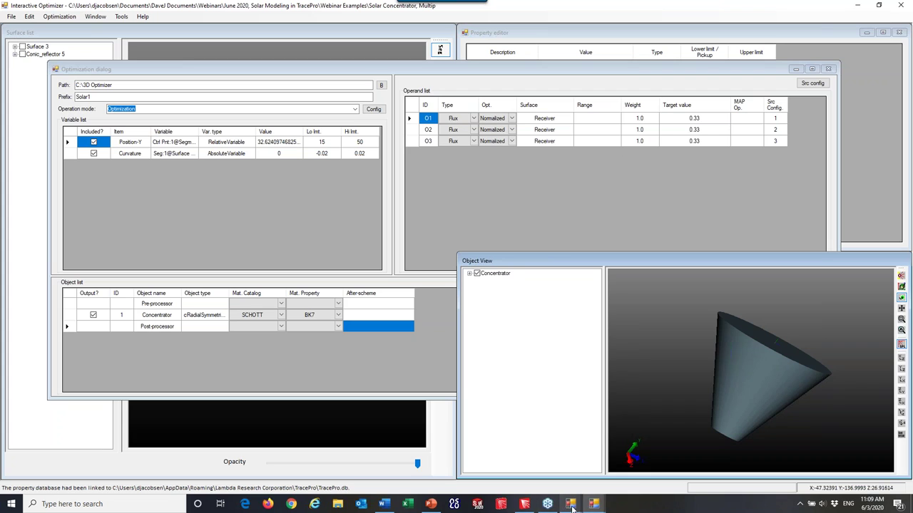
click(525, 504)
Minimize the Solar Collector window and orbit the Multiple Sources traced-ray view.
scroll(545, 242, down, 5)
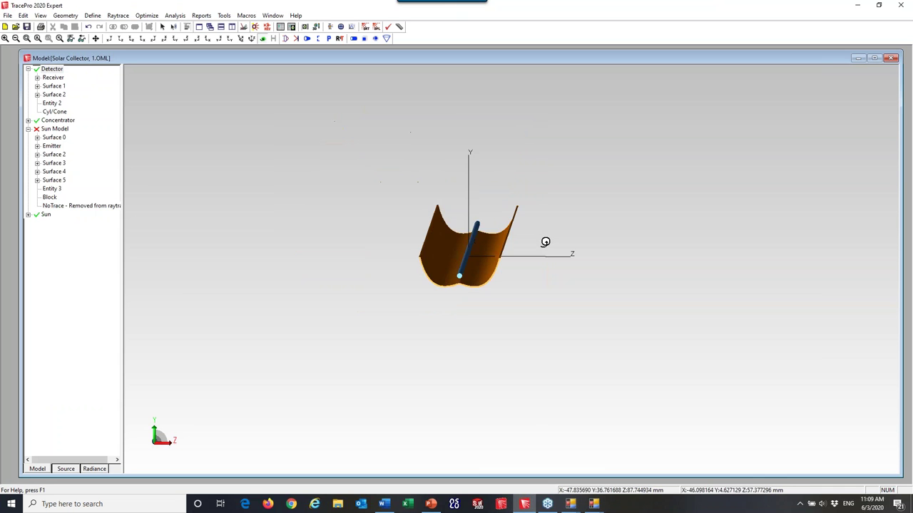
scroll(545, 243, down, 4)
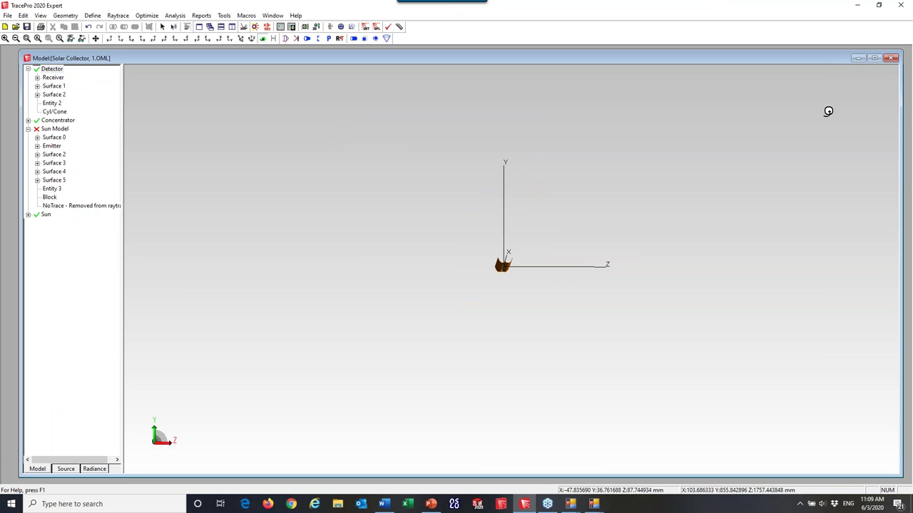
click(858, 62)
drag(594, 253, 439, 313)
drag(584, 279, 737, 237)
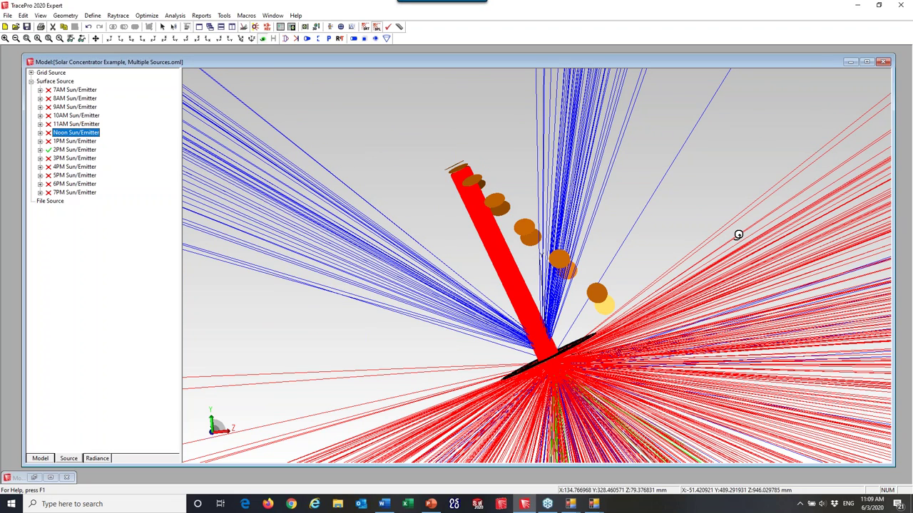
drag(636, 246, 562, 194)
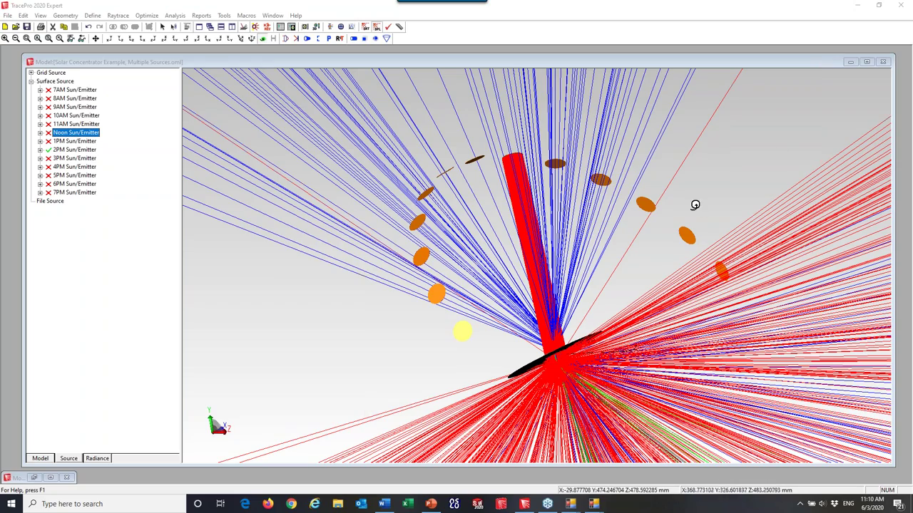
drag(493, 212, 579, 222)
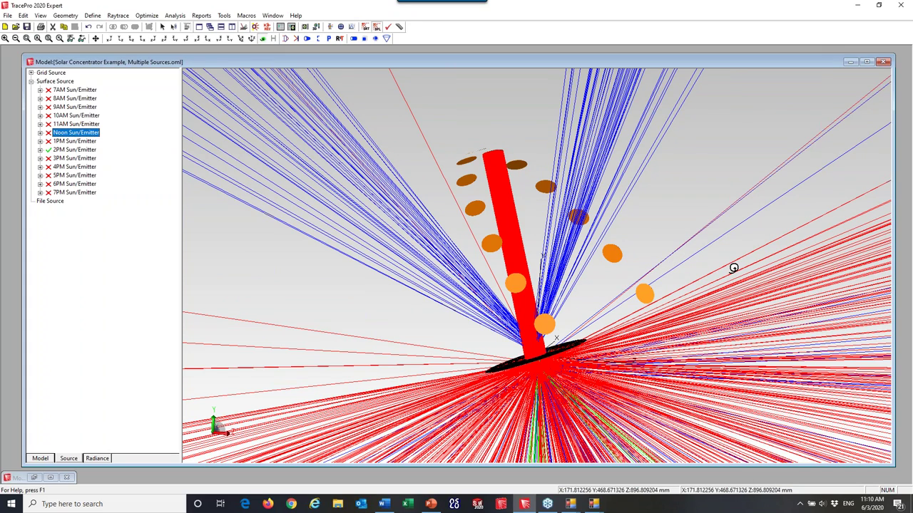
drag(732, 266, 656, 283)
drag(548, 373, 536, 367)
drag(640, 314, 585, 315)
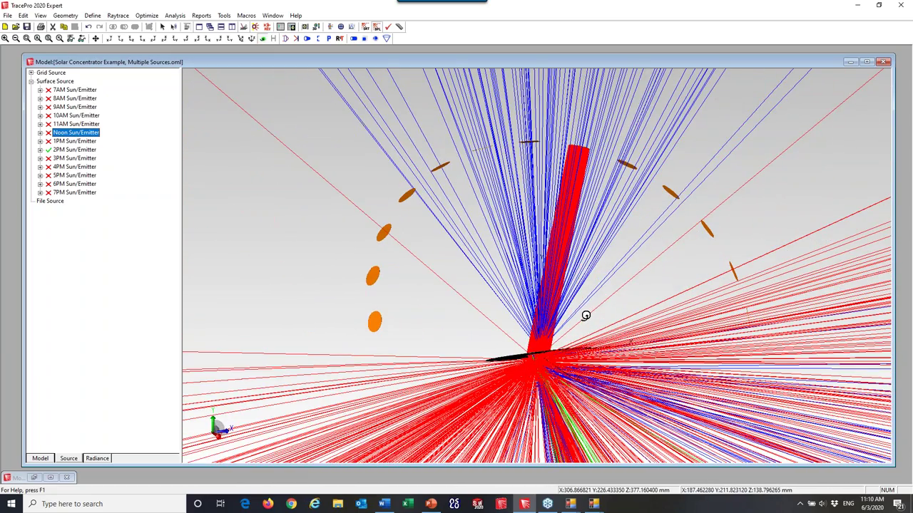